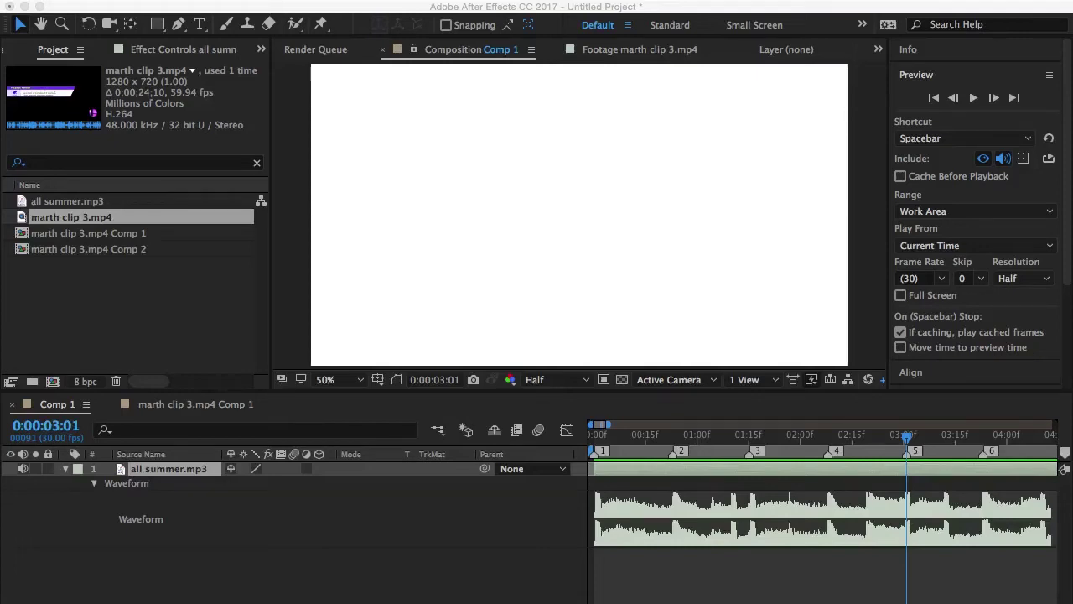
pyautogui.press('super+Tab')
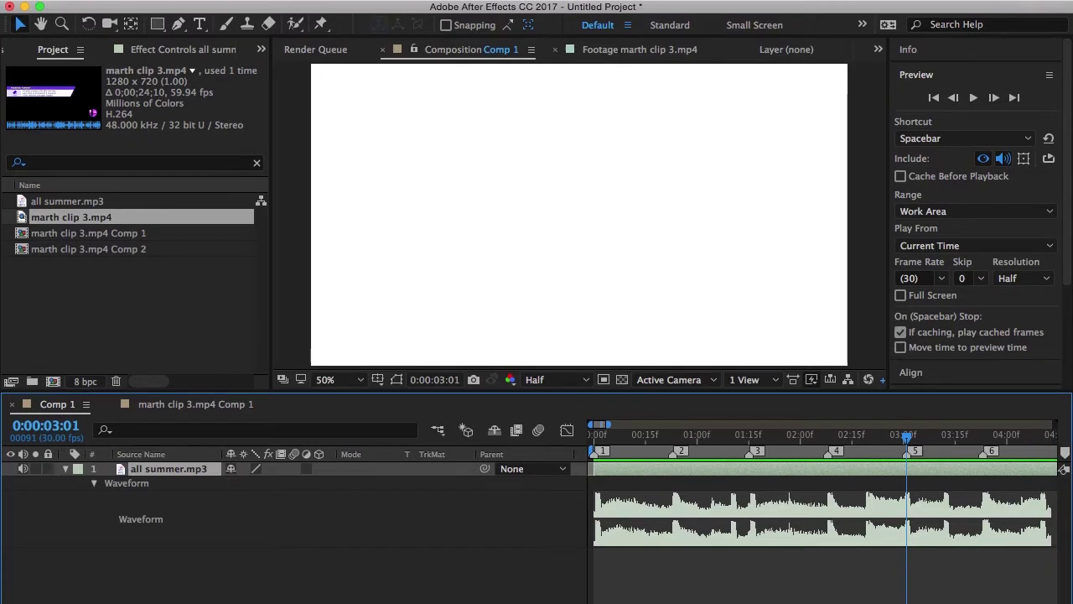
pyautogui.moveTo(629, 436); pyautogui.dragTo(594, 436)
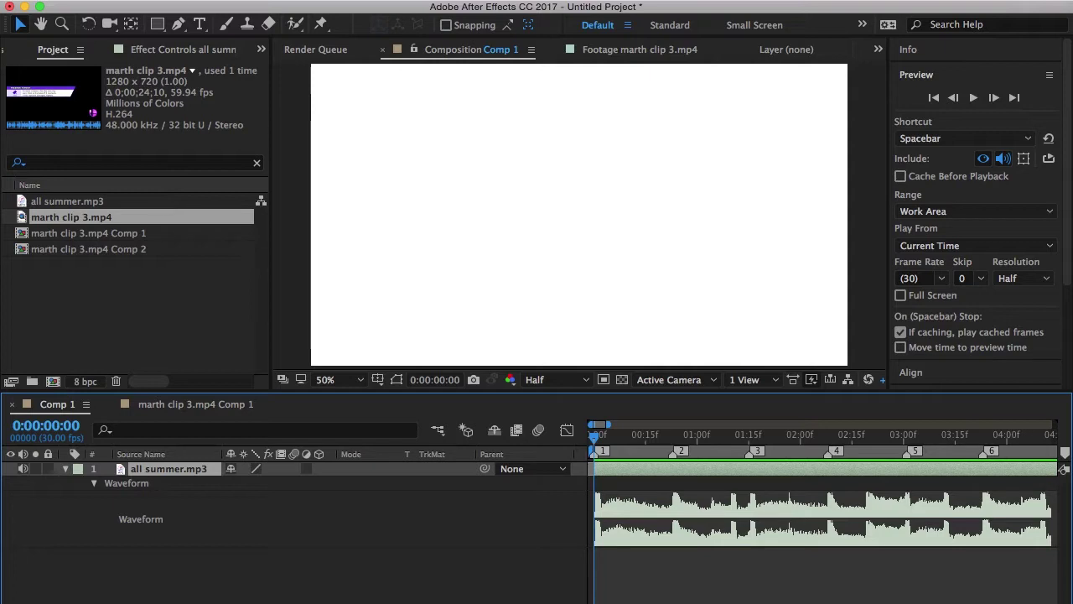
pyautogui.click(71, 218)
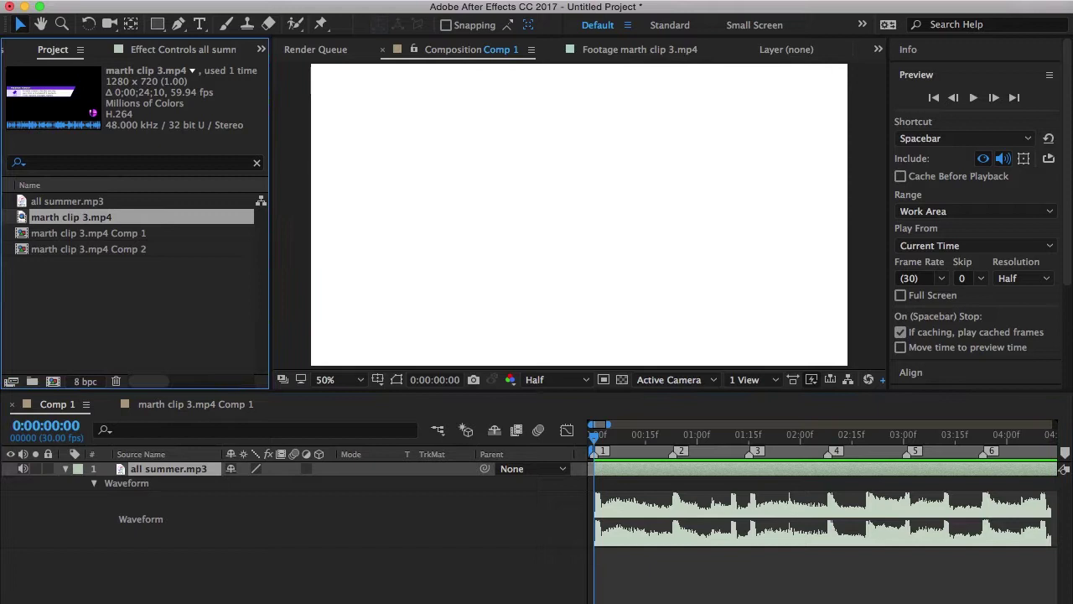
pyautogui.press('space')
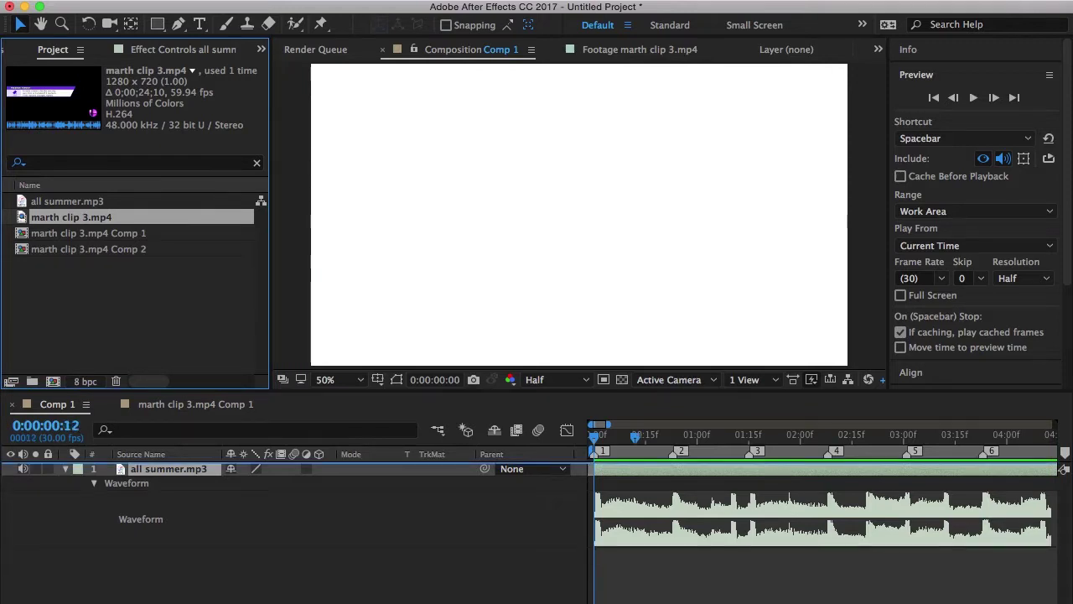
pyautogui.press('super+slash')
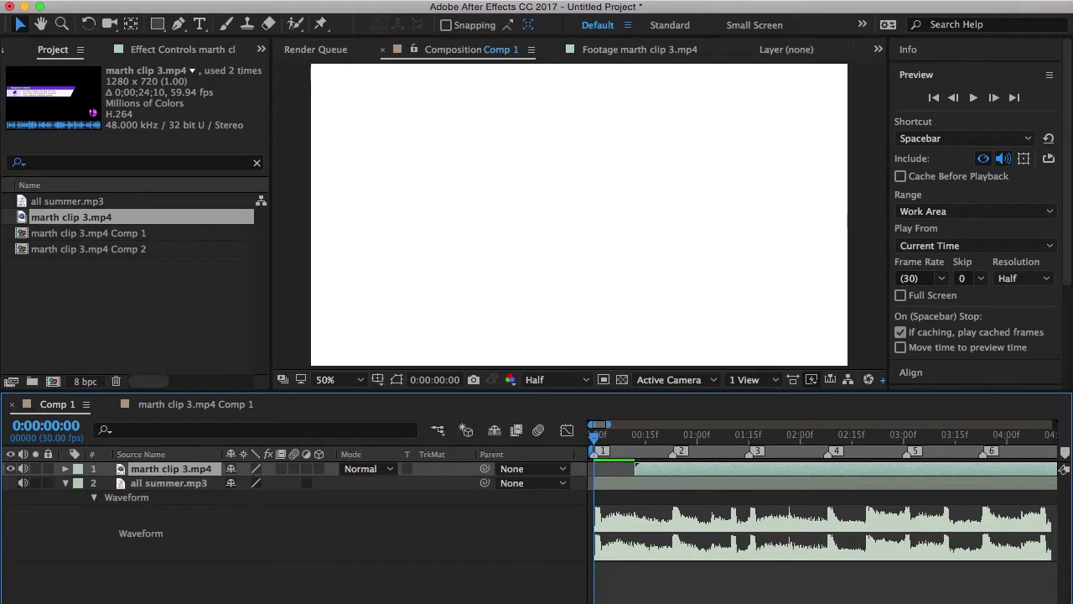
pyautogui.press(';')
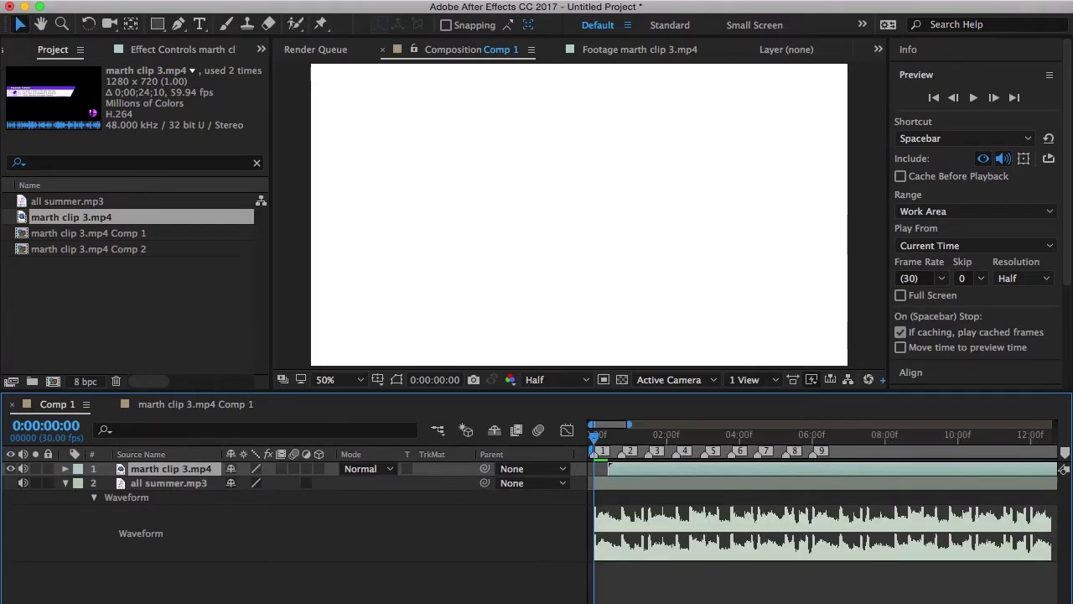
pyautogui.press(';')
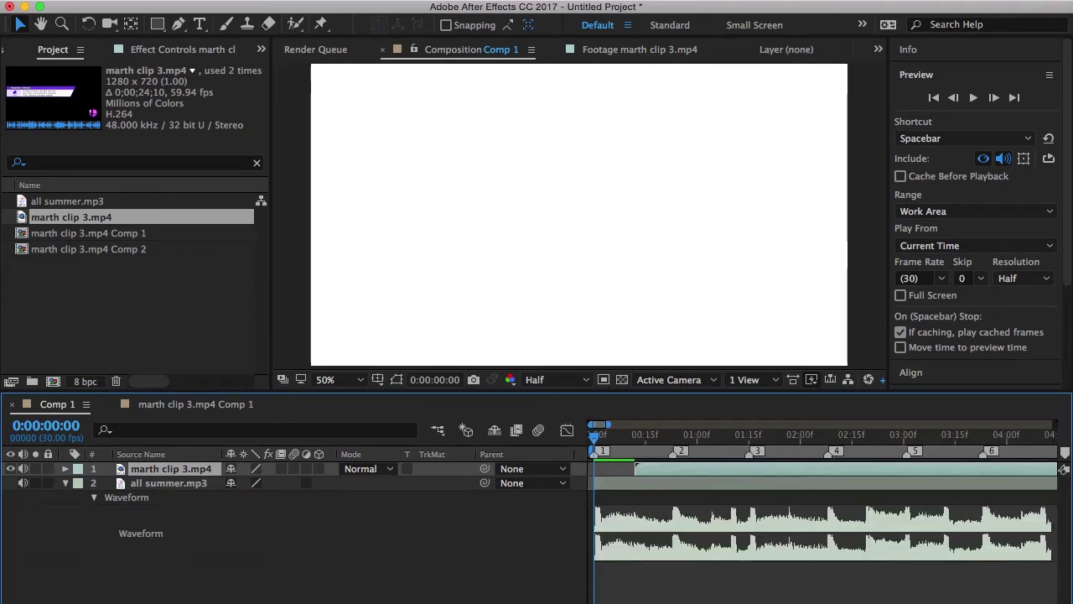
pyautogui.press('Delete')
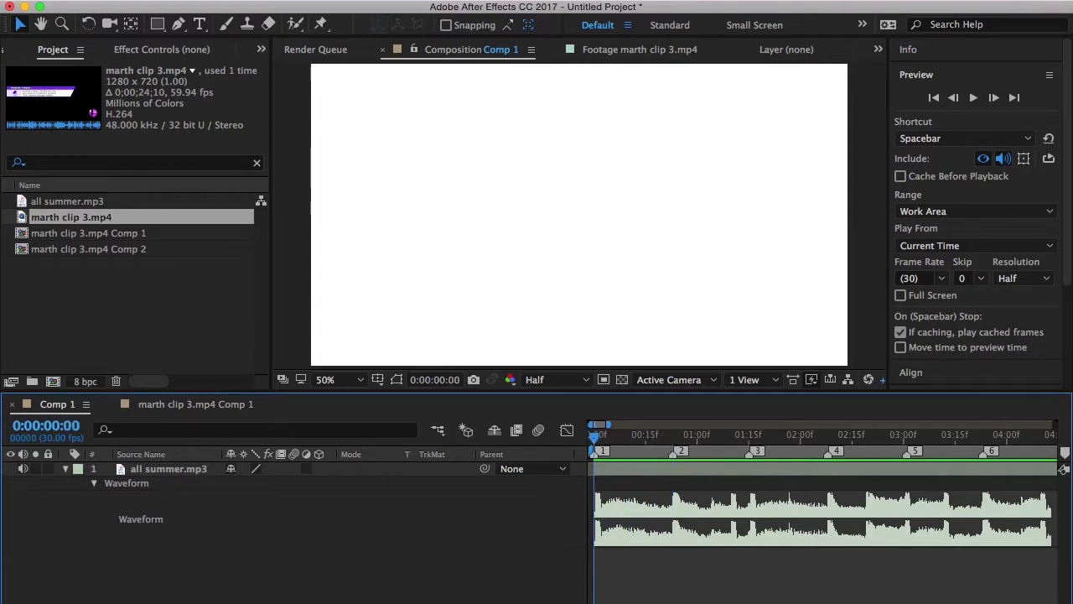
# - Examine how markers 2 and 3 in Comp 1 line up with the beats in the all summer.mp3 waveform
pyautogui.press('=')
pyautogui.press('=')
pyautogui.press('=')
pyautogui.hscroll(10, 822, 518)
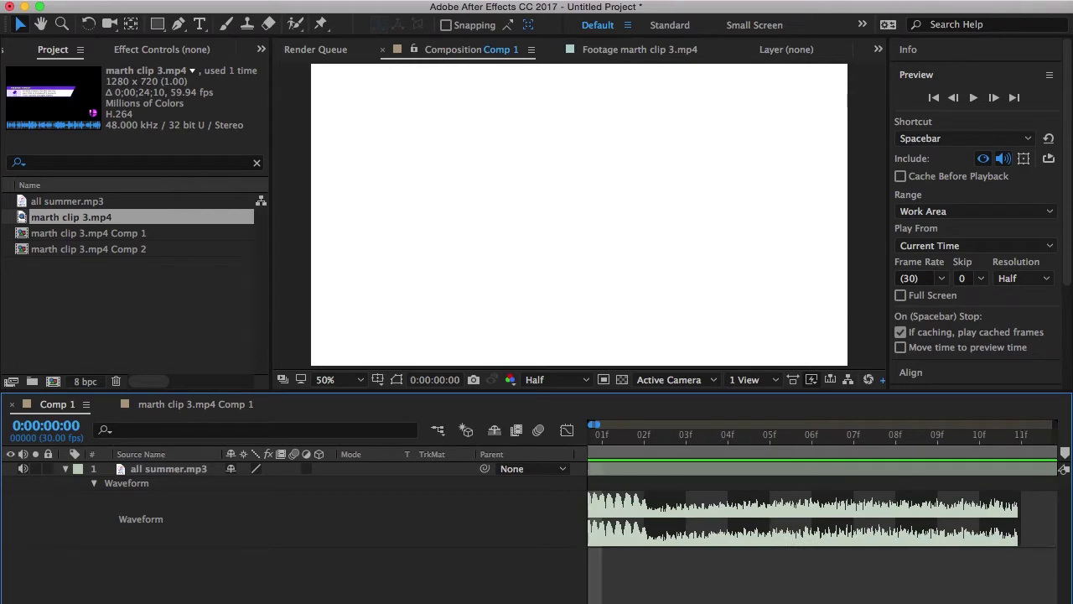
pyautogui.hscroll(10, 822, 518)
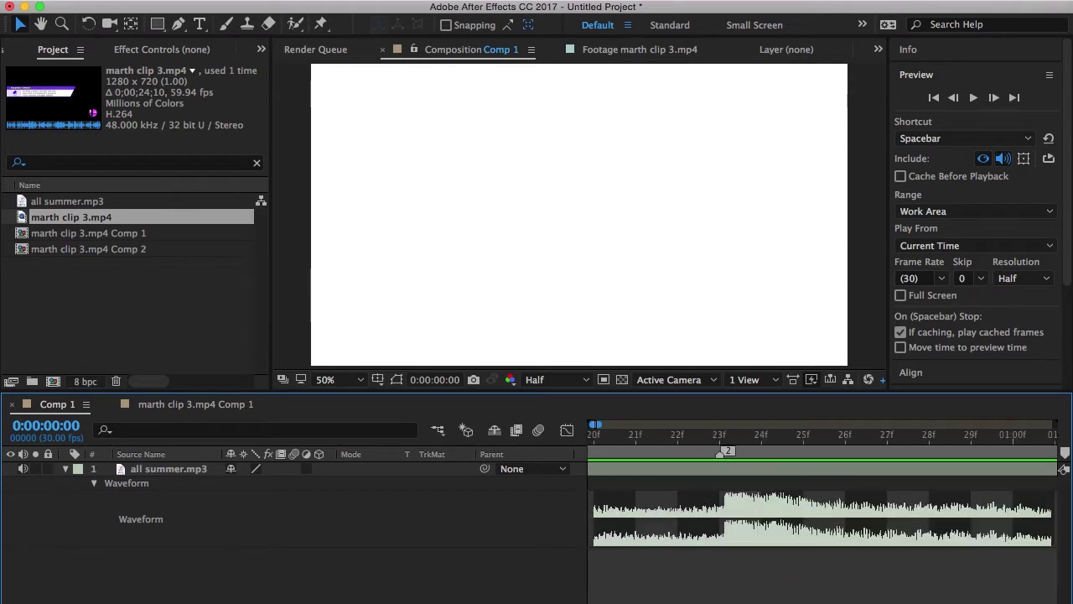
pyautogui.moveTo(719, 436); pyautogui.dragTo(813, 435)
pyautogui.hscroll(-6, 822, 503)
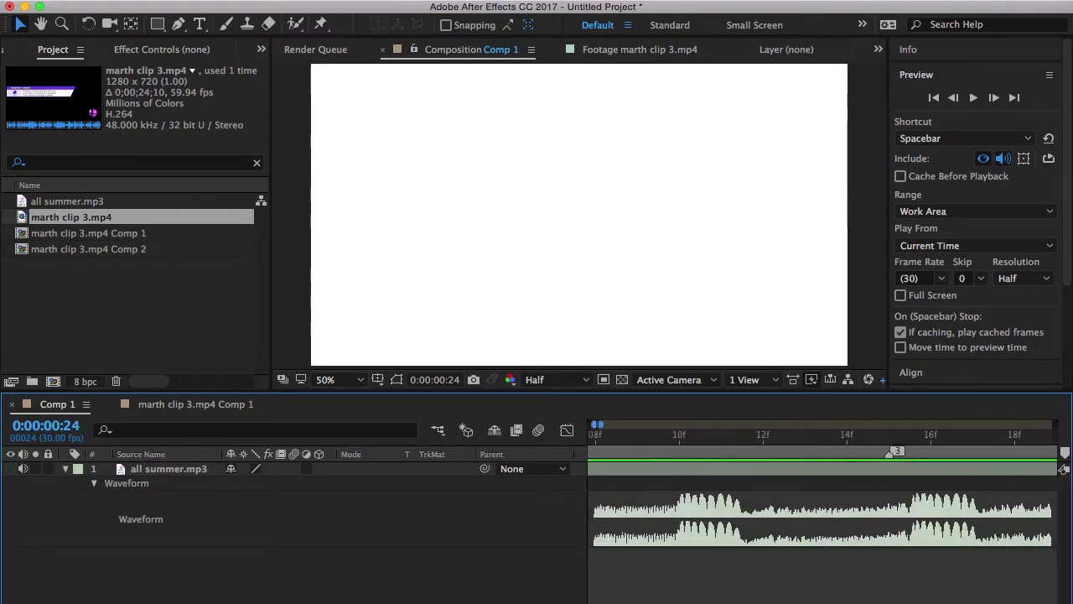
pyautogui.press('3')
pyautogui.press(';')
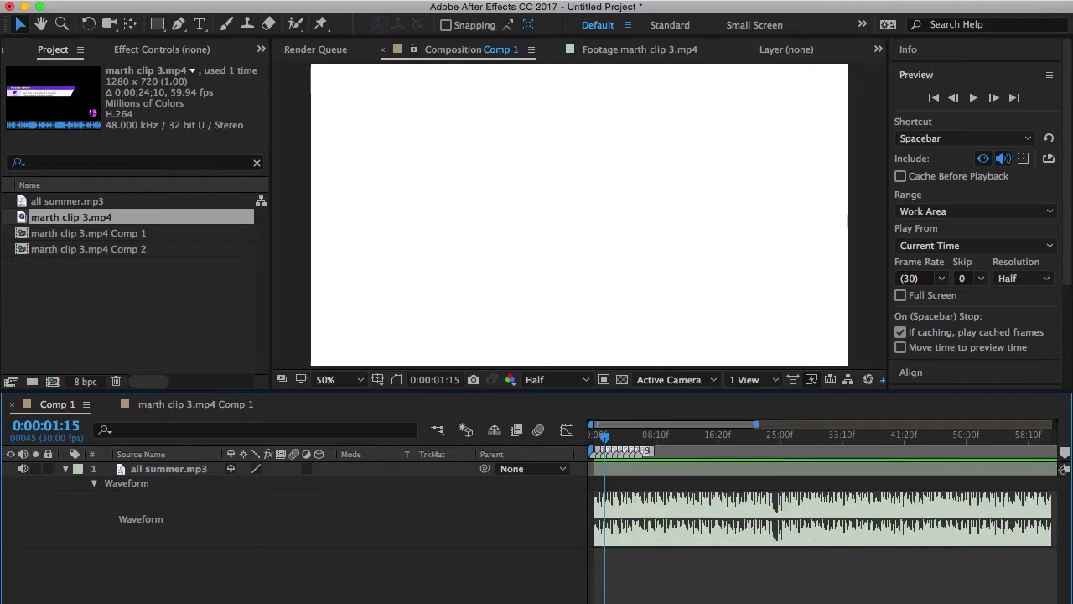
pyautogui.press(';')
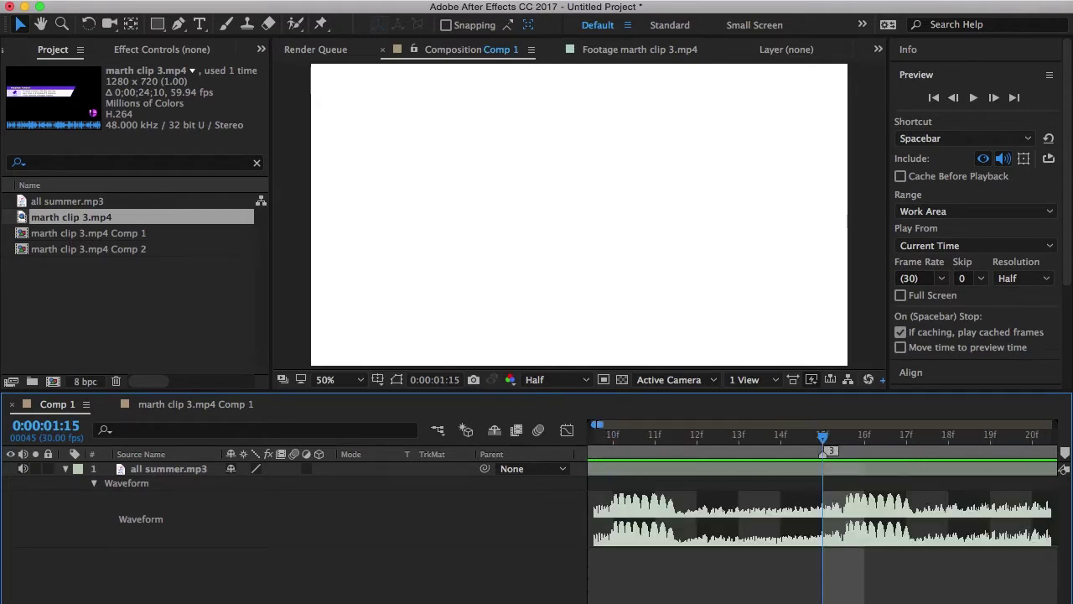
pyautogui.press(';')
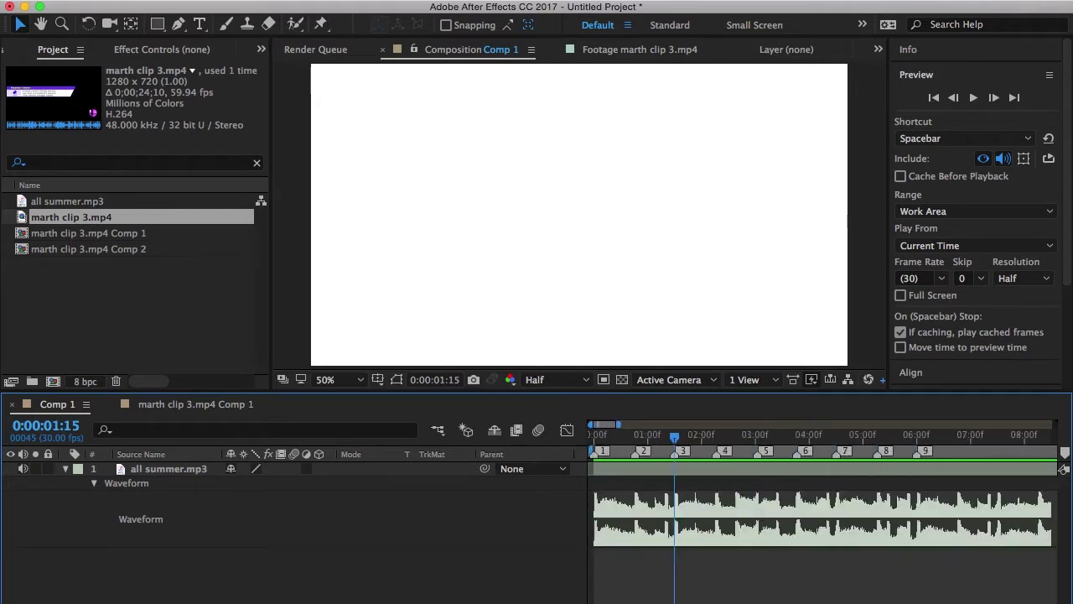
# - Step back through the Comp 1 markers one by one until the playhead is at 0:00:00:00
pyautogui.moveTo(674, 437); pyautogui.dragTo(941, 438)
pyautogui.press('j')
pyautogui.press('j')
pyautogui.press('j')
pyautogui.press('j')
pyautogui.press('j')
pyautogui.press('j')
pyautogui.press('j')
pyautogui.press('j')
pyautogui.press('j')
pyautogui.press('j')
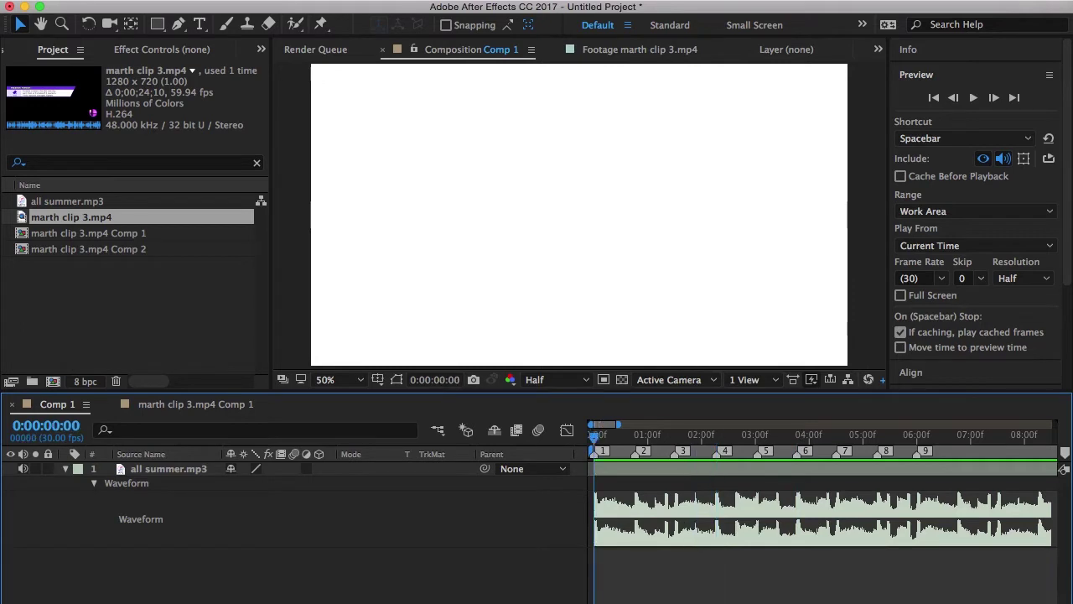
# - Add composition marker 10 shortly after marker 9, on the next beat of the waveform
pyautogui.moveTo(1065, 452)
pyautogui.mouseDown()
pyautogui.moveTo(969, 452)
pyautogui.moveTo(1052, 451)
pyautogui.mouseUp()
pyautogui.moveTo(1052, 451); pyautogui.dragTo(968, 451)
pyautogui.press(';')
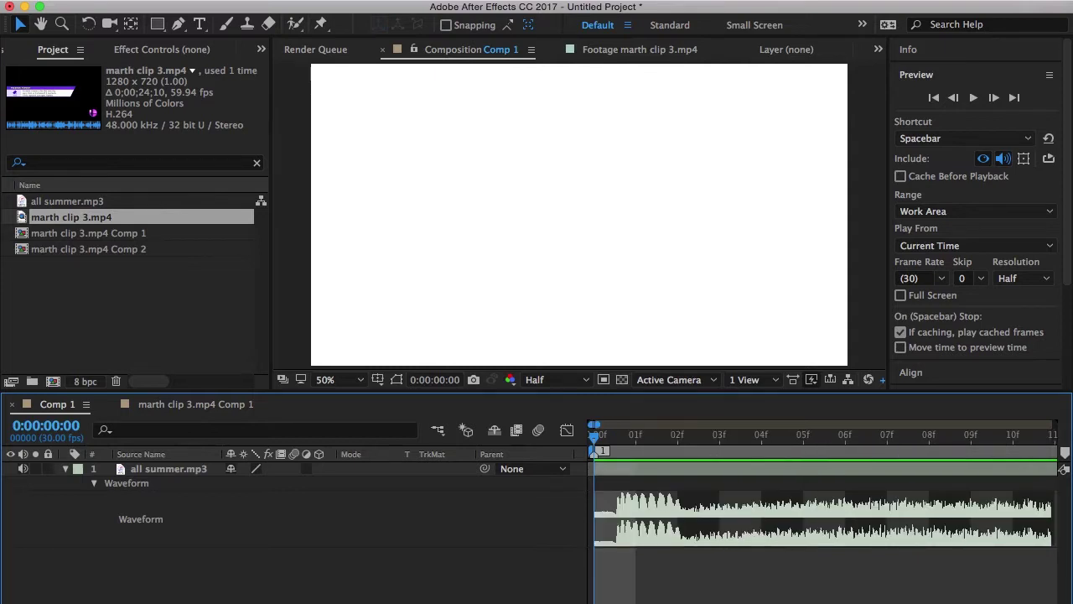
pyautogui.press(';')
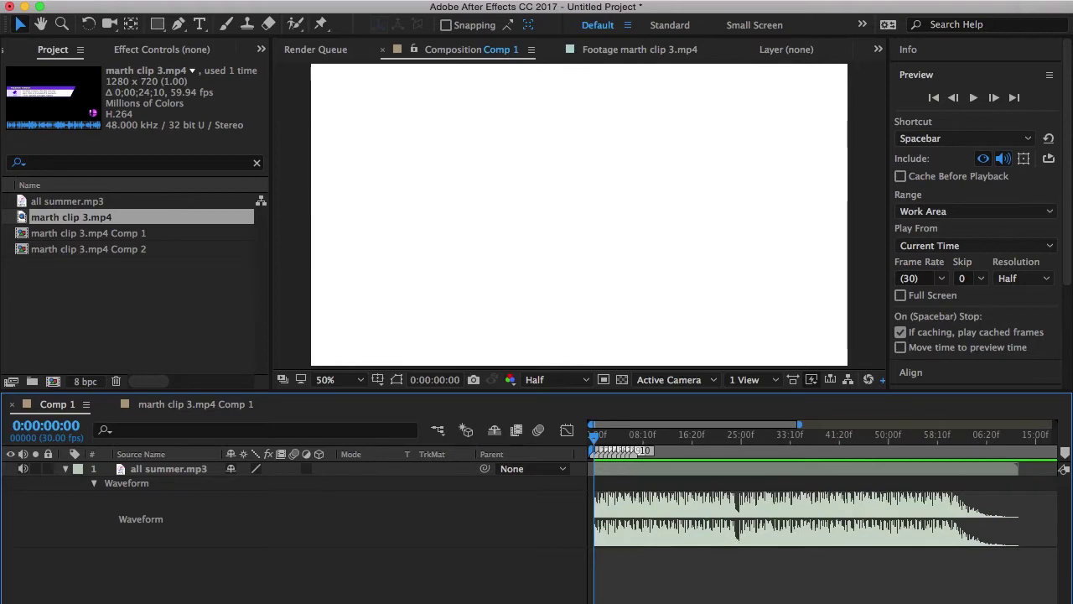
# - Open marth clip 3.mp4 in the footage viewer and set its In point at 0;00;15;41
pyautogui.doubleClick(71, 217)
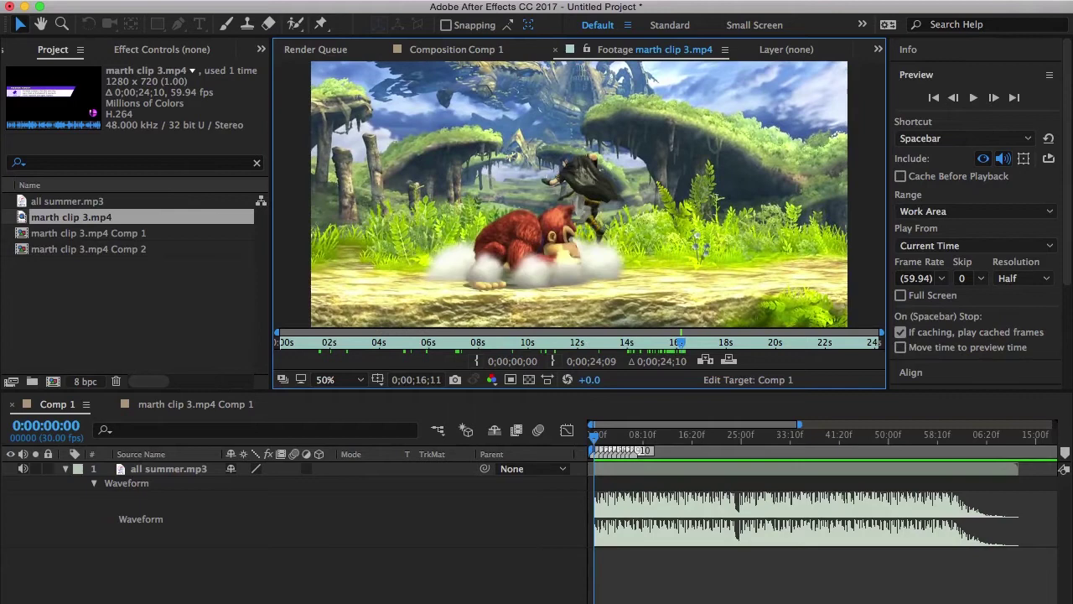
pyautogui.press('super+Right')
pyautogui.press('super+Left')
pyautogui.press('super+Left')
pyautogui.press('super+Left')
pyautogui.press('super+Left')
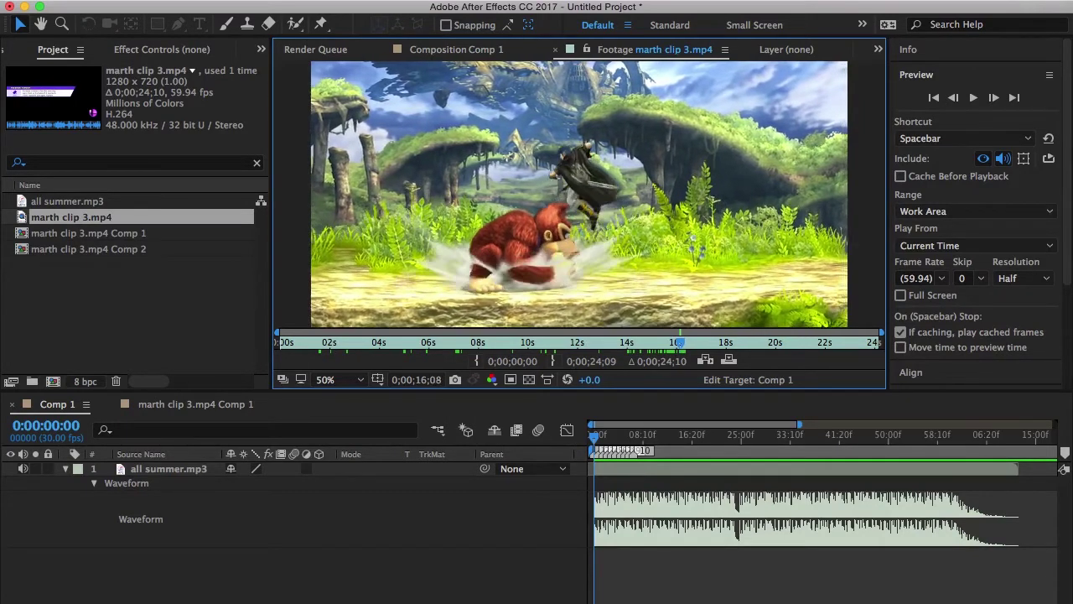
pyautogui.press('super+Left')
pyautogui.press('super+Left')
pyautogui.press('super+Left')
pyautogui.press('super+Left')
pyautogui.press('super+Left')
pyautogui.press('super+Left')
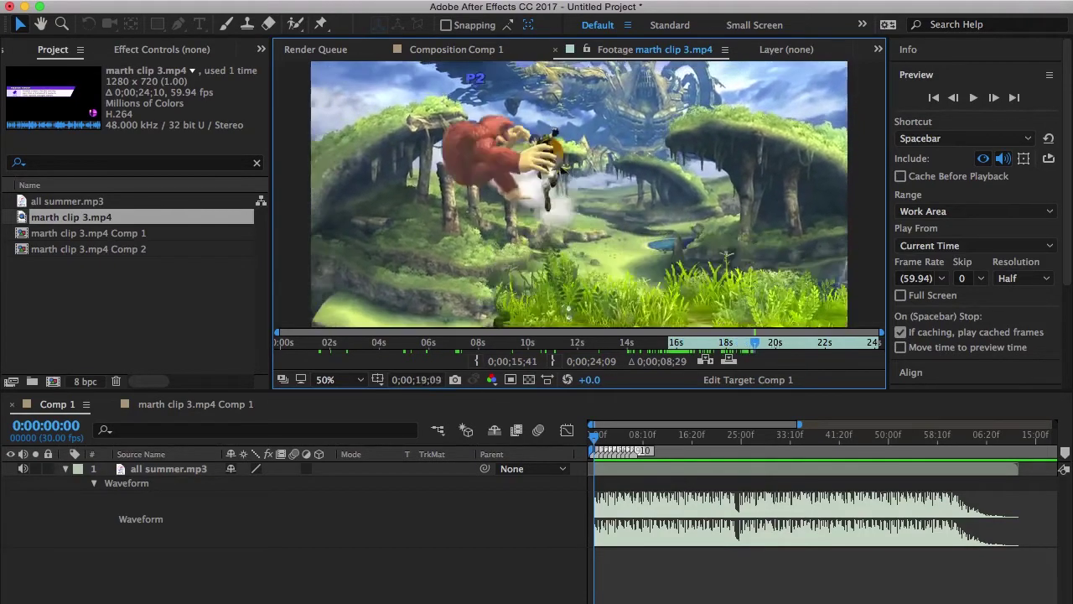
# - Set the footage's Out point at 0;00;21;38 and add the trimmed marth clip 3.mp4 to the start of Comp 1
pyautogui.moveTo(813, 342); pyautogui.dragTo(818, 342)
pyautogui.press('pageup')
pyautogui.press('pageup')
pyautogui.press('pageup')
pyautogui.press('pageup')
pyautogui.press('pageup')
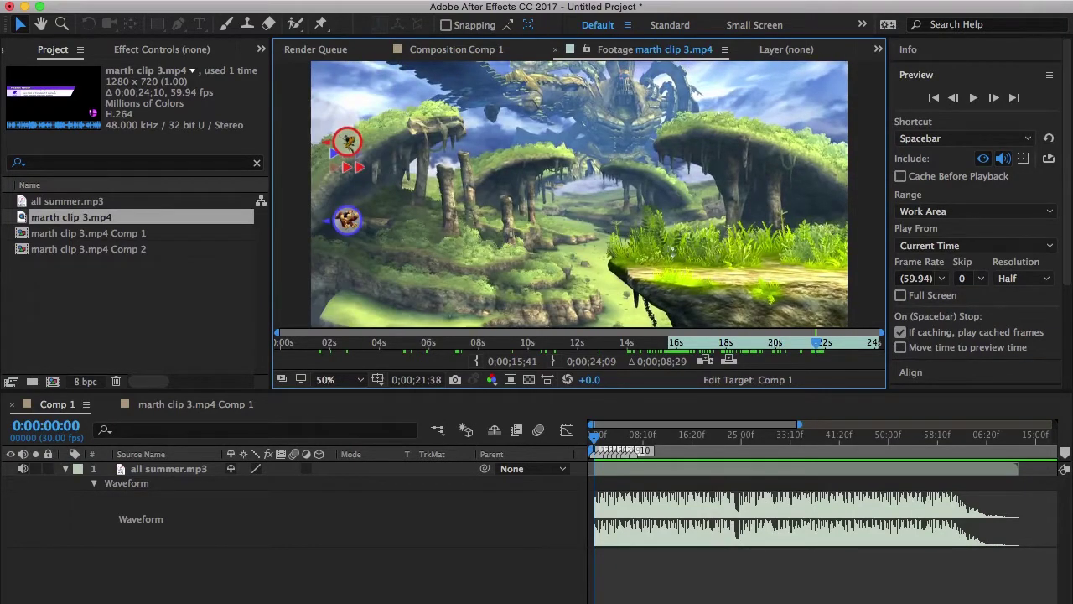
pyautogui.click(554, 361)
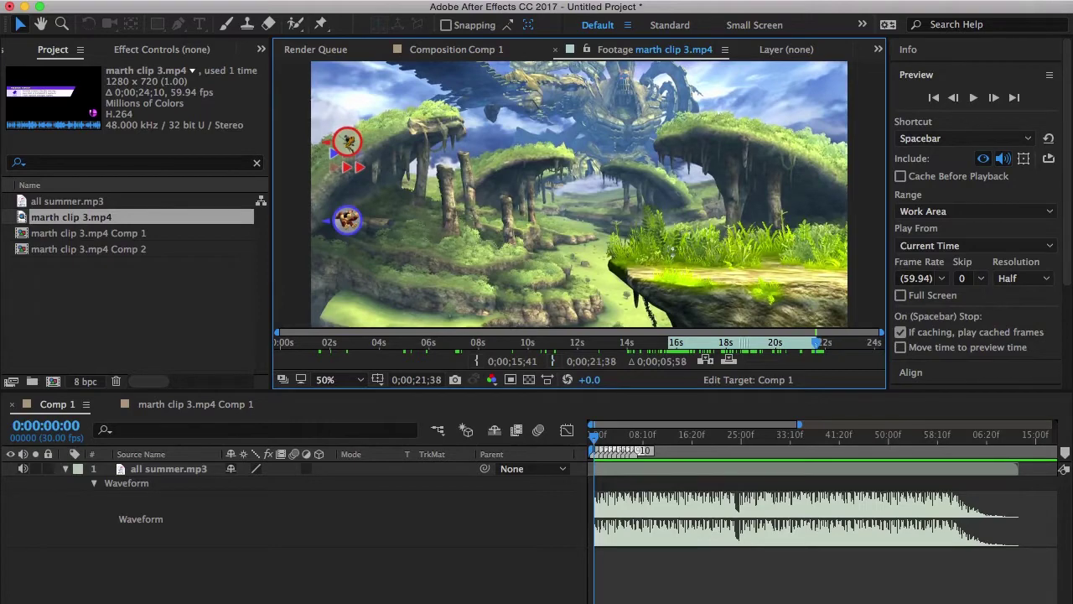
pyautogui.press('super+slash')
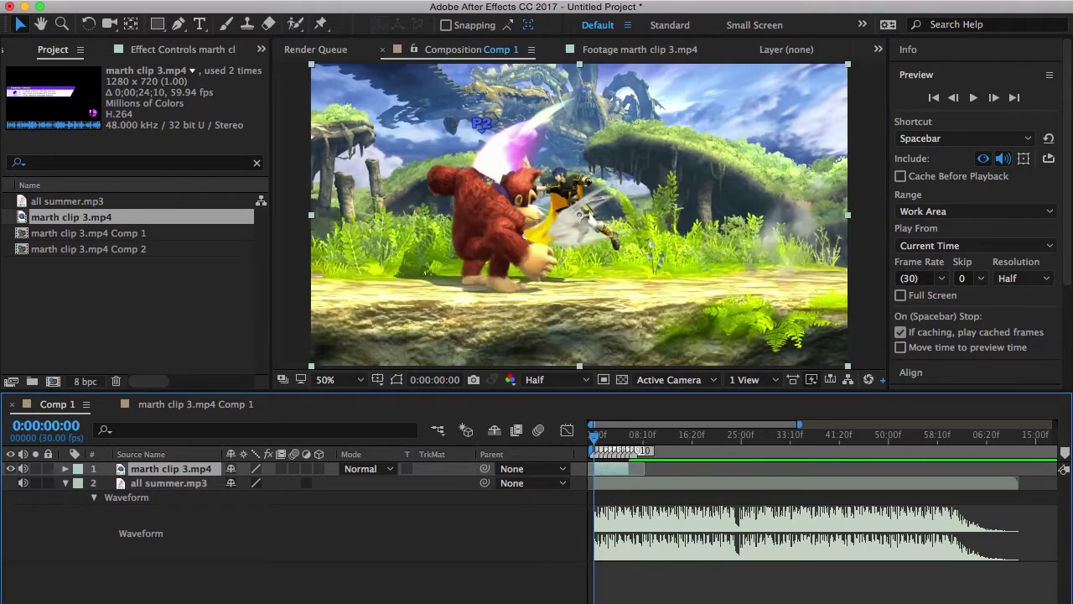
# - Enable Time Remapping on the marth clip 3.mp4 layer and add a keyframe at 0:00:00:00
pyautogui.press('F3')
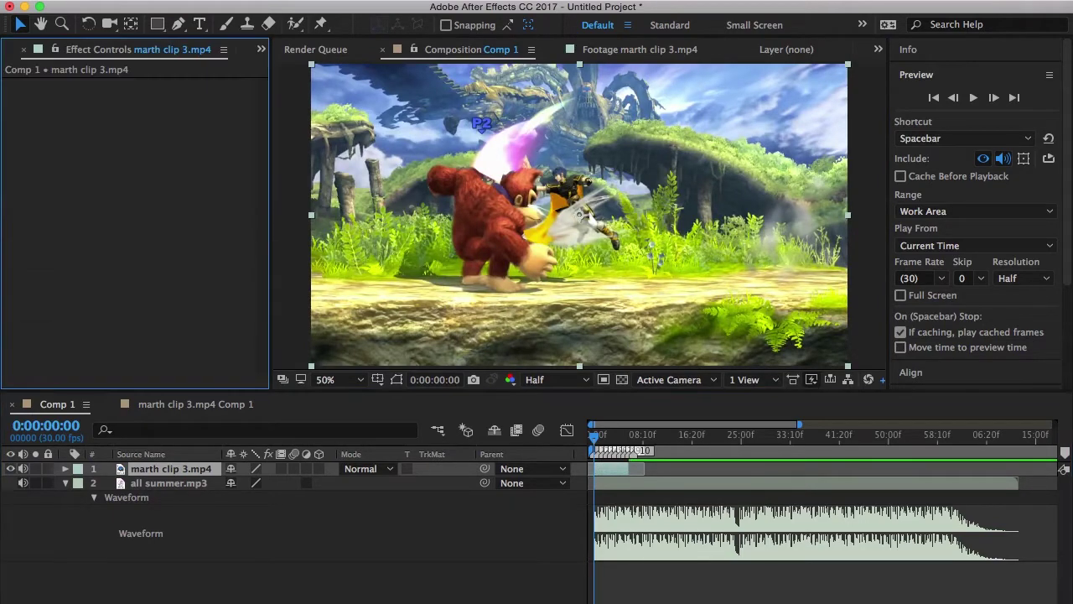
pyautogui.press('Delete')
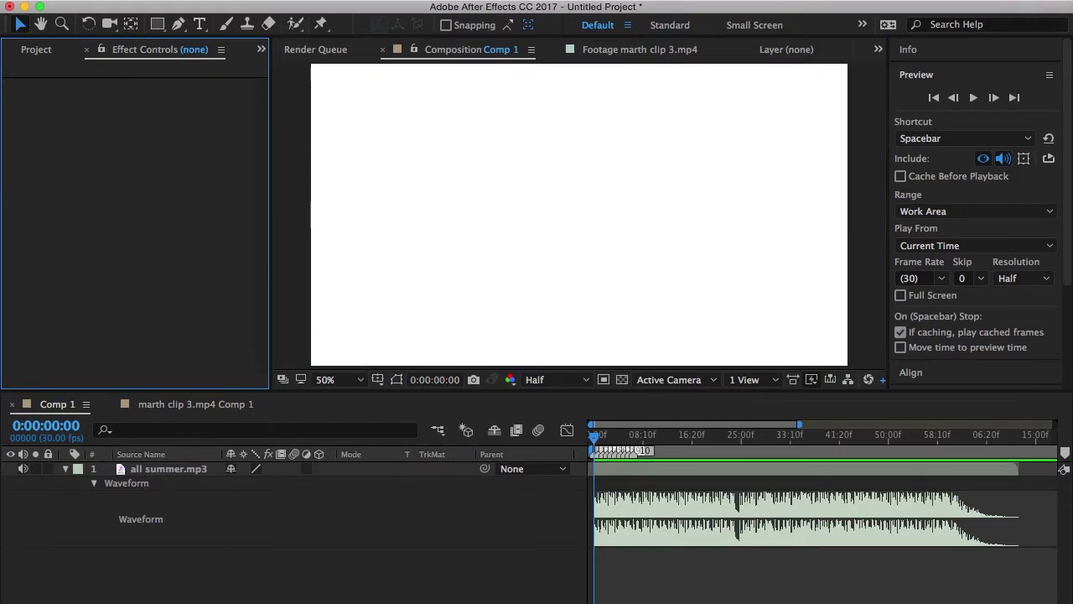
pyautogui.press('super+z')
pyautogui.press('super+alt+t')
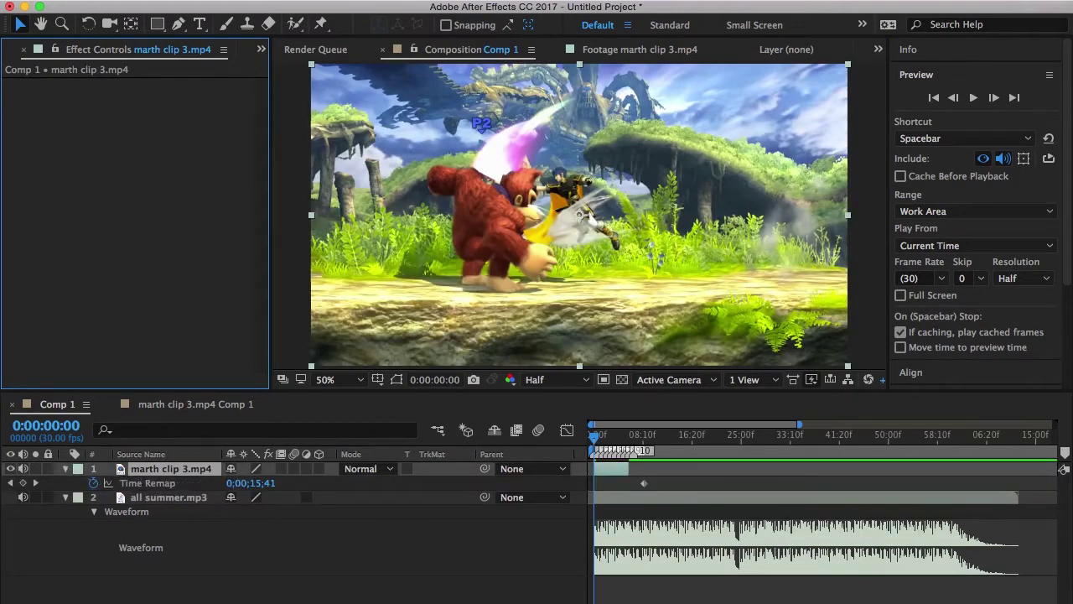
pyautogui.click(23, 483)
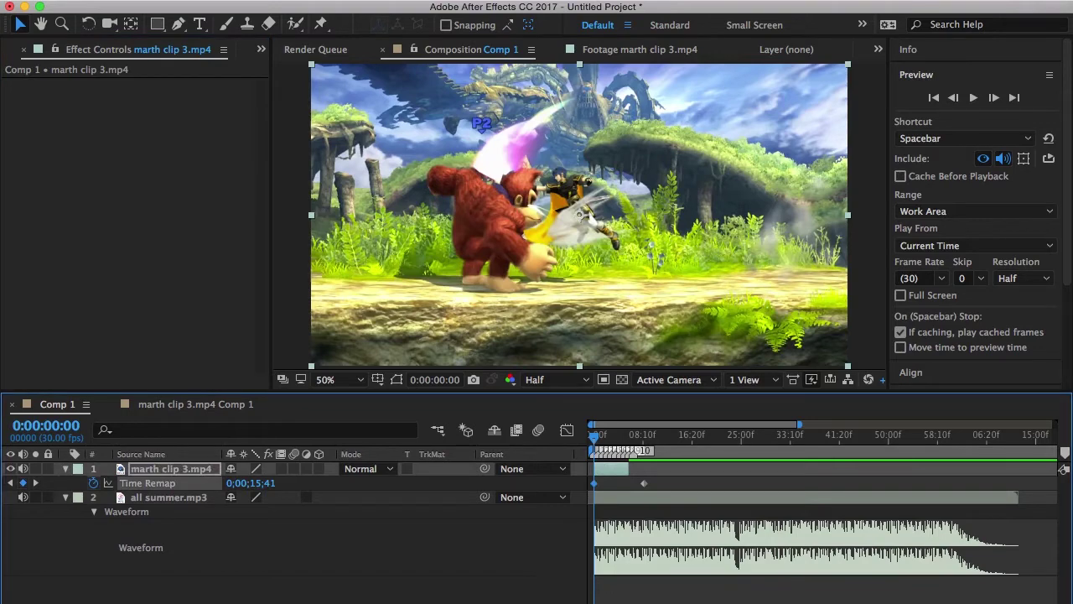
# - Add a Time Remap keyframe on the layer's last frame, 0:00:05:29, and delete the keyframe beyond the layer's end
pyautogui.moveTo(799, 424); pyautogui.dragTo(640, 424)
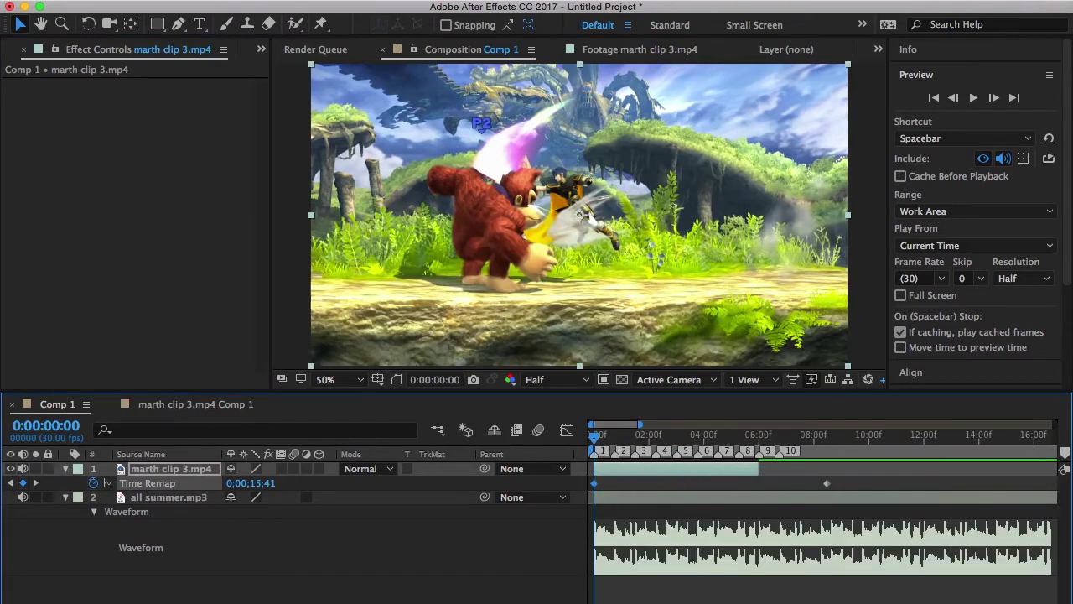
pyautogui.press('o')
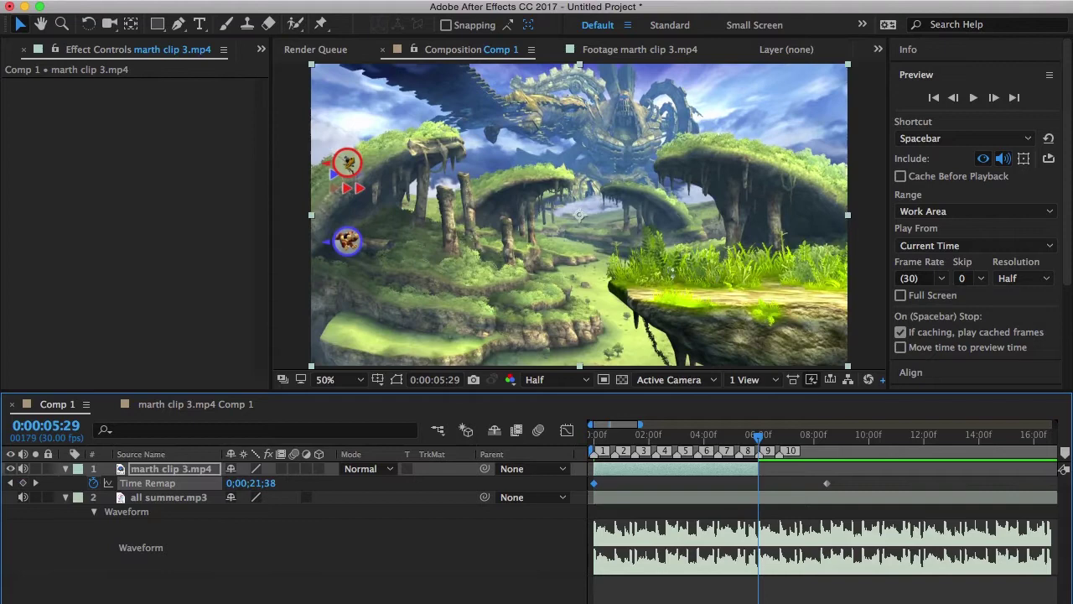
pyautogui.press(';')
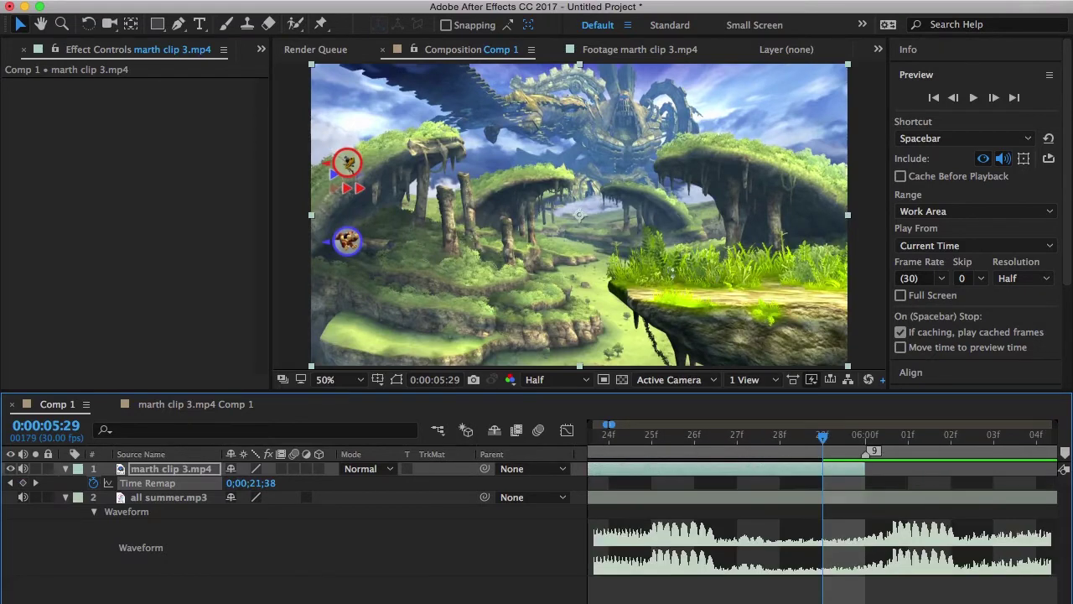
pyautogui.press(';')
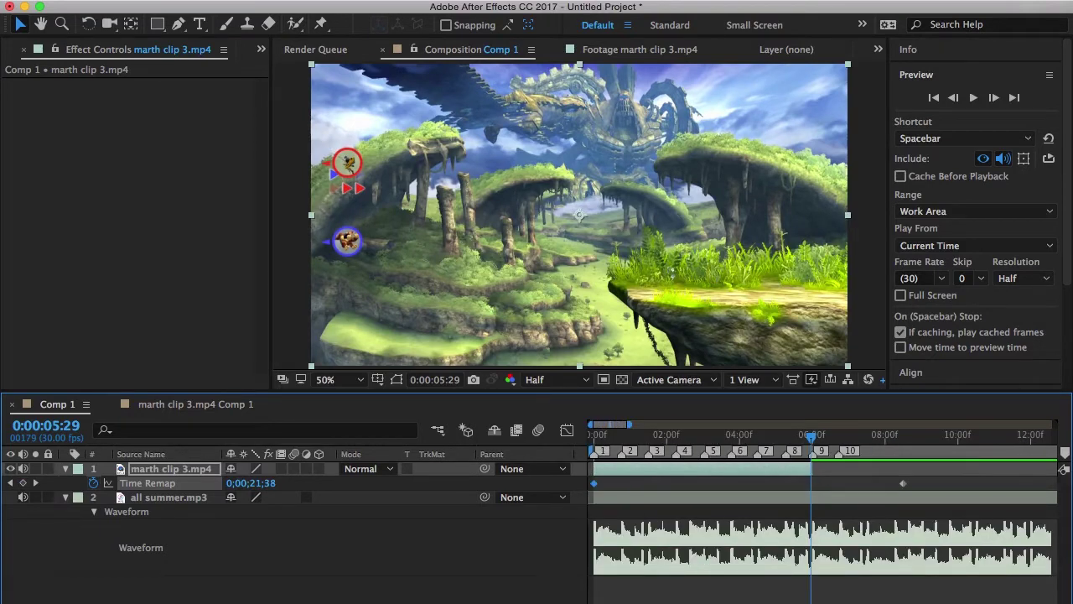
pyautogui.click(23, 483)
pyautogui.click(903, 482)
pyautogui.press('Delete')
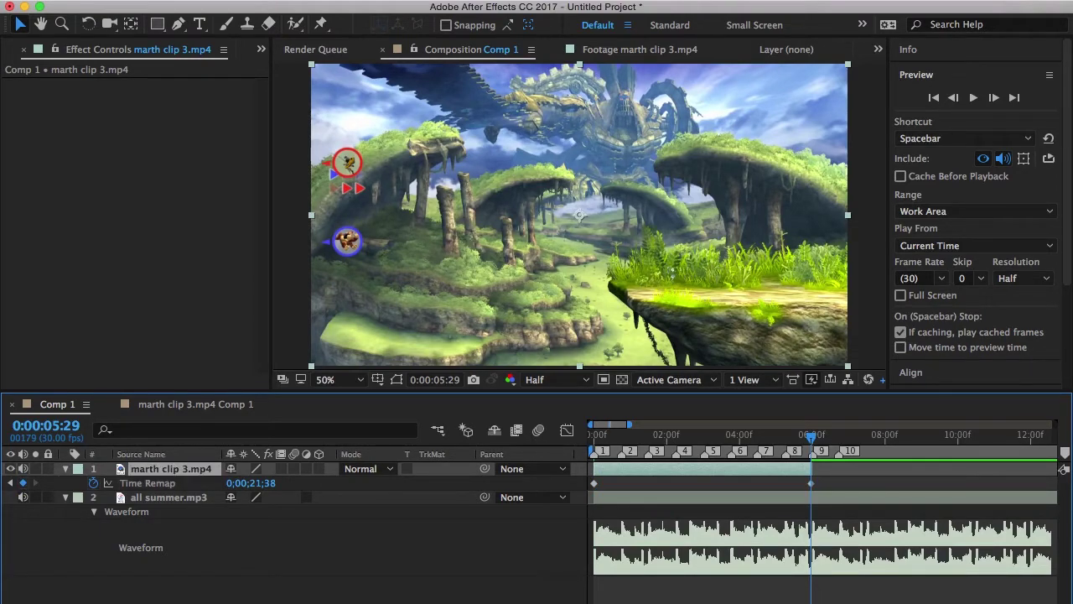
# - Move the marth clip 3.mp4 layer later in Comp 1 so it starts at about 18 seconds
pyautogui.moveTo(730, 469); pyautogui.dragTo(965, 468)
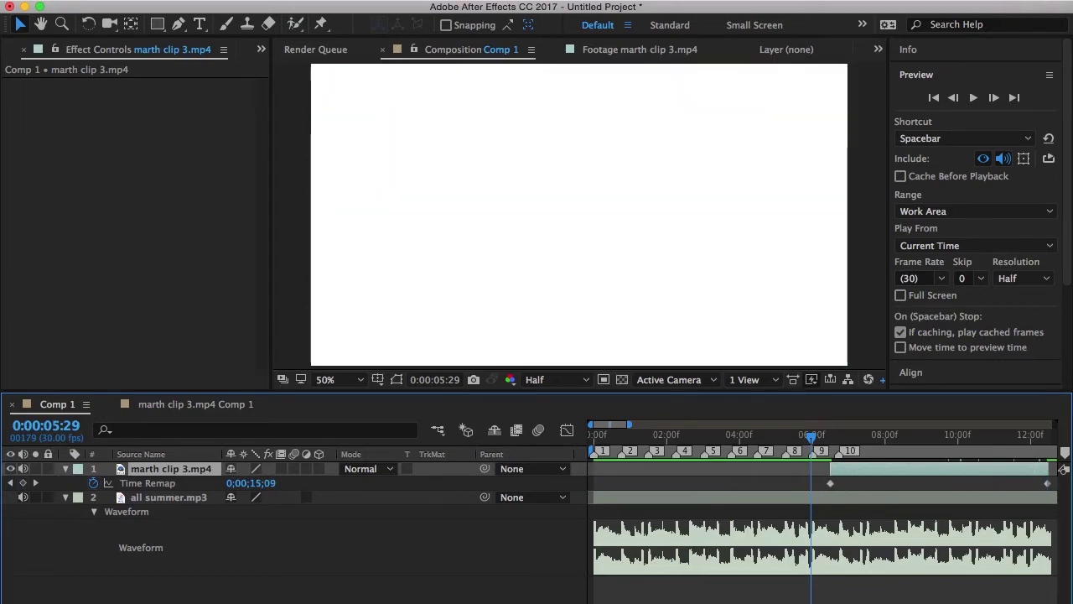
pyautogui.moveTo(630, 424); pyautogui.dragTo(747, 425)
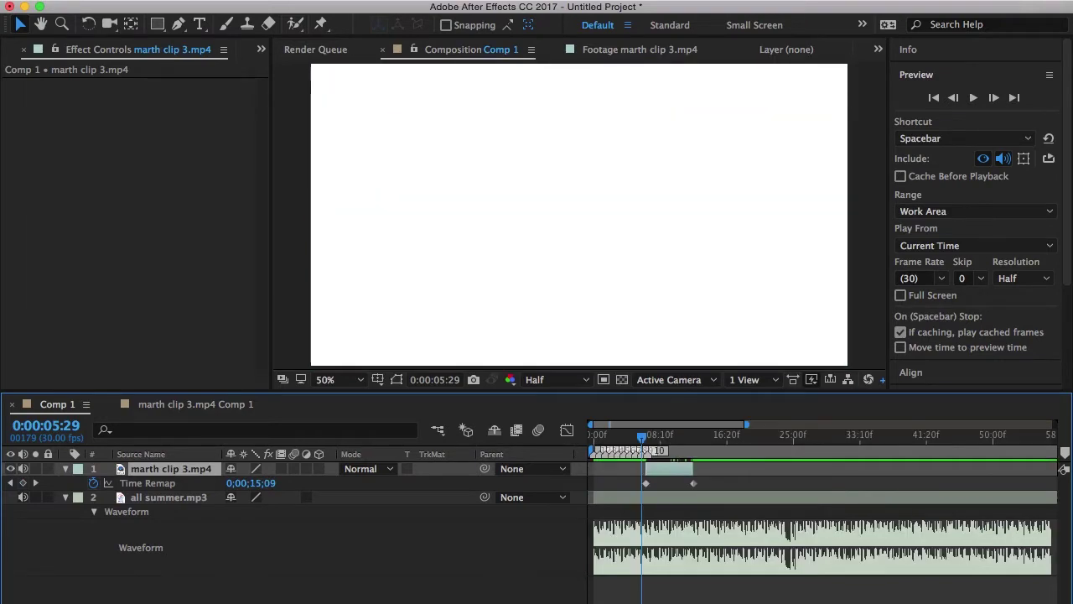
pyautogui.hotkey('alt', 'shift', 'pagedown')
pyautogui.hotkey('alt', 'shift', 'pagedown')
pyautogui.hotkey('alt', 'shift', 'pagedown')
pyautogui.hotkey('alt', 'shift', 'pagedown')
pyautogui.hotkey('alt', 'shift', 'pagedown')
pyautogui.hotkey('alt', 'shift', 'pagedown')
pyautogui.hotkey('alt', 'shift', 'pagedown')
pyautogui.hotkey('alt', 'shift', 'pagedown')
pyautogui.hotkey('alt', 'shift', 'pagedown')
pyautogui.hotkey('alt', 'shift', 'pagedown')
pyautogui.hotkey('alt', 'shift', 'pagedown')
pyautogui.hotkey('alt', 'shift', 'pagedown')
pyautogui.hotkey('alt', 'shift', 'pagedown')
pyautogui.hotkey('alt', 'shift', 'pagedown')
pyautogui.hotkey('alt', 'shift', 'pagedown')
pyautogui.hotkey('alt', 'shift', 'pagedown')
pyautogui.hotkey('alt', 'shift', 'pagedown')
pyautogui.hotkey('alt', 'shift', 'pagedown')
pyautogui.hotkey('alt', 'shift', 'pagedown')
pyautogui.hotkey('alt', 'shift', 'pagedown')
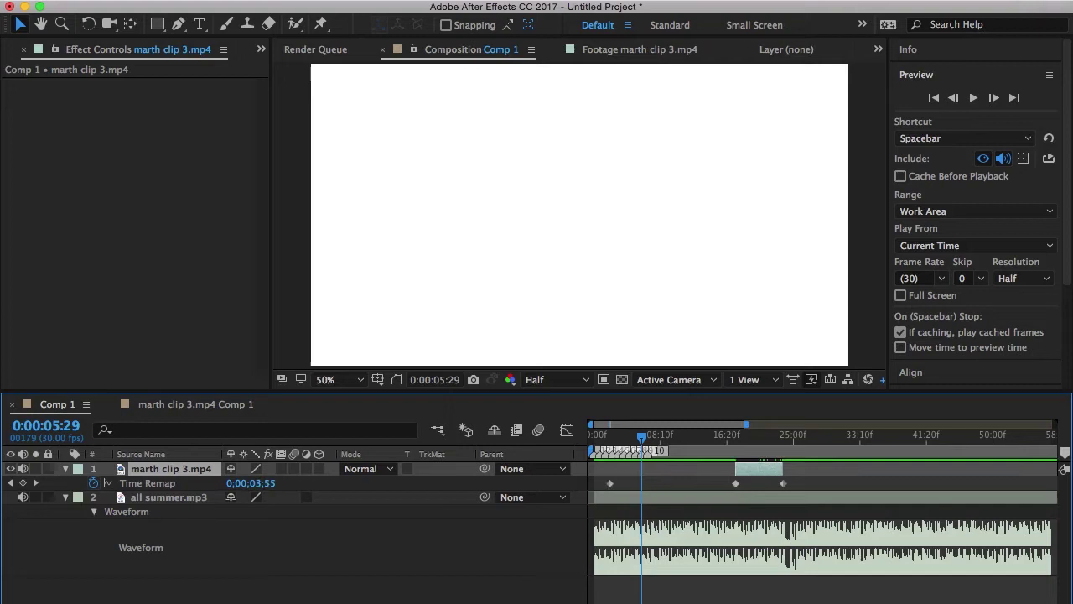
# - Delete the stray Time Remap keyframe that lies before the start of the marth clip 3.mp4 layer
pyautogui.click(567, 430)
pyautogui.click(148, 483)
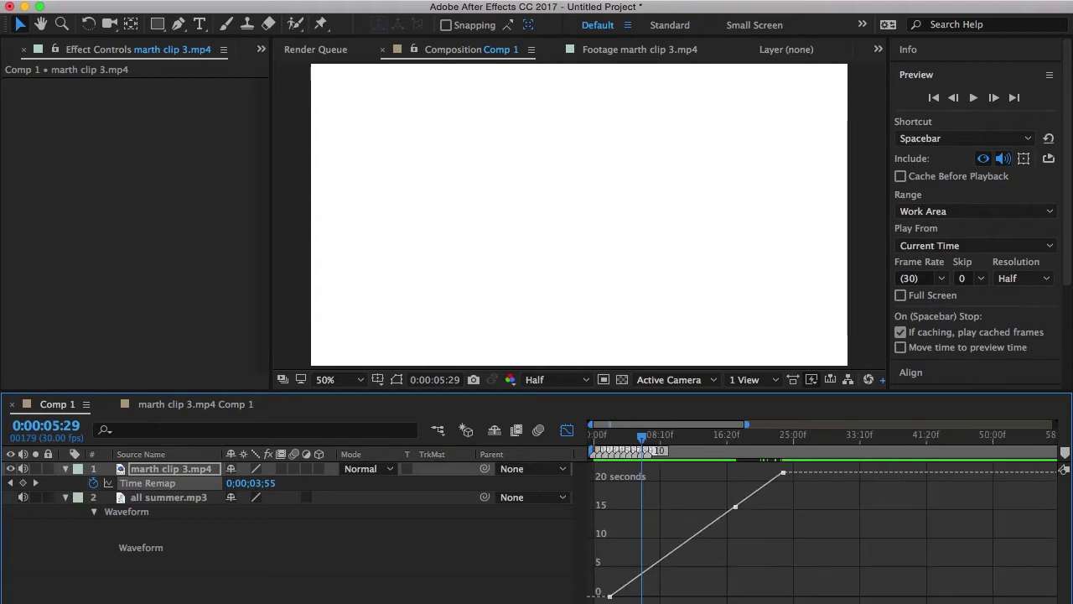
pyautogui.moveTo(746, 424); pyautogui.dragTo(693, 424)
pyautogui.click(566, 430)
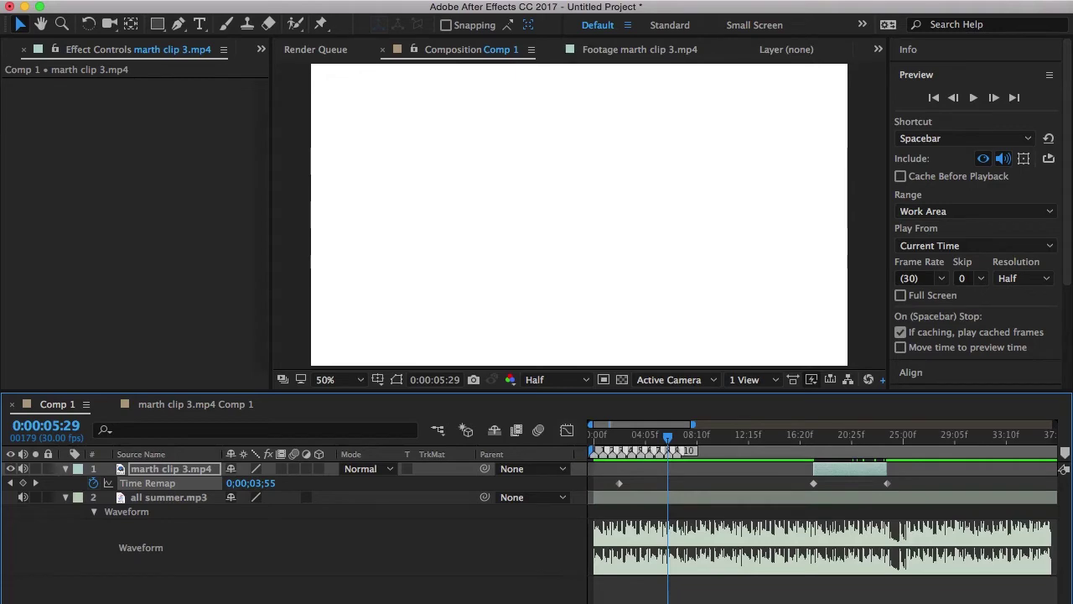
pyautogui.click(618, 483)
pyautogui.press('Delete')
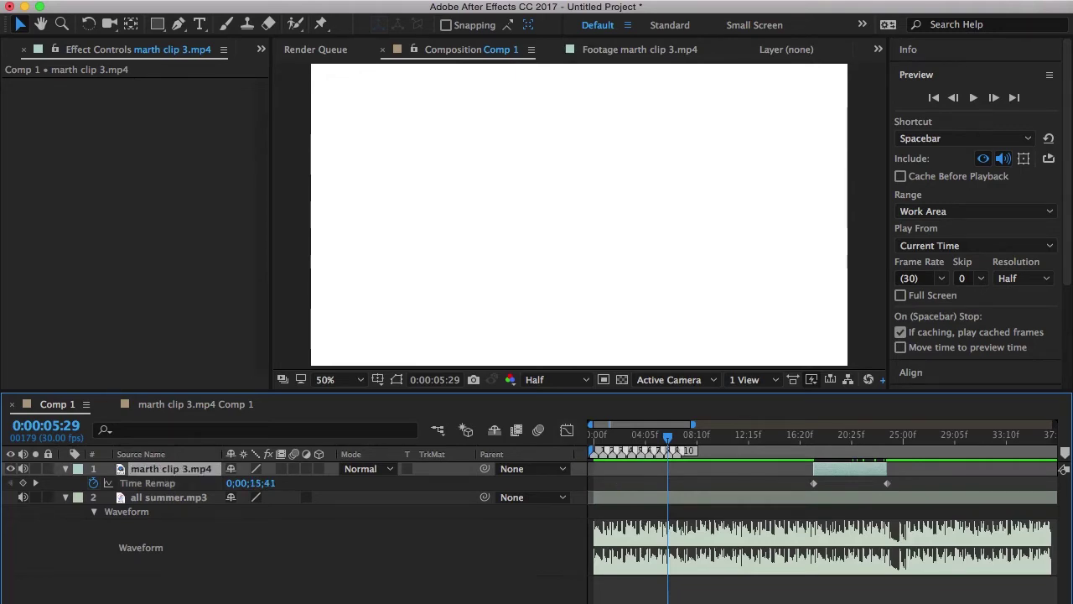
# - Move the marth clip 3.mp4 layer back so it starts exactly at 0:00:00:00 in Comp 1
pyautogui.moveTo(849, 469); pyautogui.dragTo(632, 469)
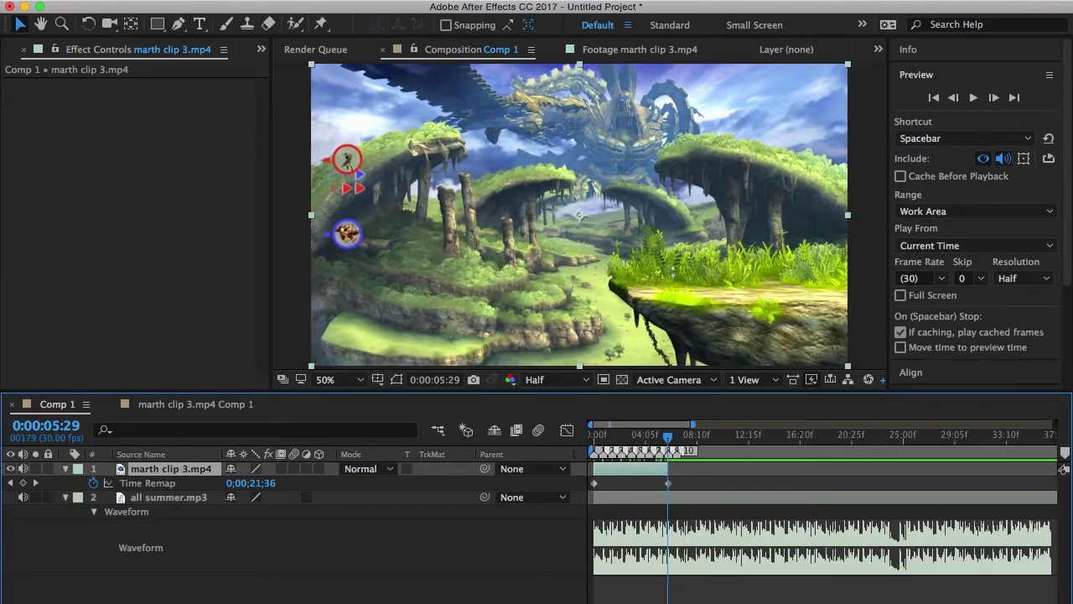
pyautogui.press('Home')
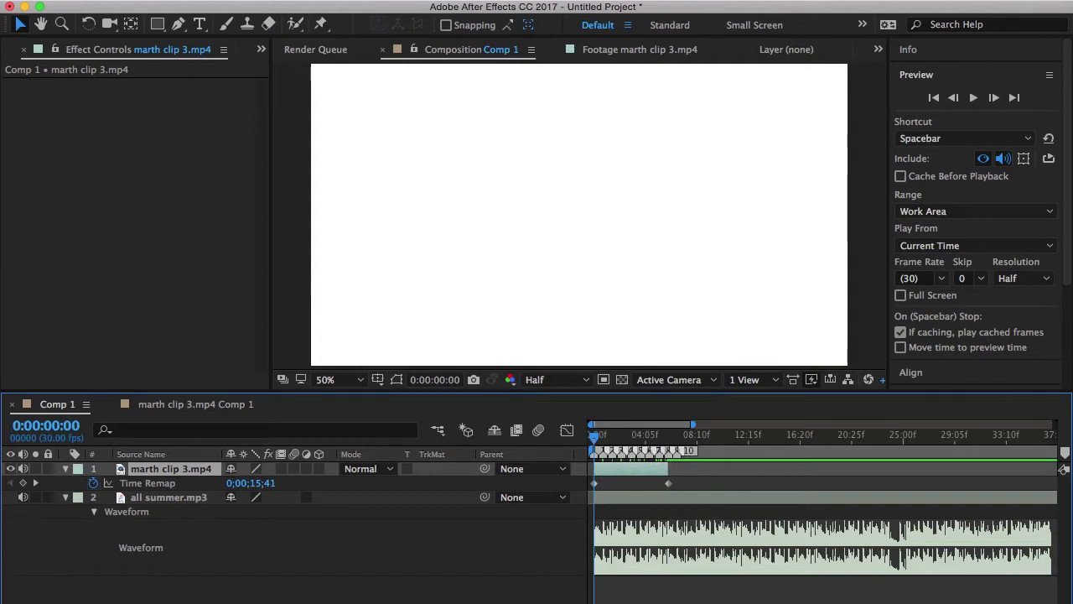
pyautogui.press(';')
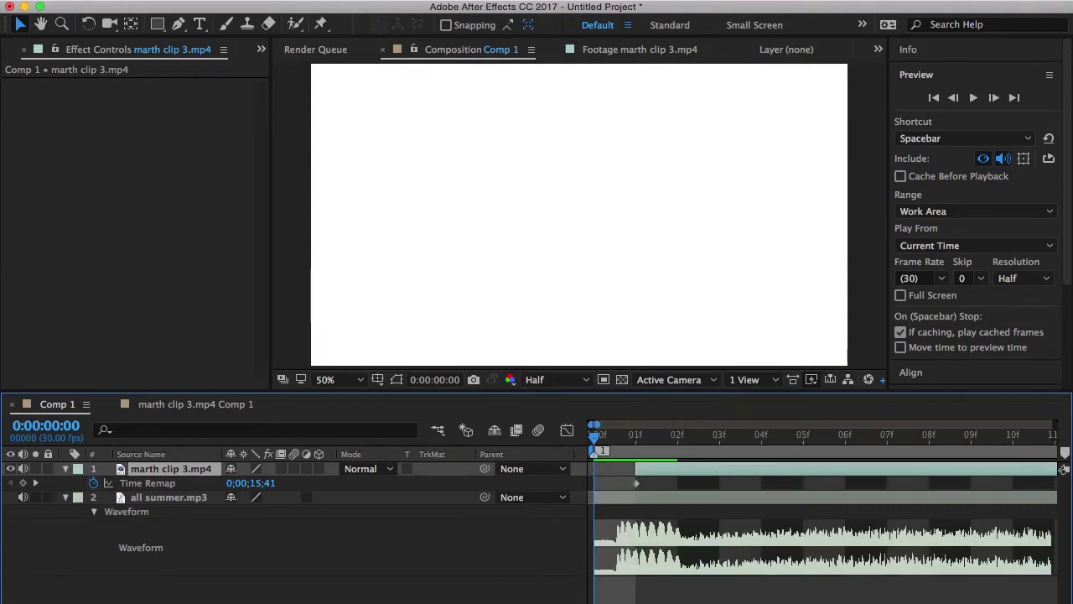
pyautogui.press('[')
pyautogui.press(';')
pyautogui.press('=')
pyautogui.press('=')
pyautogui.press('=')
pyautogui.press('=')
pyautogui.press('=')
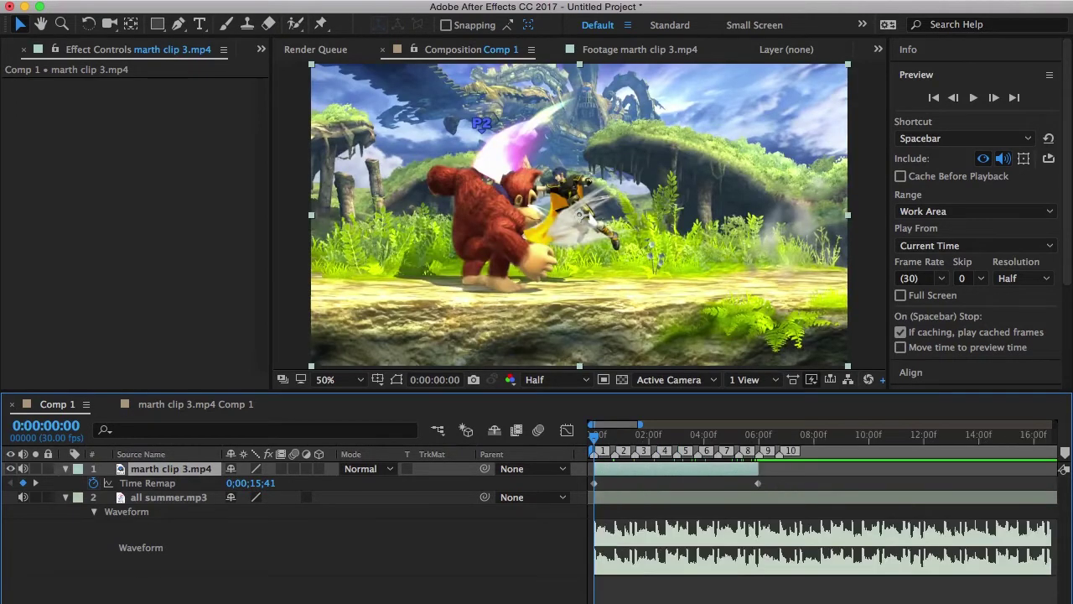
pyautogui.press('-')
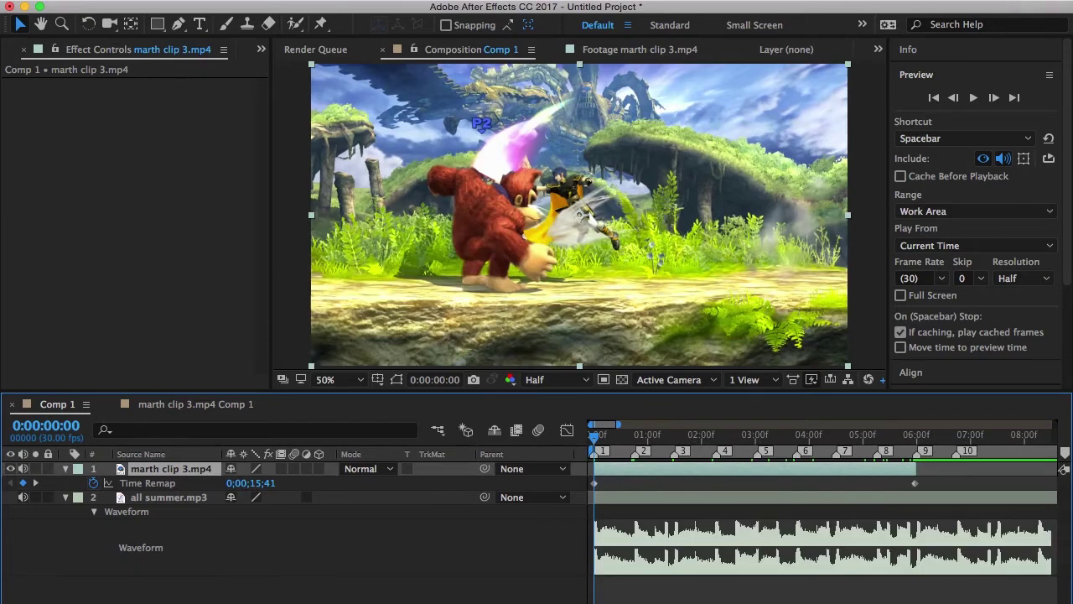
# - Find the frame of the clip's final hit at 0:00:05:14 and add a Time Remap keyframe there
pyautogui.press('8')
pyautogui.press('pagedown')
pyautogui.press('pagedown')
pyautogui.press('pagedown')
pyautogui.press('pagedown')
pyautogui.press('pagedown')
pyautogui.press('pagedown')
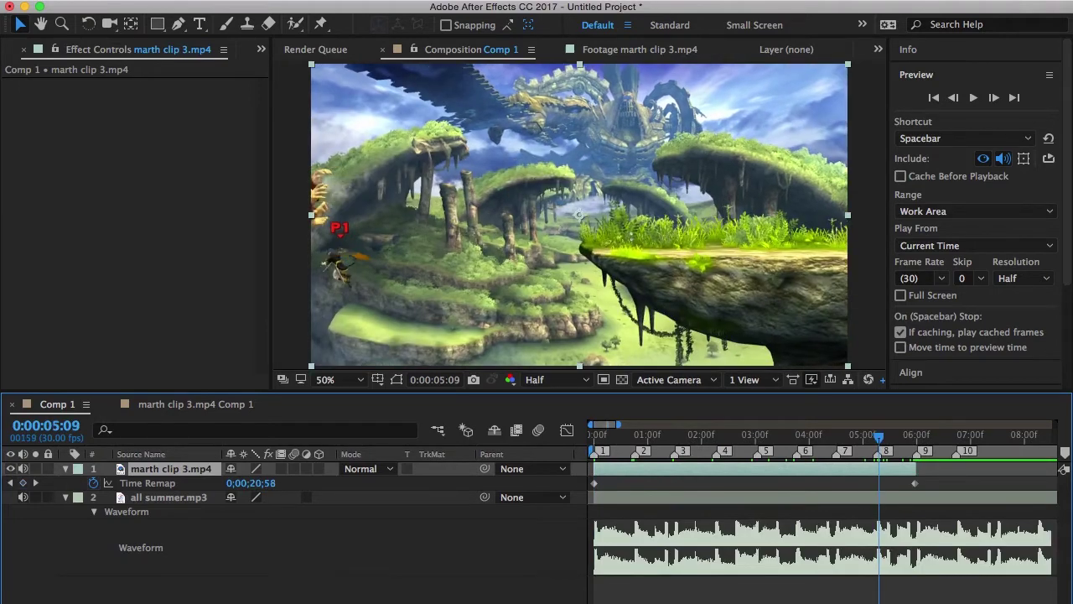
pyautogui.press('pageup')
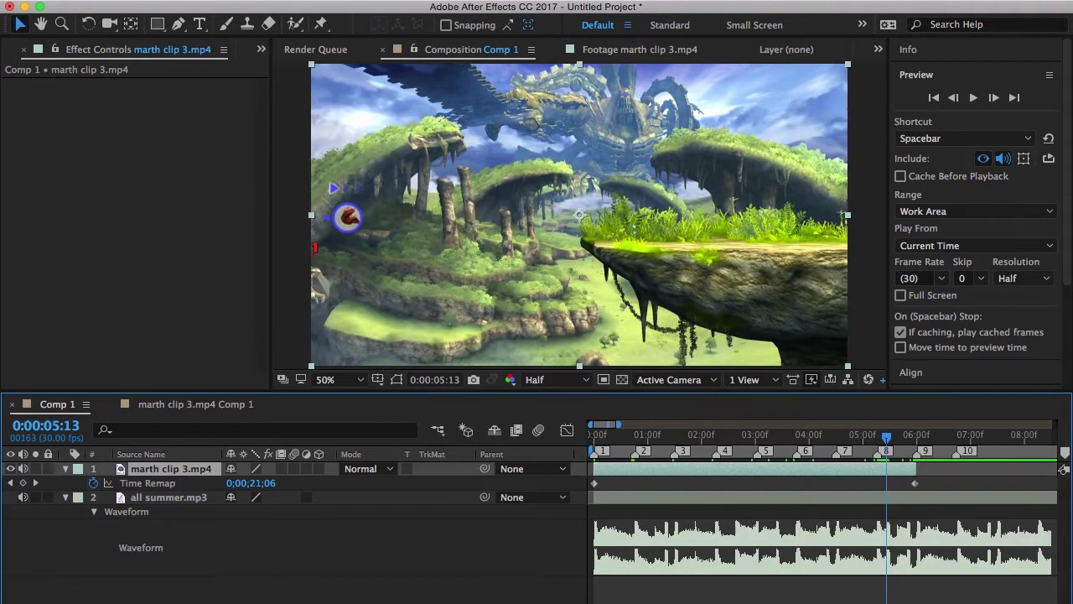
pyautogui.press('pagedown')
pyautogui.press('pageup')
pyautogui.press('pagedown')
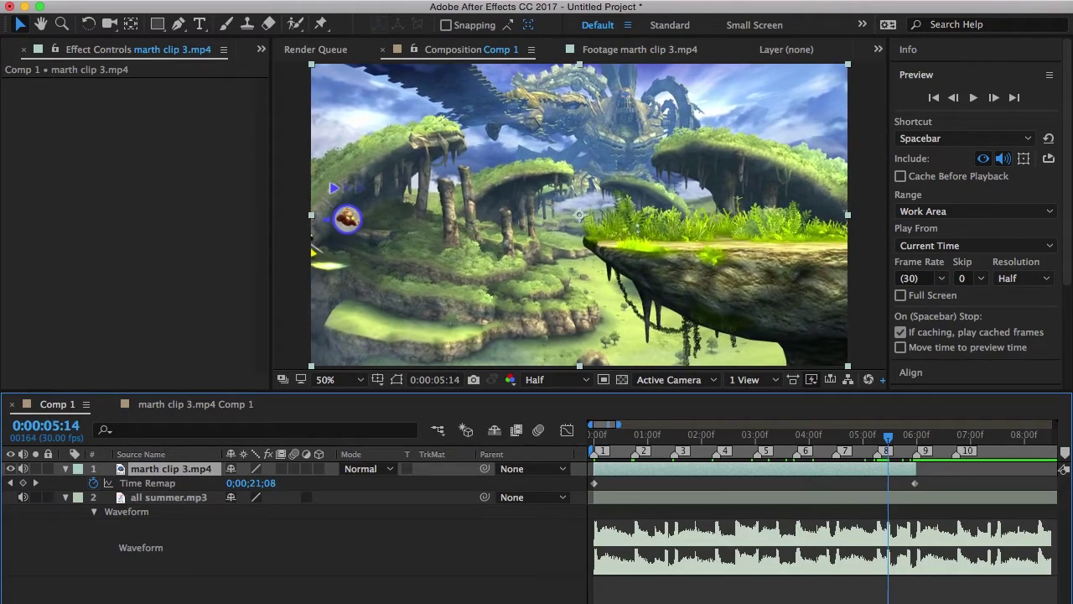
pyautogui.click(22, 483)
pyautogui.hscroll(3, 821, 503)
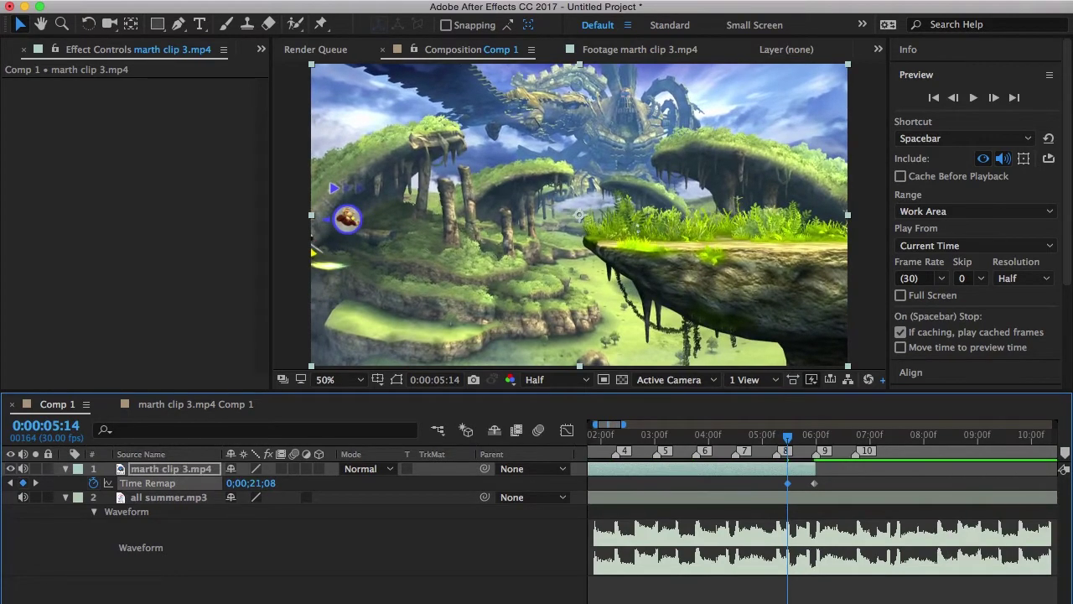
# - Extend the marth clip 3.mp4 layer's end to marker 10 and place its last two Time Remap keyframes on markers 9 and 10
pyautogui.moveTo(815, 468)
pyautogui.mouseDown()
pyautogui.moveTo(857, 469)
pyautogui.moveTo(780, 488)
pyautogui.moveTo(816, 483)
pyautogui.mouseUp()
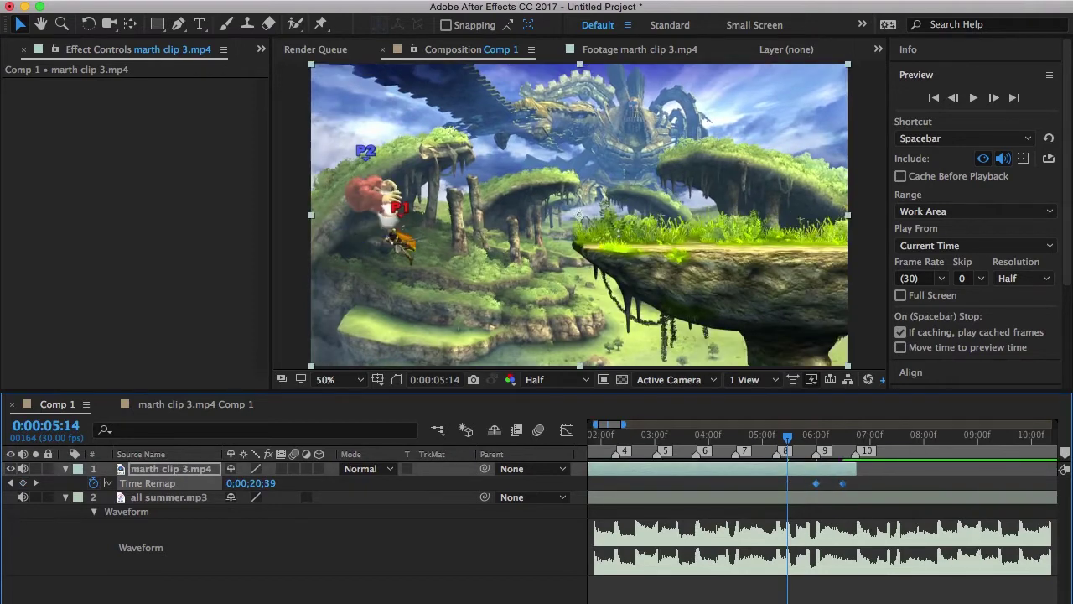
pyautogui.click(868, 484)
pyautogui.moveTo(842, 483); pyautogui.dragTo(855, 483)
pyautogui.hscroll(-5, 855, 483)
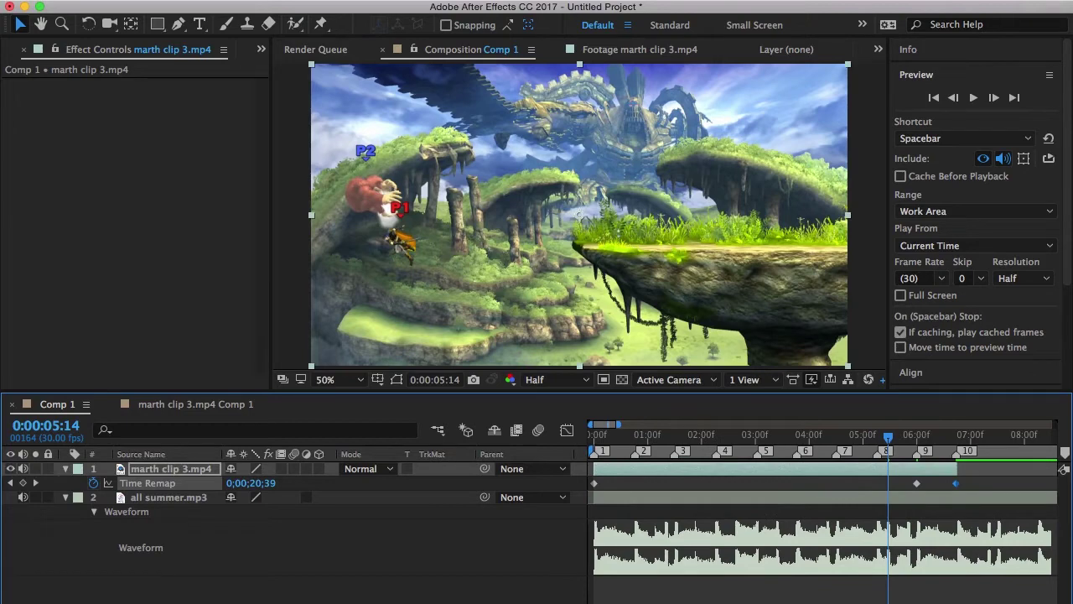
# - Examine the end of the layer for the alignment of its last Time Remap keyframe with marker 10 at 0:00:06:22
pyautogui.hscroll(3, 822, 536)
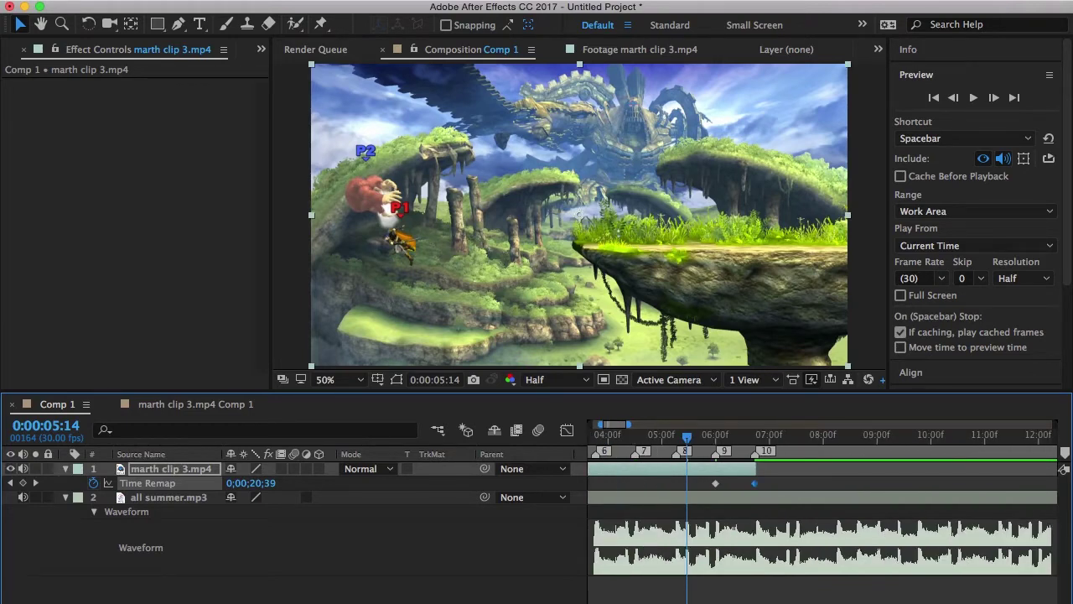
pyautogui.hscroll(-3, 822, 503)
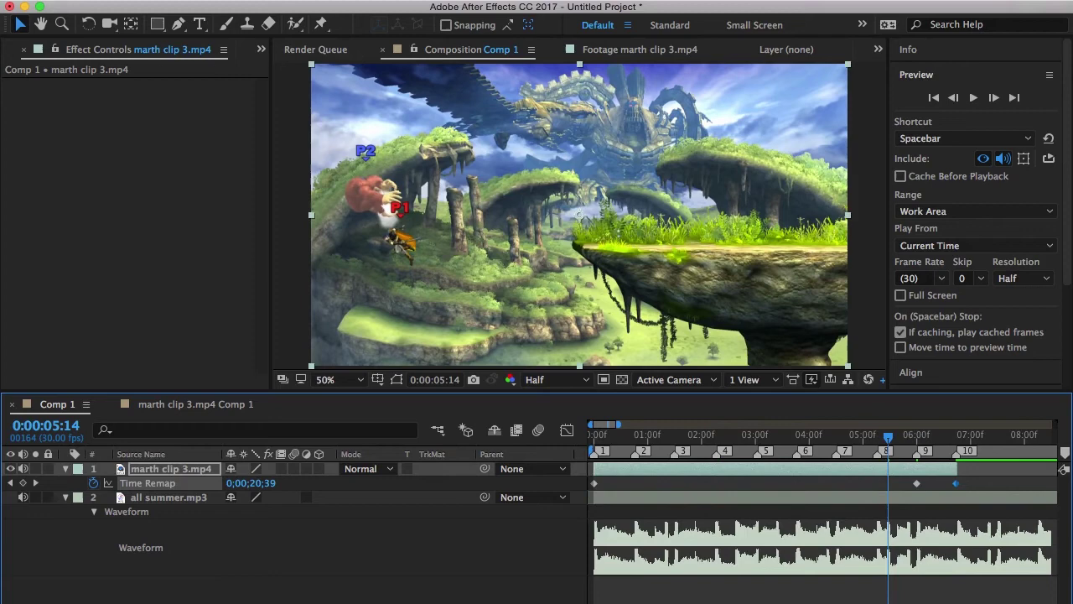
pyautogui.press('k')
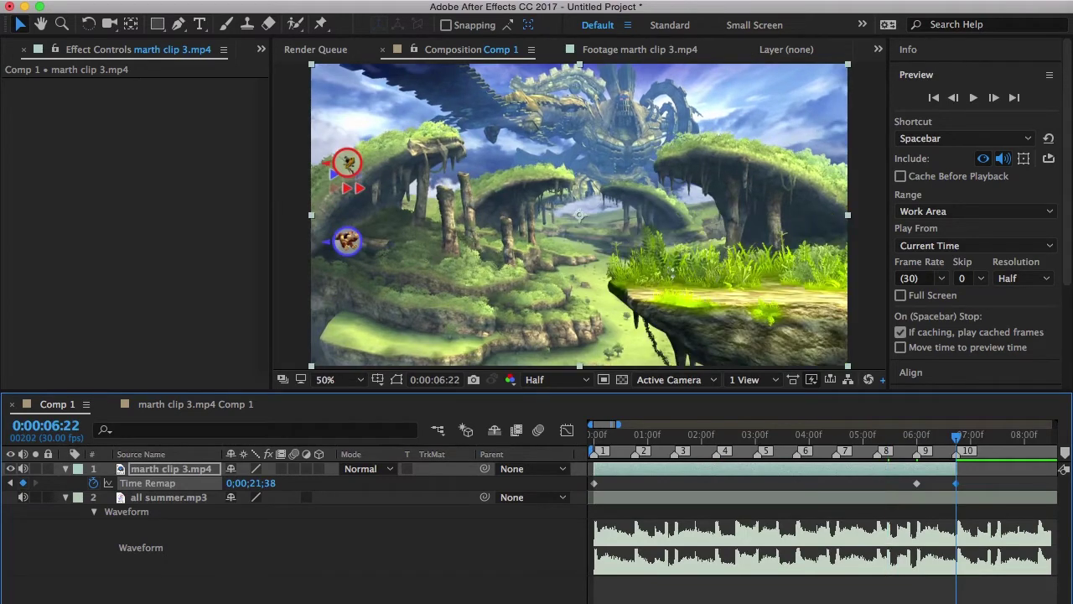
pyautogui.press(';')
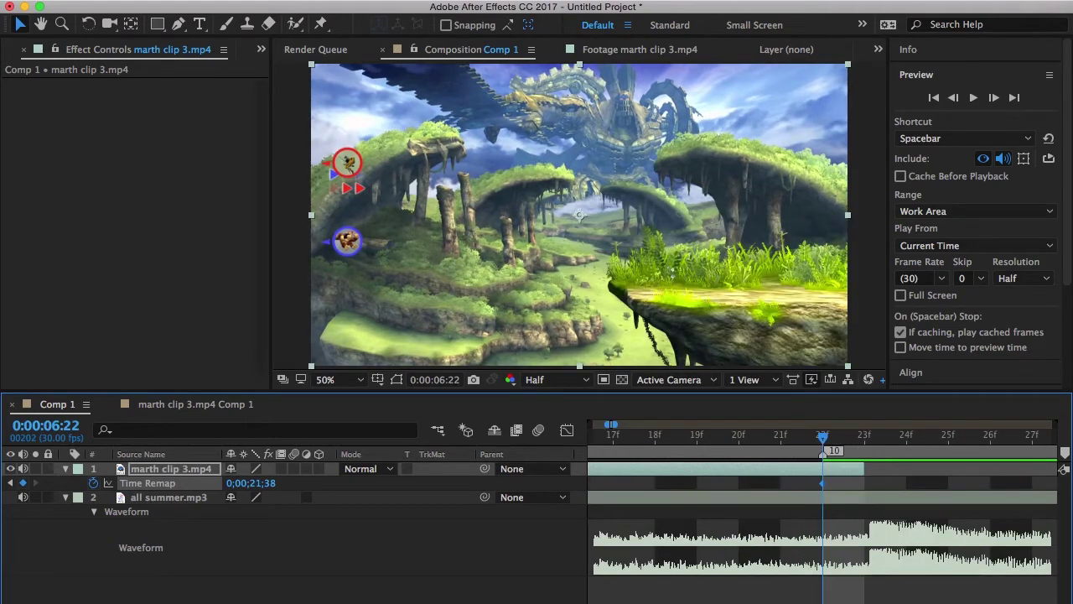
pyautogui.press(';')
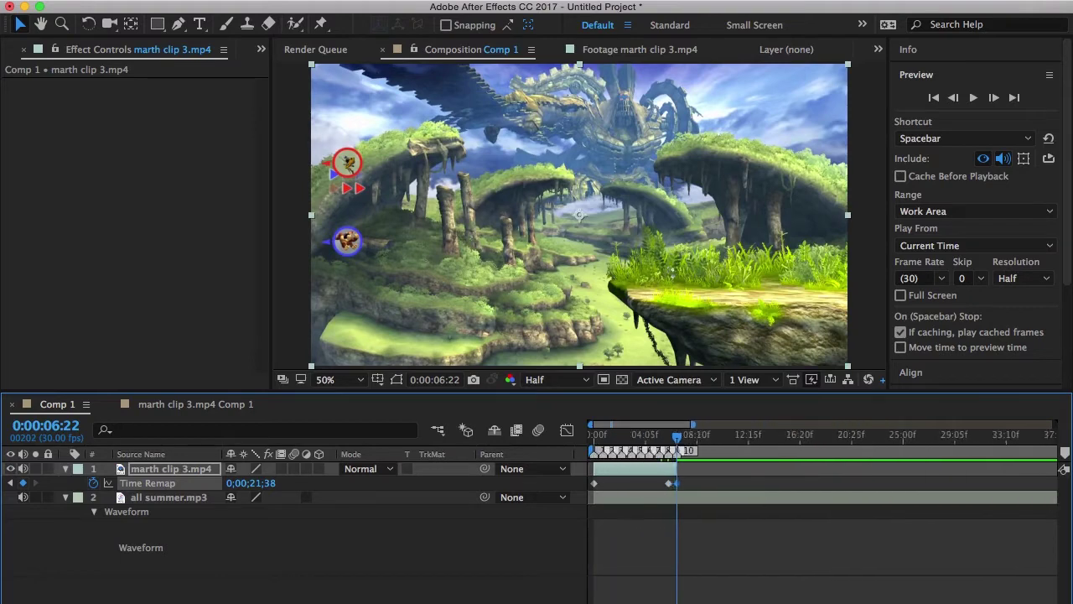
pyautogui.press('=')
pyautogui.press('=')
pyautogui.press('=')
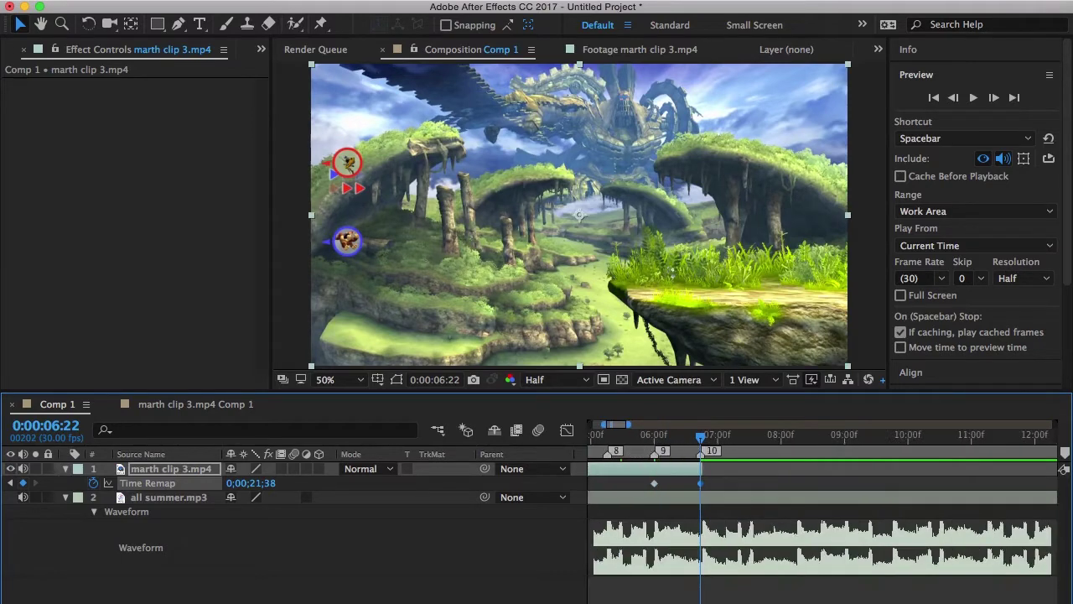
pyautogui.hscroll(-10, 821, 503)
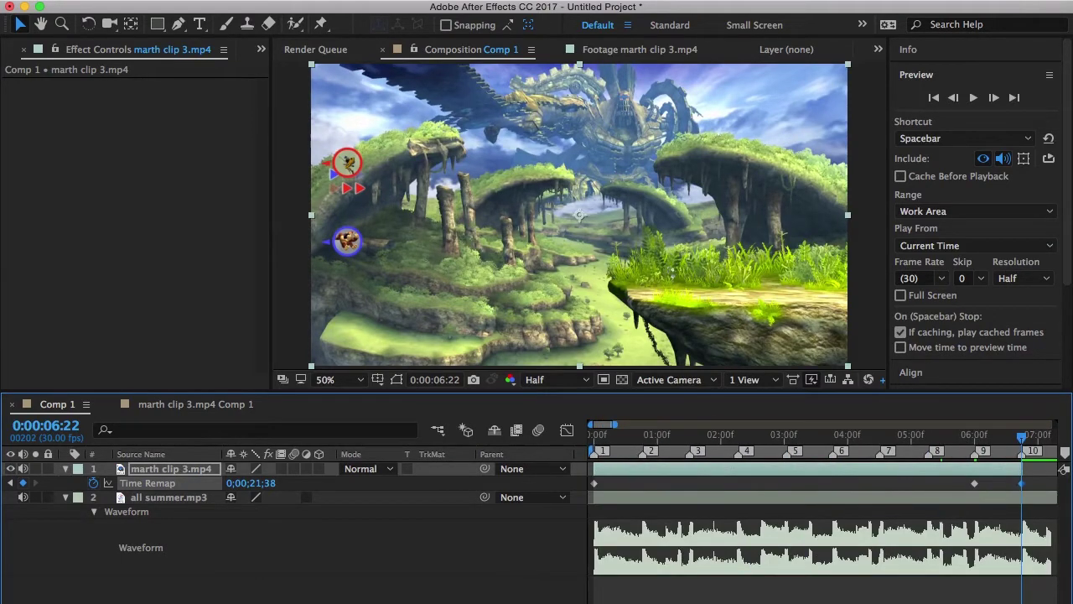
# - Set the Time Remap value at marker 2 (0:00:00:23) to 0;00;16;16 so the hit lands on the beat
pyautogui.press('2')
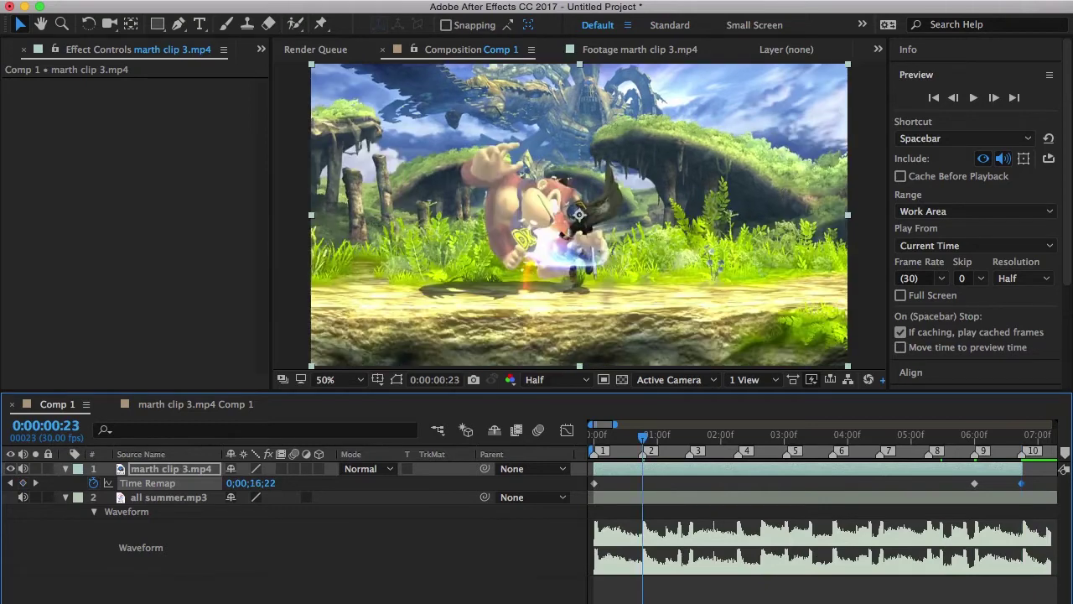
pyautogui.moveTo(250, 483)
pyautogui.mouseDown()
pyautogui.moveTo(235, 483)
pyautogui.moveTo(246, 482)
pyautogui.mouseUp()
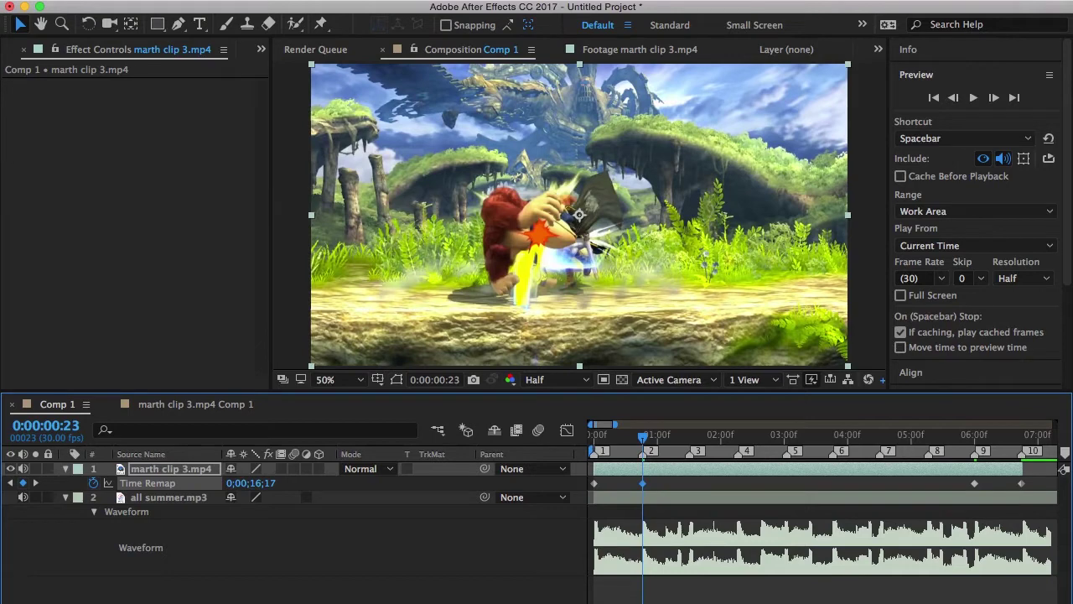
pyautogui.moveTo(246, 483); pyautogui.dragTo(244, 483)
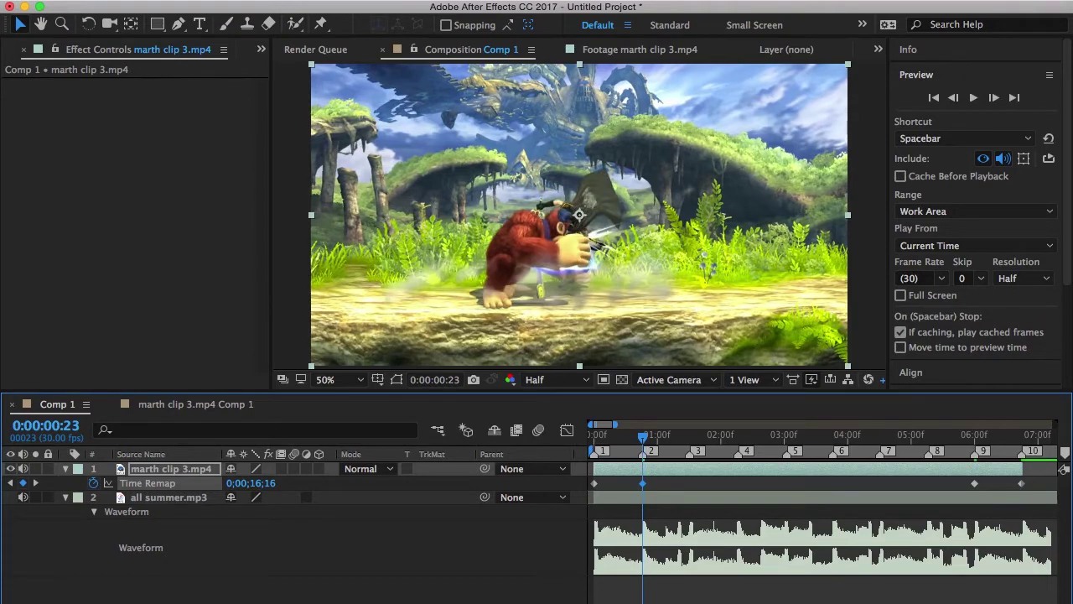
# - Set the Time Remap value to 0;00;16;43 at marker 3 (0:00:01:15) and 0;00;17;23 at marker 4 (0:00:02:08)
pyautogui.press('3')
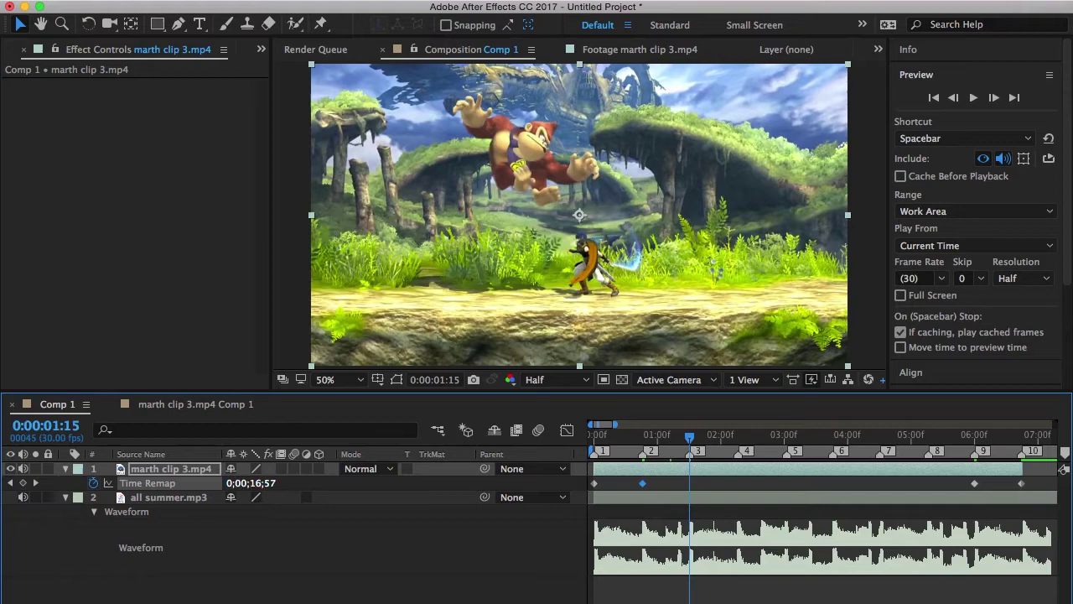
pyautogui.moveTo(252, 483); pyautogui.dragTo(240, 483)
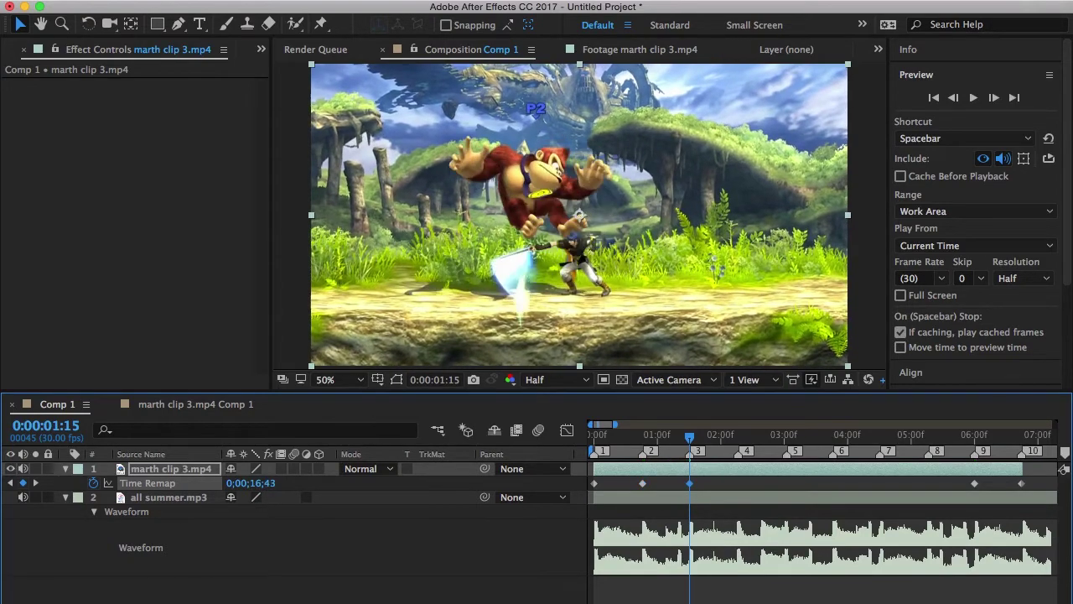
pyautogui.press('k')
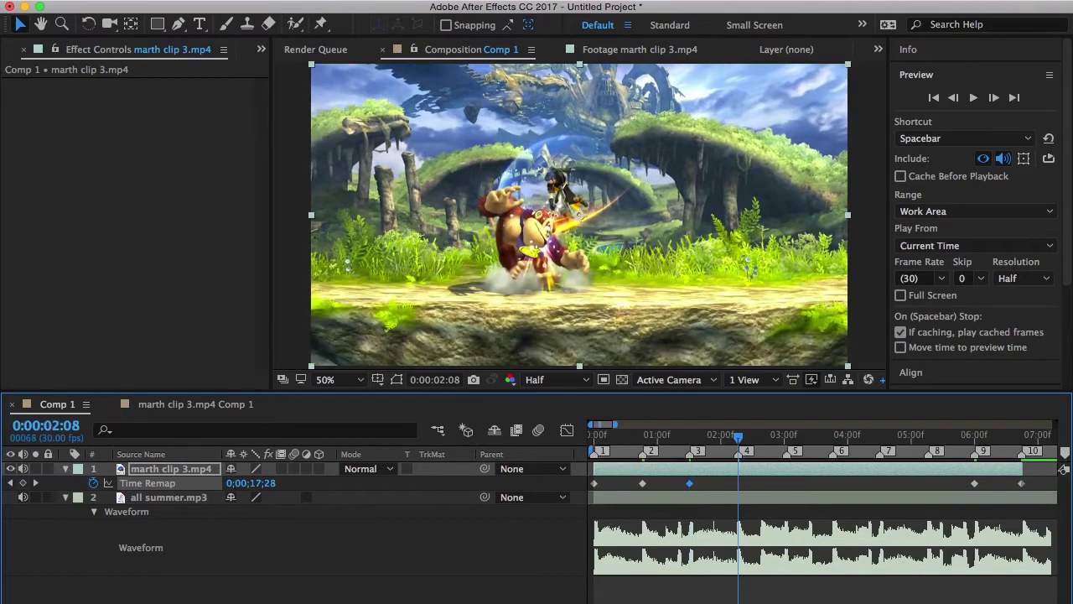
pyautogui.moveTo(251, 483); pyautogui.dragTo(247, 483)
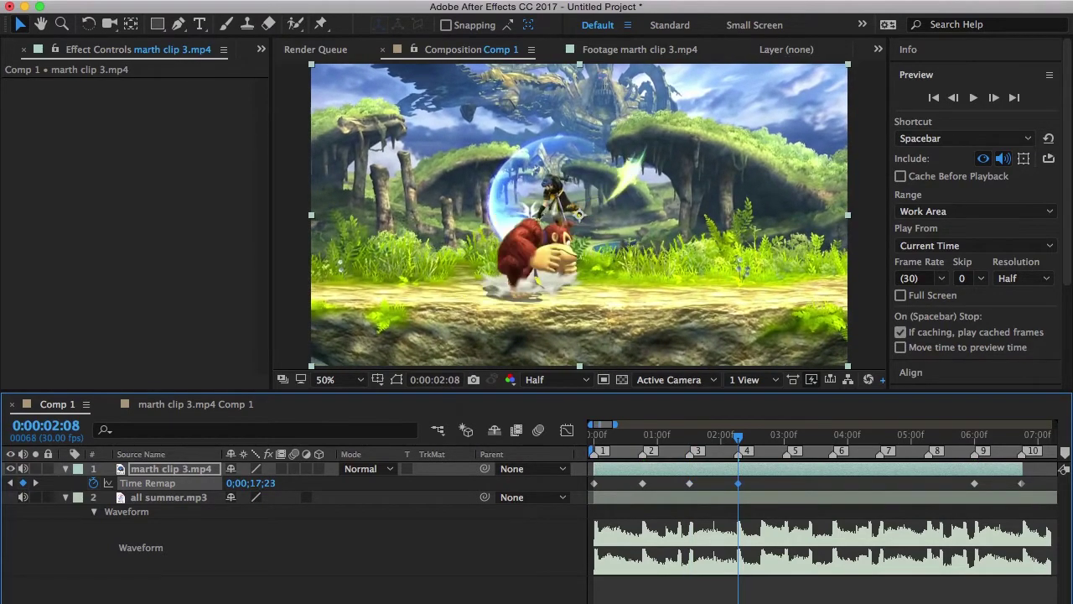
# - Set the Time Remap value to 0;00;18;02 at marker 5 (0:00:03:01) and about 0;00;18;38 at marker 6 (0:00:03:23)
pyautogui.press('k')
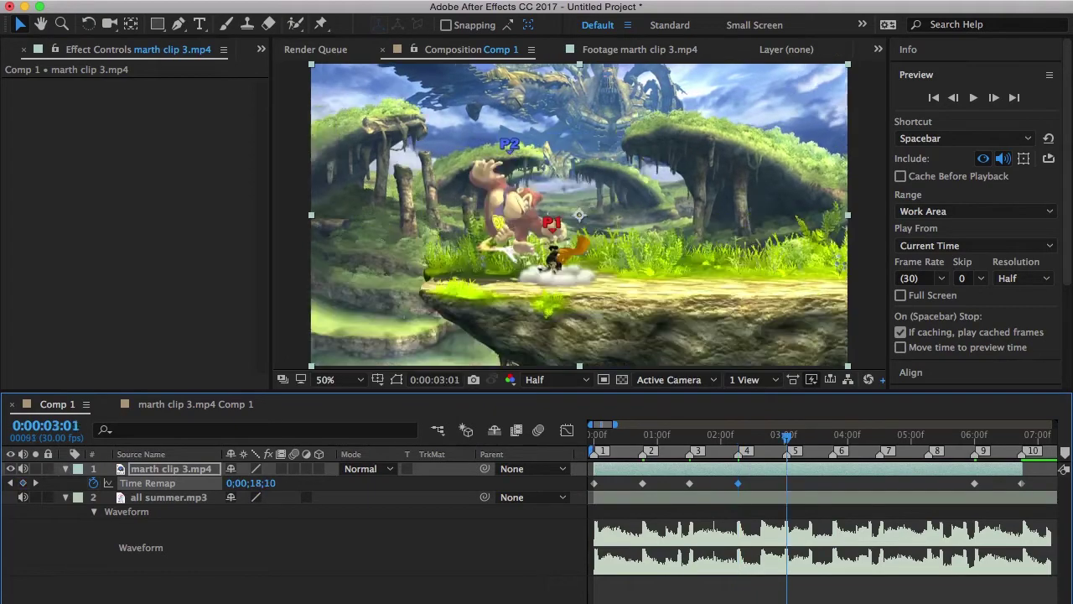
pyautogui.moveTo(250, 483)
pyautogui.mouseDown()
pyautogui.moveTo(226, 483)
pyautogui.moveTo(246, 483)
pyautogui.mouseUp()
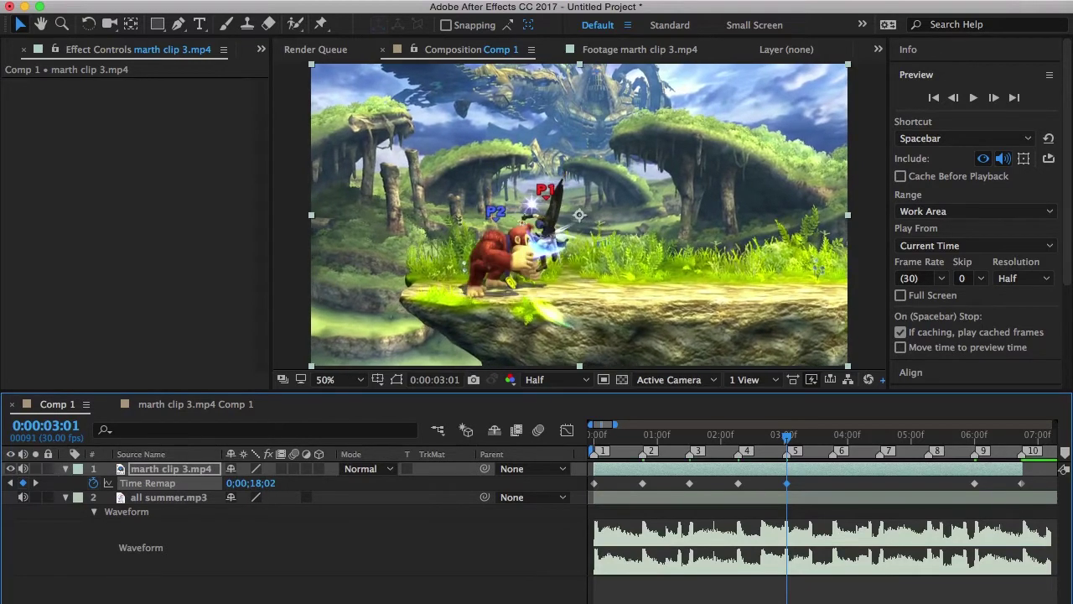
pyautogui.press('6')
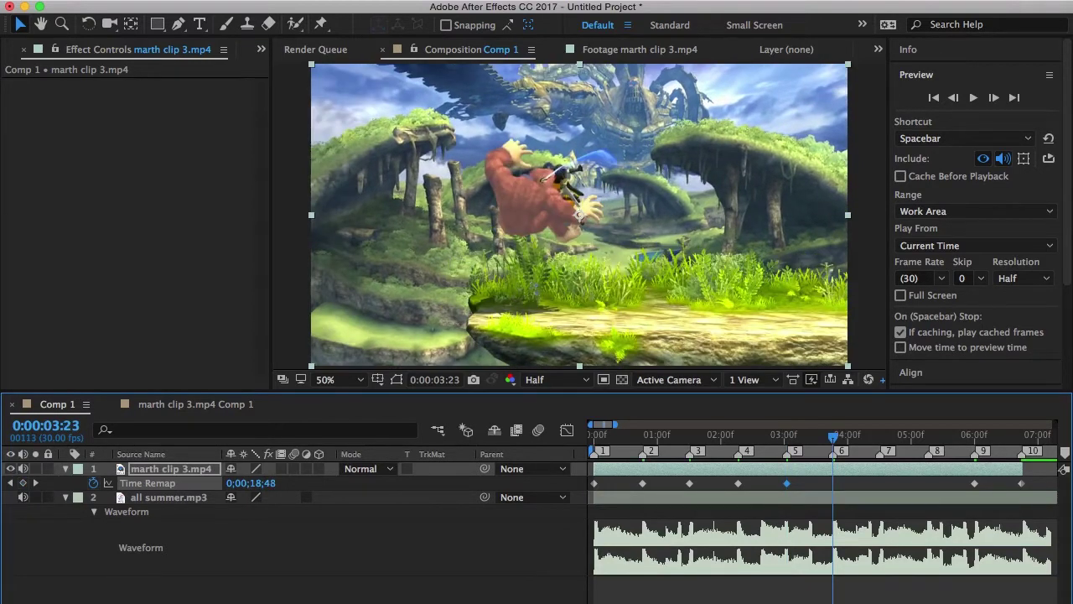
pyautogui.moveTo(245, 483)
pyautogui.mouseDown()
pyautogui.moveTo(230, 483)
pyautogui.moveTo(242, 483)
pyautogui.mouseUp()
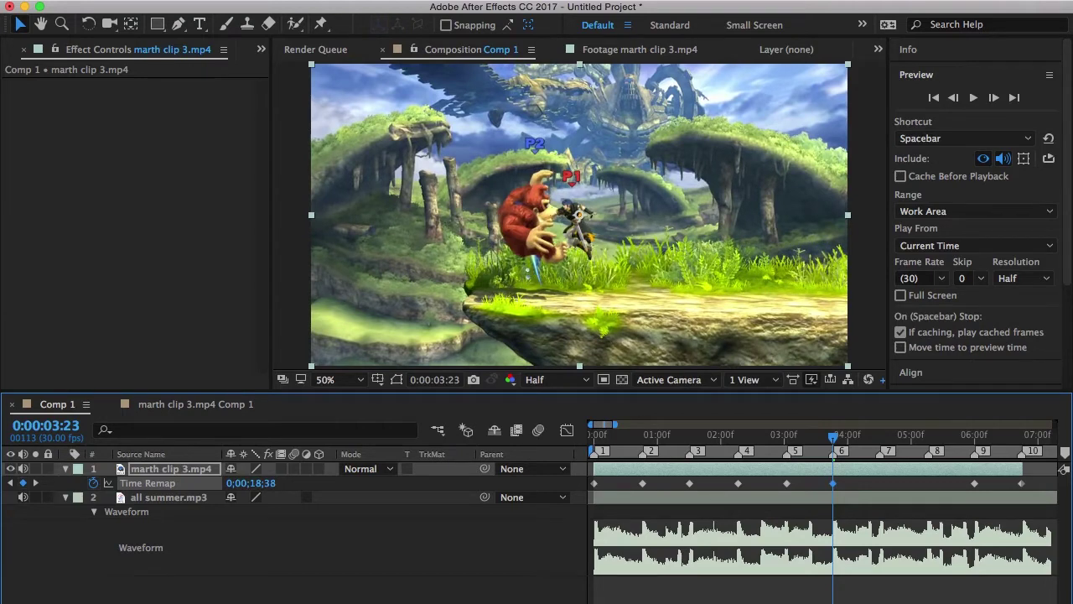
pyautogui.moveTo(241, 483); pyautogui.dragTo(241, 483)
# - Set the Time Remap value to 0;00;19;33 at marker 7 (0:00:04:15) and 0;00;20;27 at marker 8 (0:00:05:08), and preview the result
pyautogui.press('7')
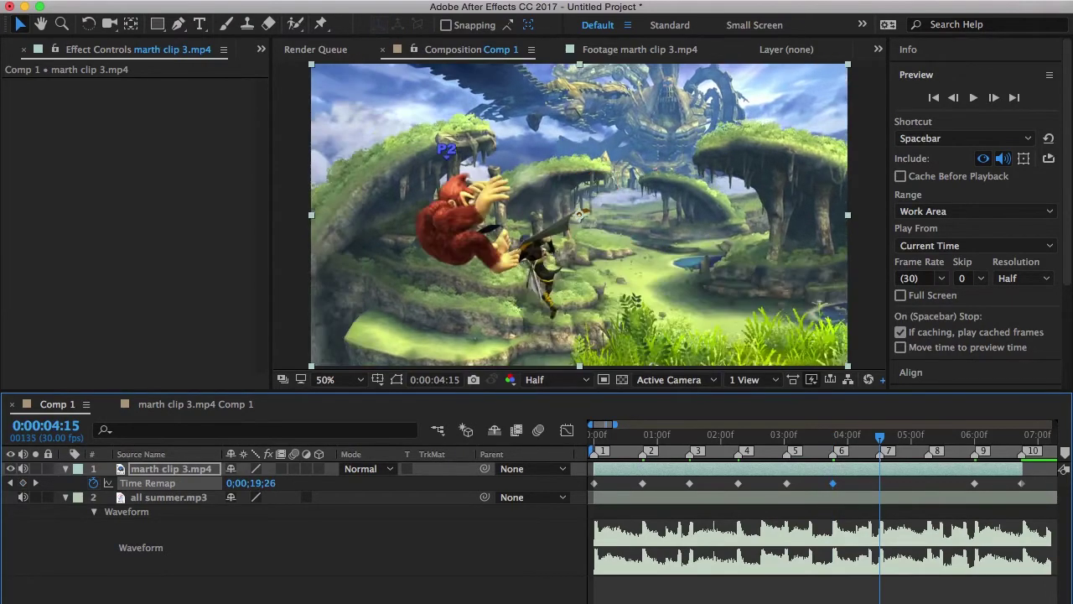
pyautogui.moveTo(241, 483); pyautogui.dragTo(247, 483)
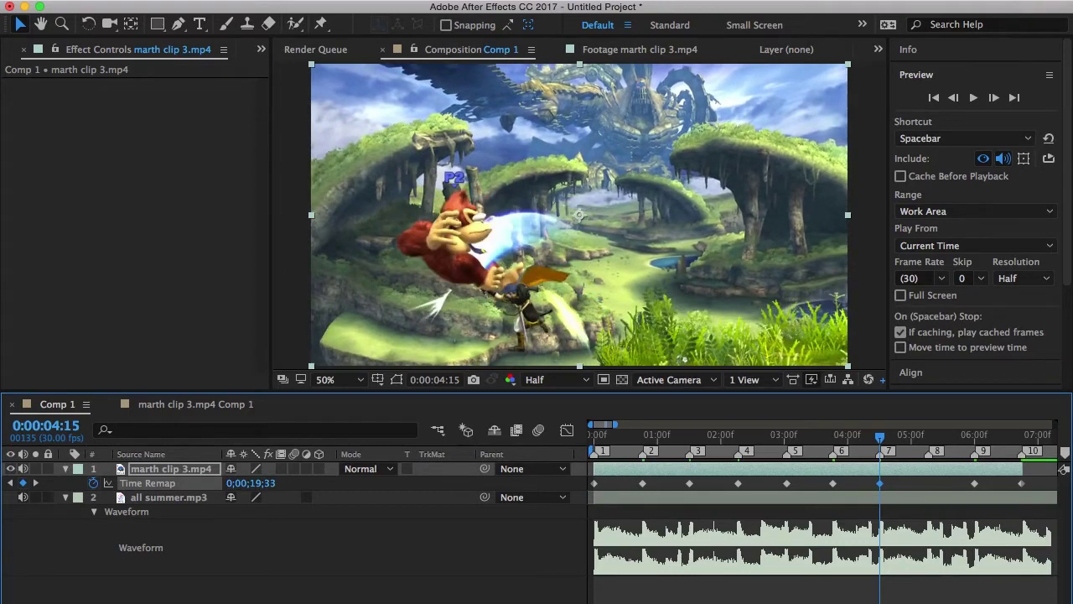
pyautogui.press('k')
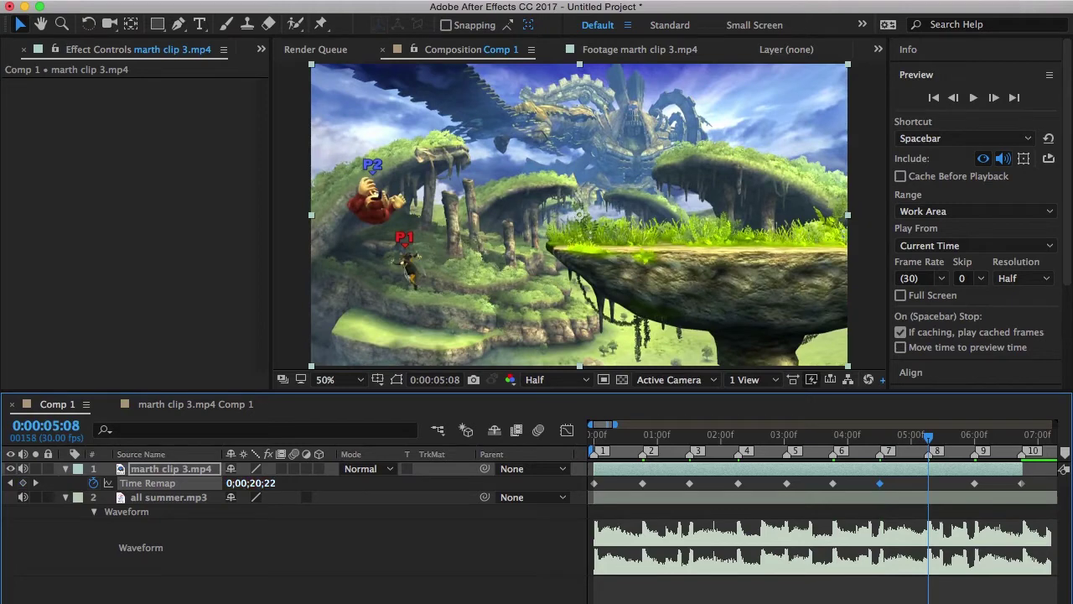
pyautogui.moveTo(250, 483)
pyautogui.mouseDown()
pyautogui.moveTo(232, 482)
pyautogui.moveTo(256, 483)
pyautogui.mouseUp()
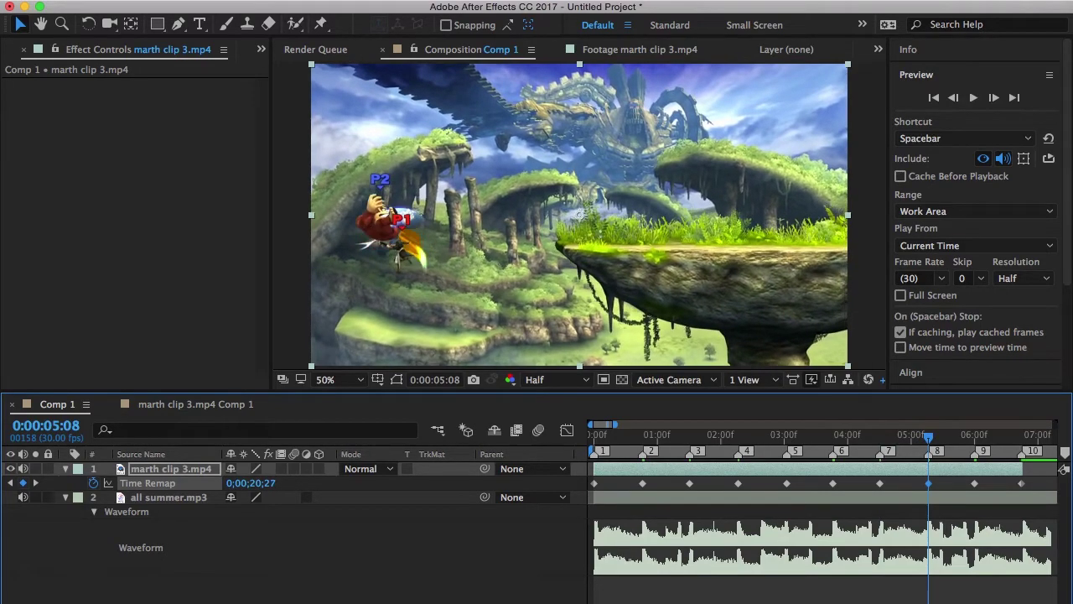
pyautogui.press('k')
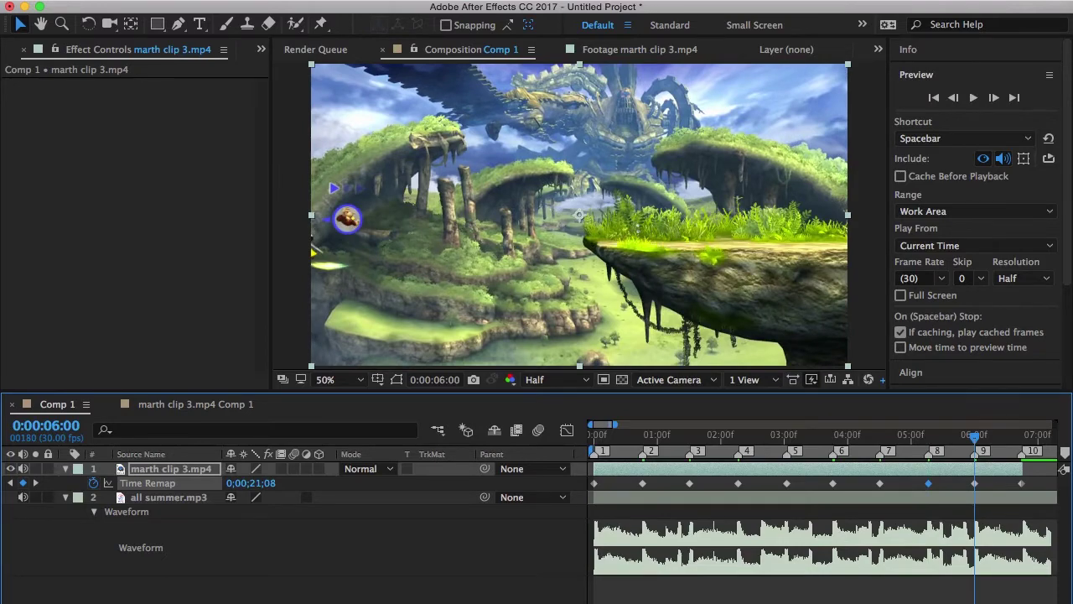
pyautogui.press('space')
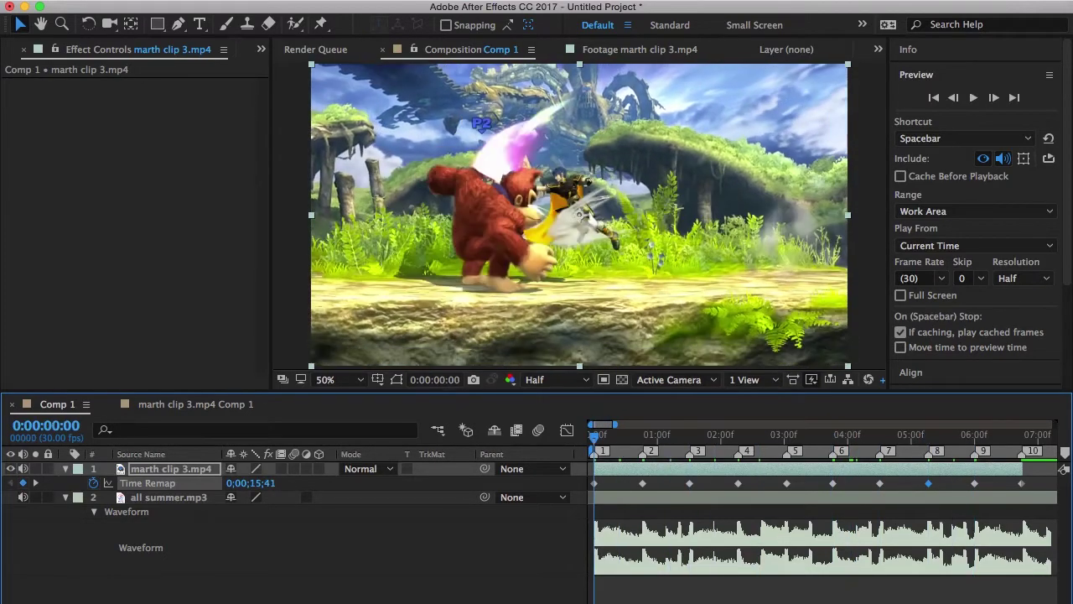
# - Select the Time Remap keyframe at marker 9 and apply Easy Ease In to it in the Graph Editor
pyautogui.click(567, 430)
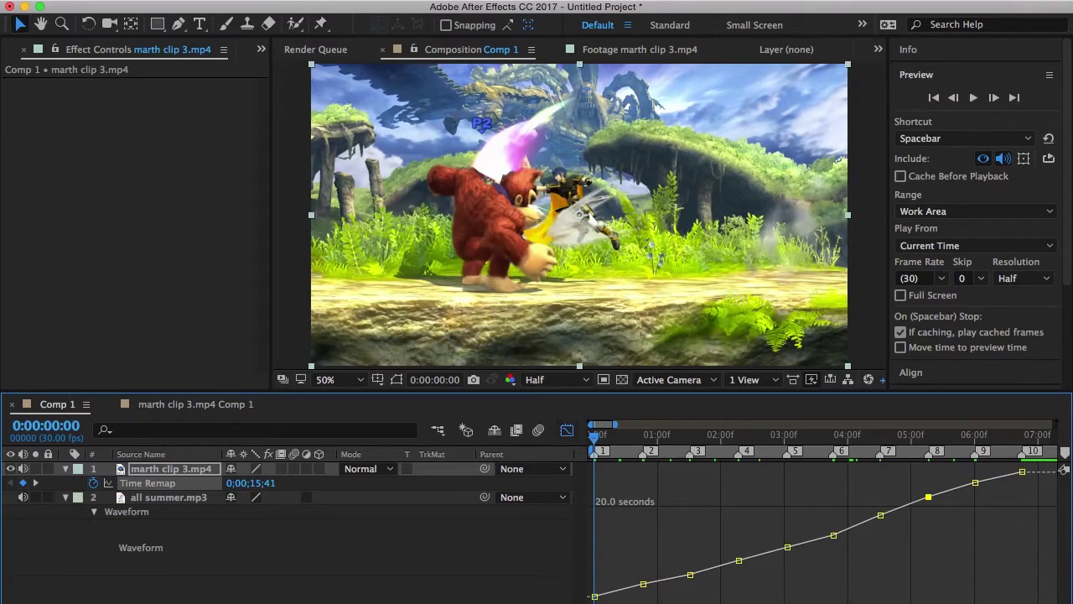
pyautogui.click(567, 430)
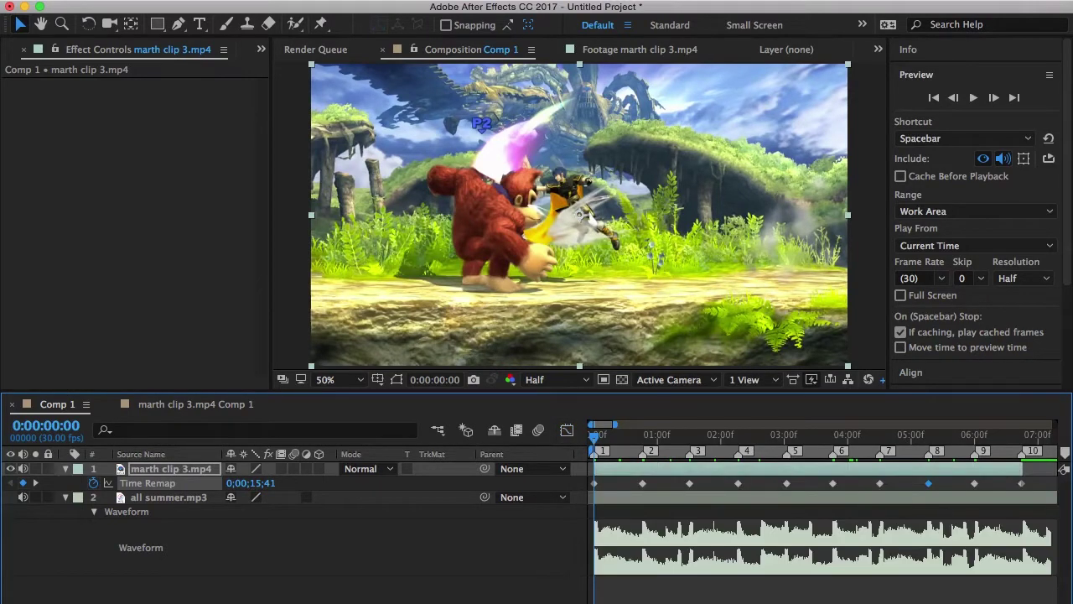
pyautogui.click(974, 484)
pyautogui.click(567, 430)
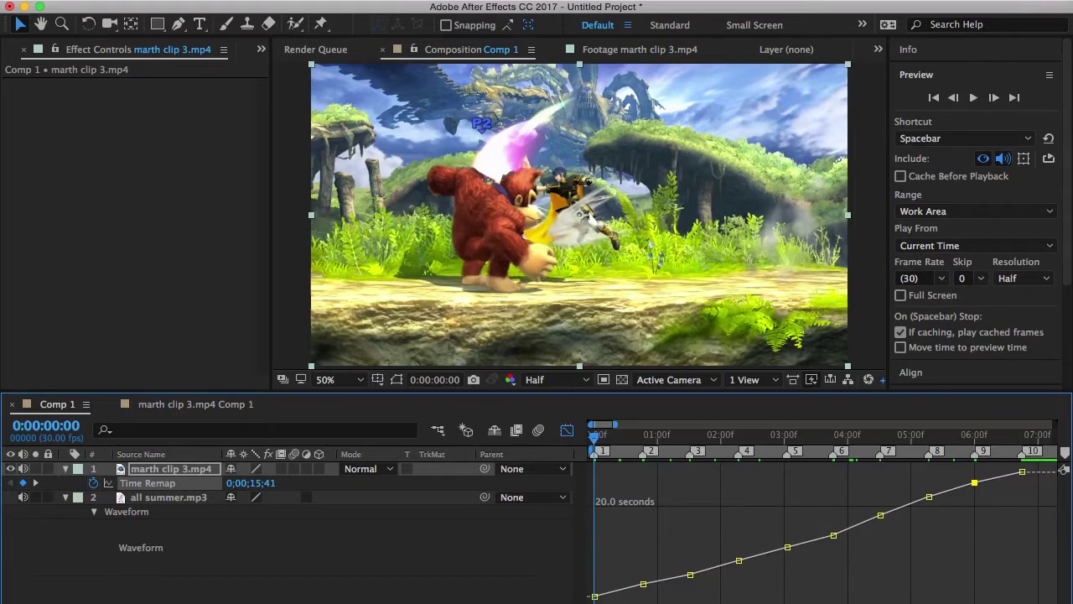
pyautogui.hotkey('shift', 'F9')
# - Apply Easy Ease to the Time Remap keyframes at markers 1 through 8
pyautogui.moveTo(939, 476); pyautogui.dragTo(590, 600)
pyautogui.press('F9')
pyautogui.click(990, 560)
pyautogui.hscroll(5, 989, 560)
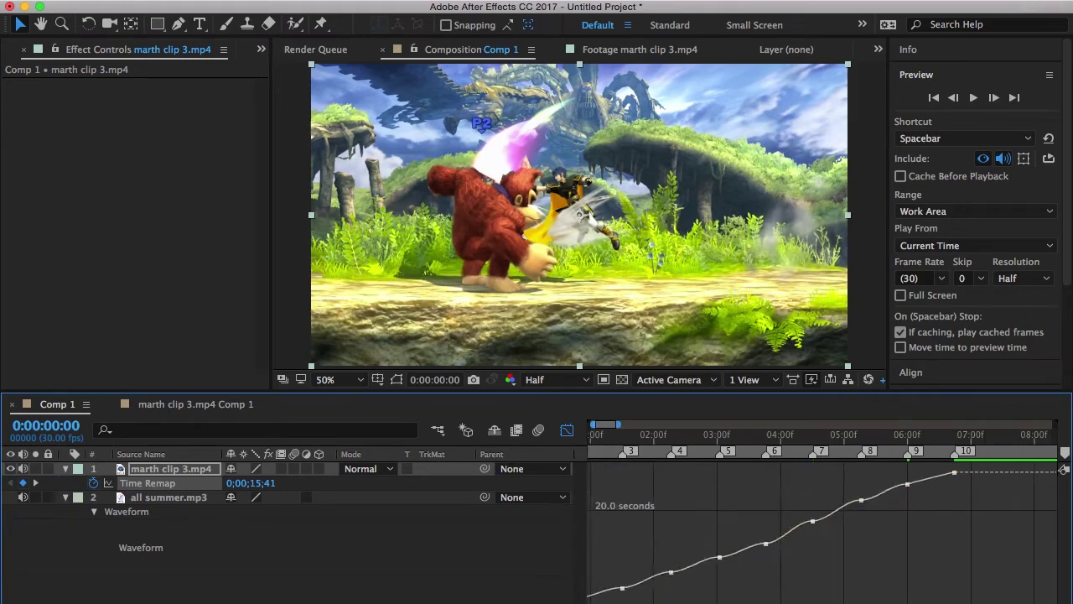
# - Examine the Time Remap curve around the keyframes at markers 9 and 10
pyautogui.press('9')
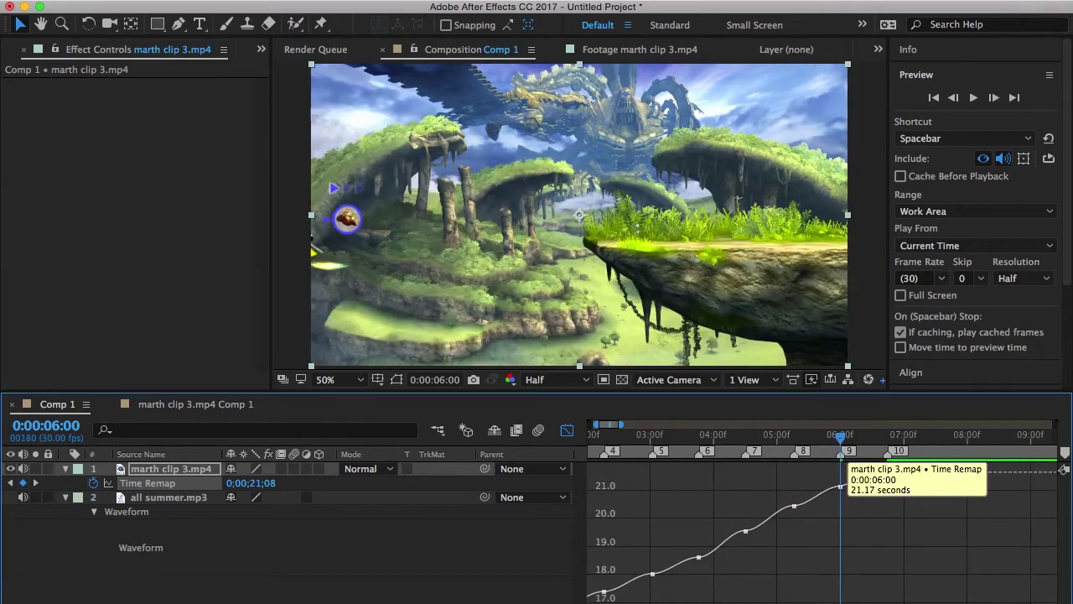
pyautogui.click(840, 486)
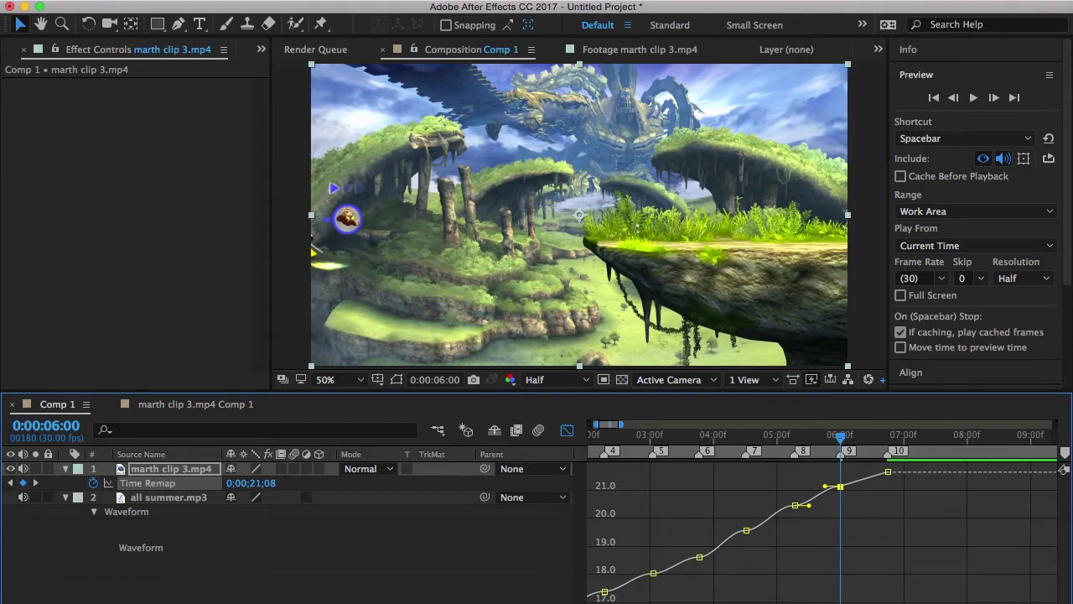
pyautogui.press('k')
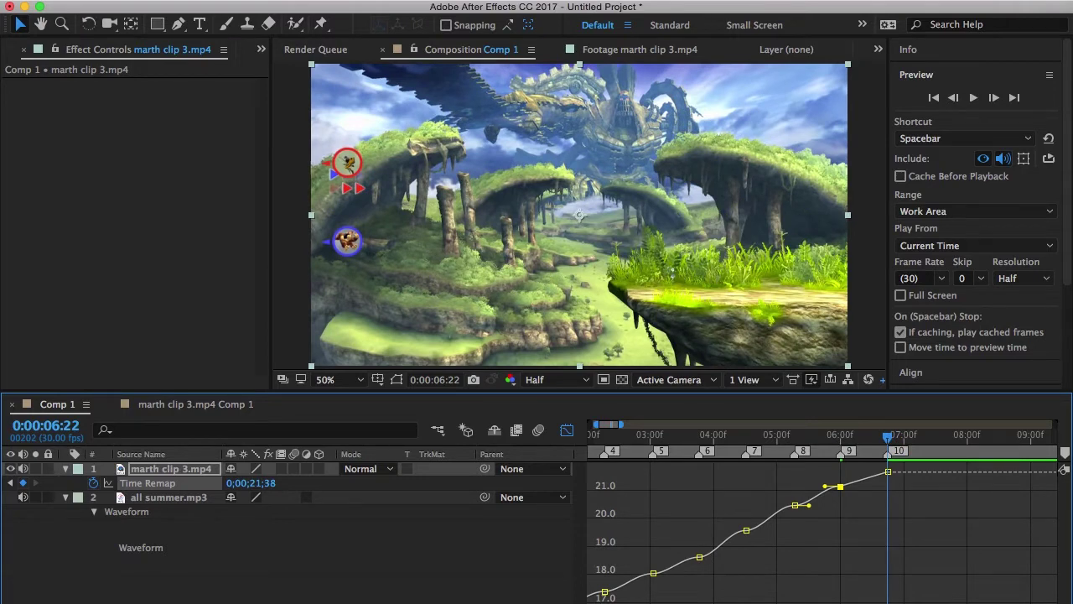
pyautogui.moveTo(907, 464); pyautogui.dragTo(834, 535)
pyautogui.click(851, 527)
pyautogui.hscroll(-5, 821, 528)
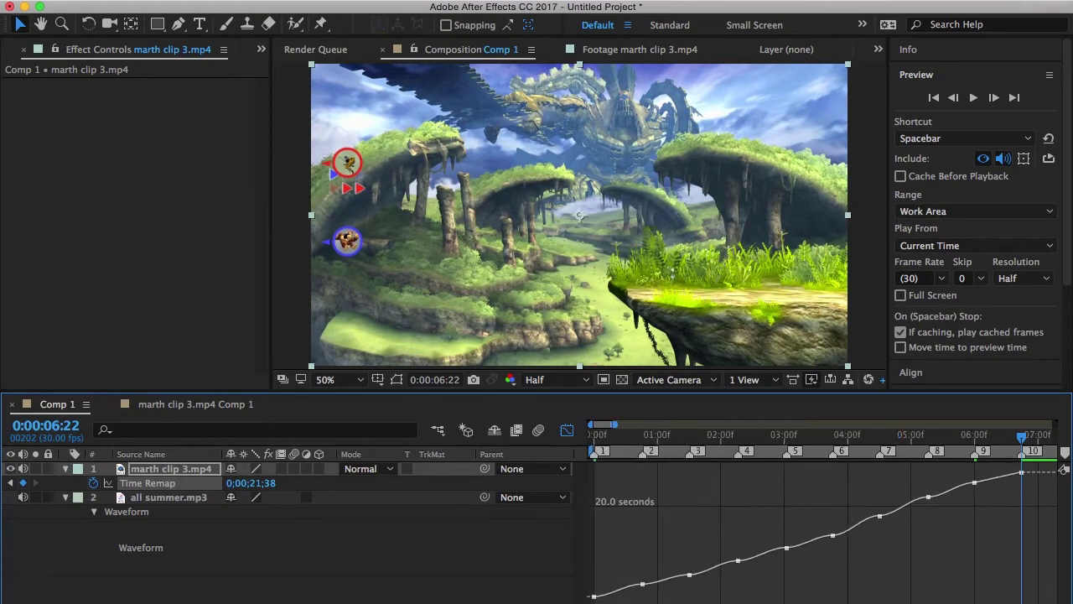
pyautogui.hscroll(6, 822, 528)
pyautogui.hscroll(-6, 822, 528)
# - Return to 0:00:00:00, enlarge the timeline area around markers 1 and 2, and set the composition view to 33.3%
pyautogui.moveTo(1021, 437); pyautogui.dragTo(593, 435)
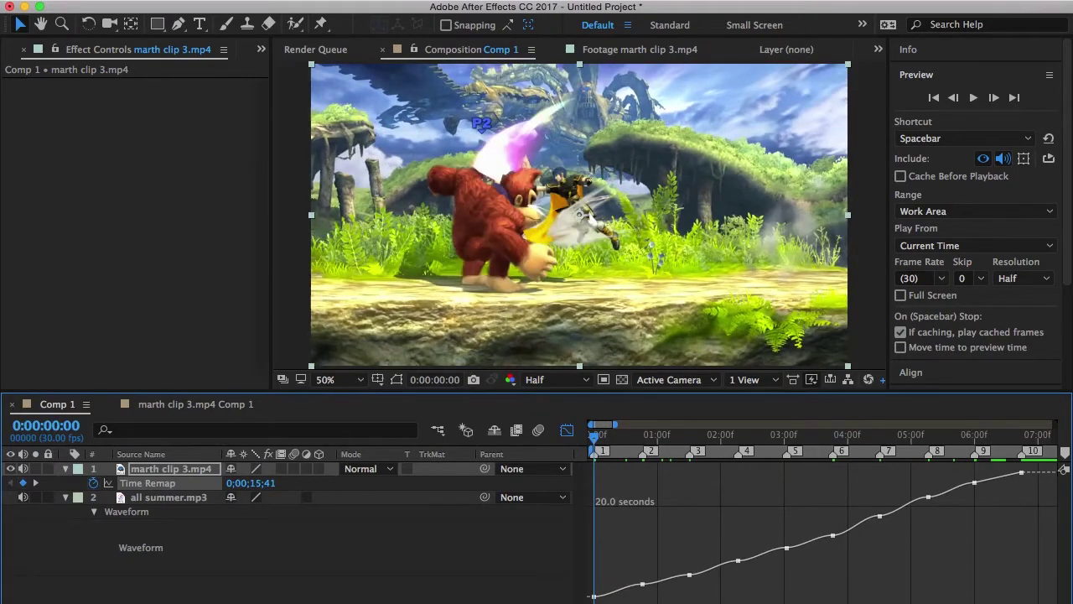
pyautogui.moveTo(593, 435)
pyautogui.mouseDown()
pyautogui.moveTo(970, 435)
pyautogui.moveTo(594, 435)
pyautogui.mouseUp()
pyautogui.moveTo(615, 424); pyautogui.dragTo(639, 424)
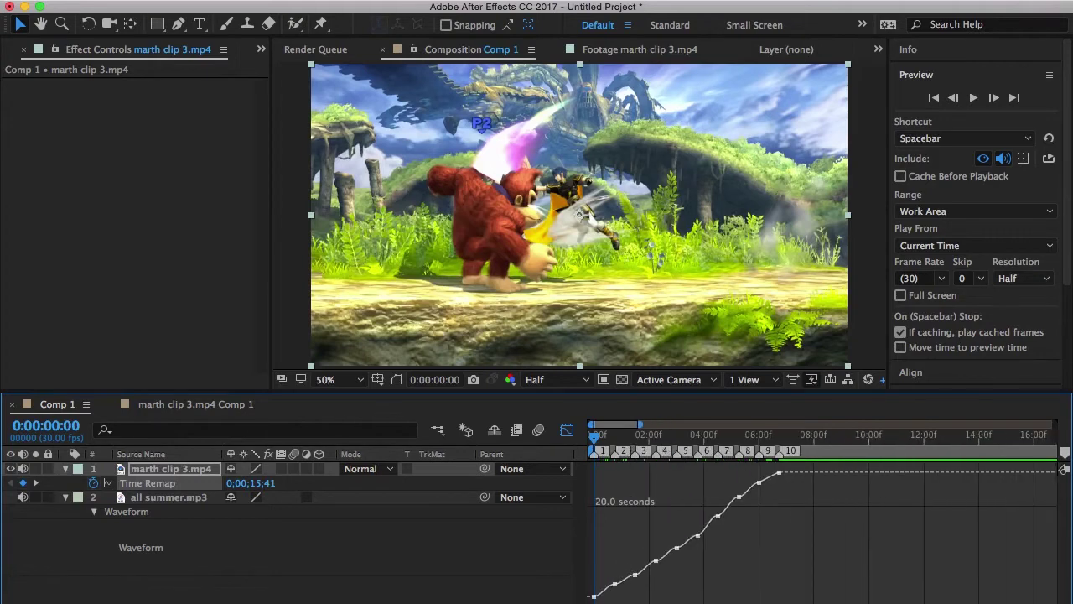
pyautogui.scroll(5, 825, 517)
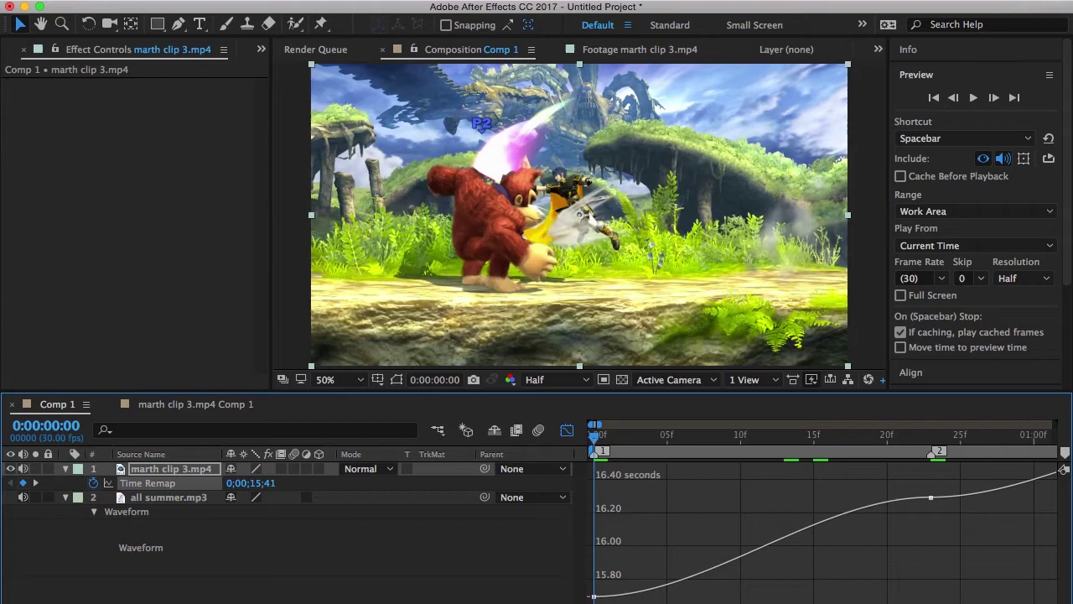
pyautogui.moveTo(621, 391); pyautogui.dragTo(621, 319)
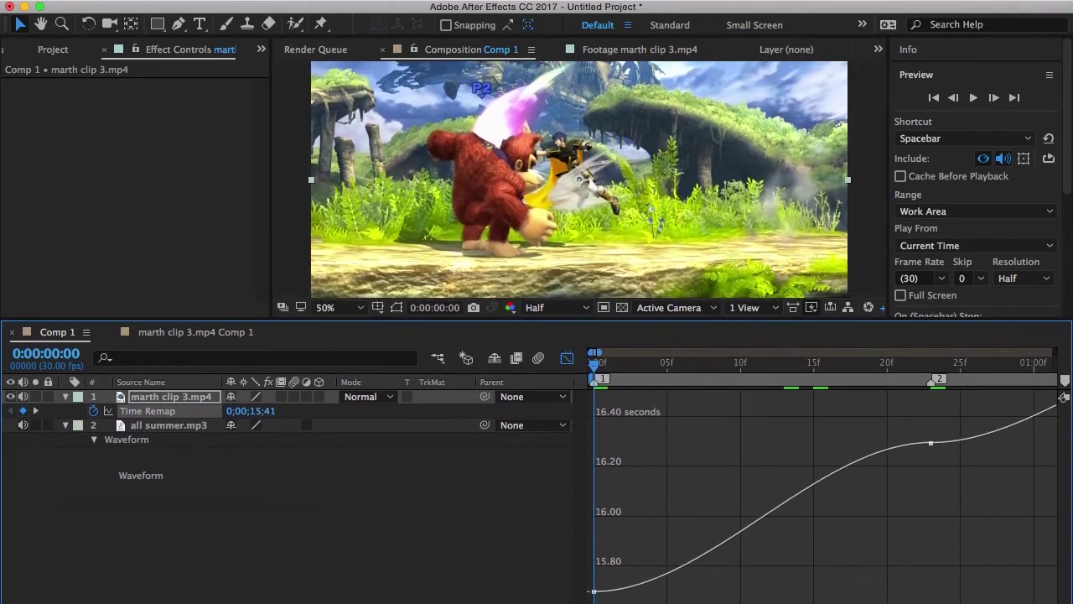
pyautogui.moveTo(554, 318); pyautogui.dragTo(553, 333)
pyautogui.scroll(-2, 580, 186)
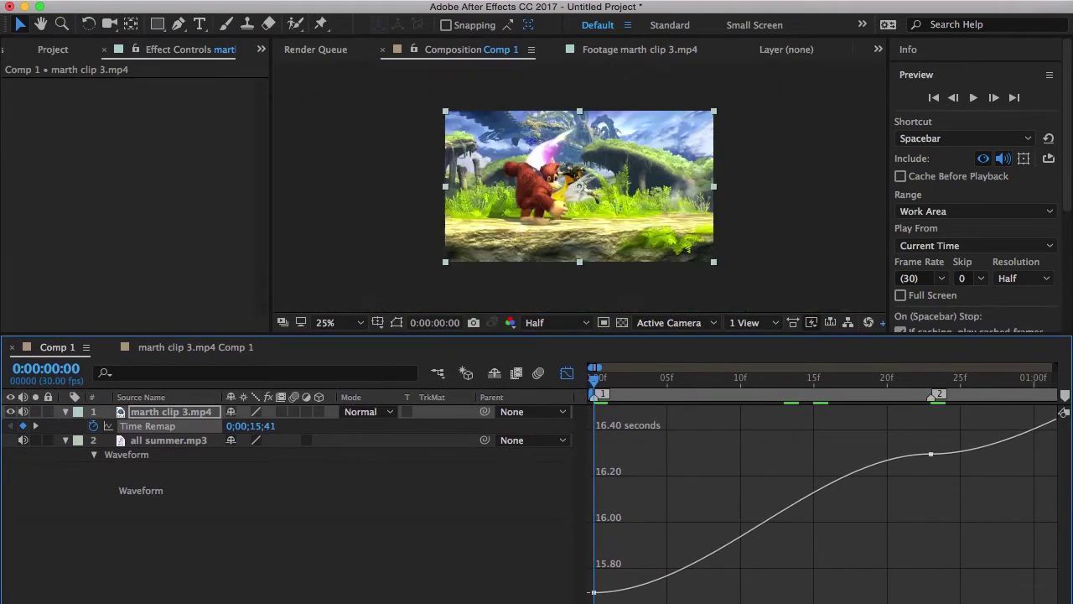
pyautogui.click(570, 290)
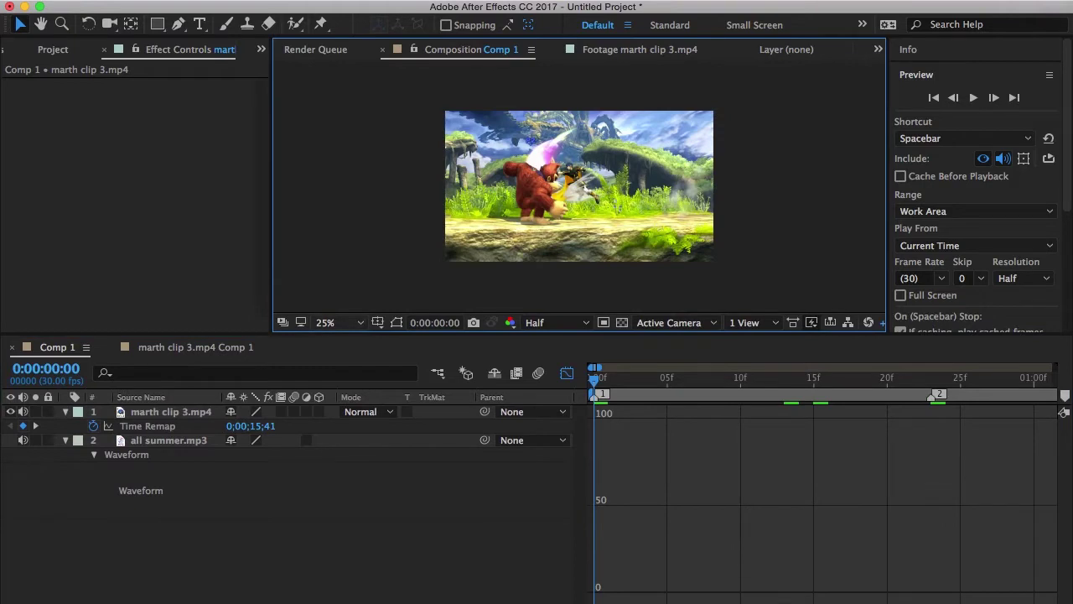
pyautogui.press('.')
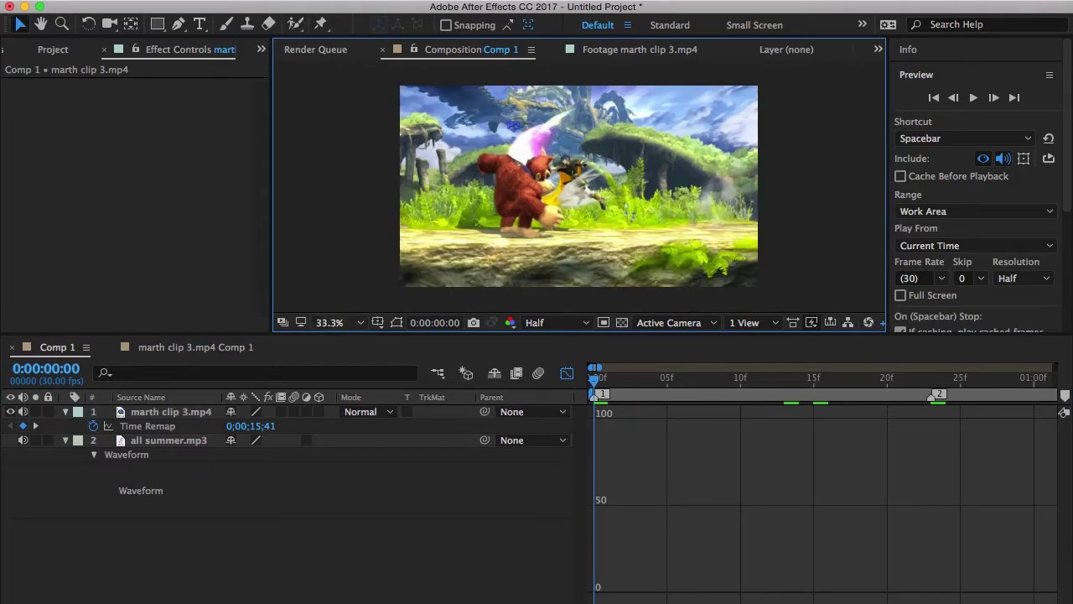
# - Raise the outgoing handle of marker 1's Time Remap keyframe and lower marker 2's incoming handle for a fast-slow-fast curve
pyautogui.click(148, 426)
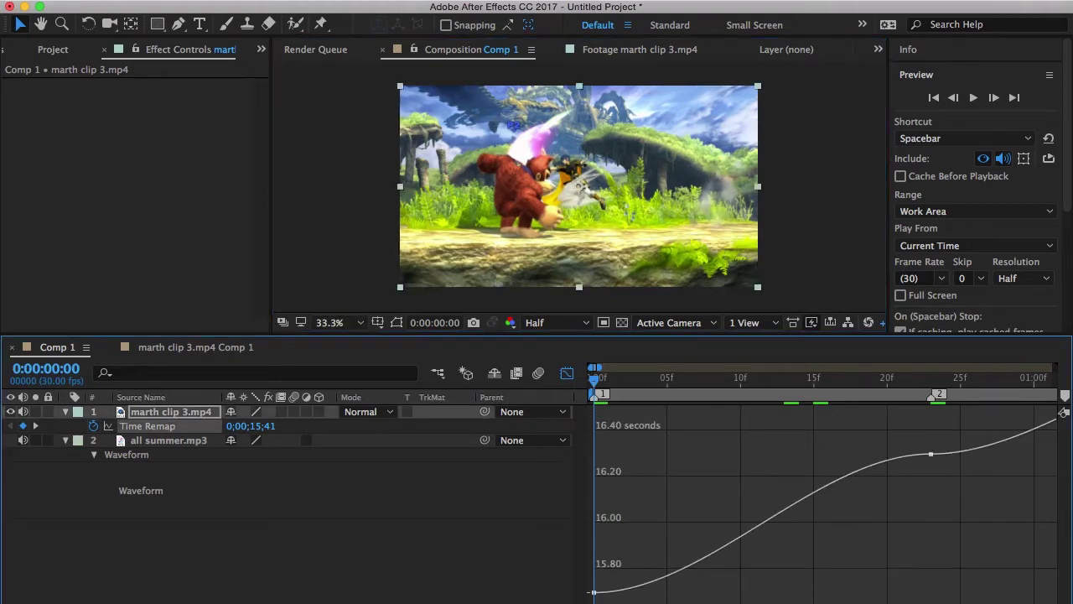
pyautogui.click(593, 592)
pyautogui.moveTo(705, 592); pyautogui.dragTo(721, 487)
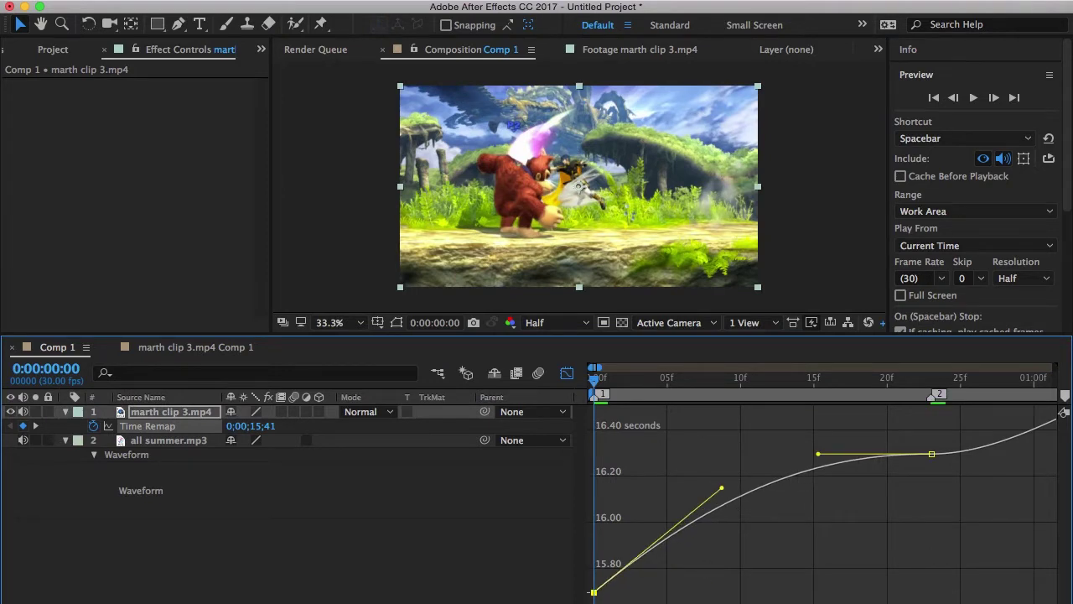
pyautogui.moveTo(817, 454); pyautogui.dragTo(881, 543)
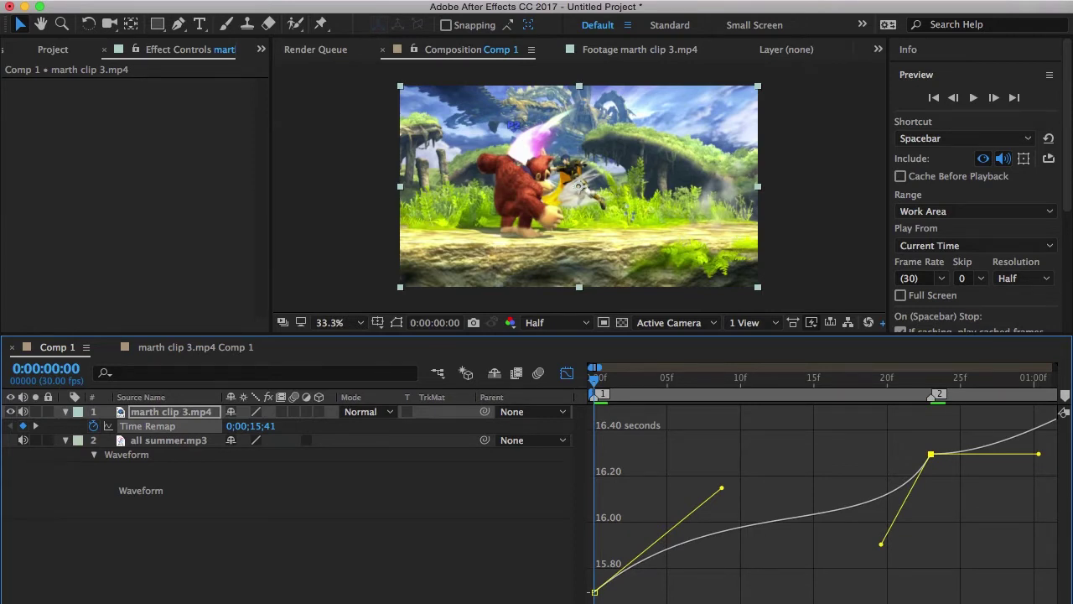
# - Try pulling marker 2's incoming handle nearly vertical so the Time Remap curve dips midway, and undo it
pyautogui.moveTo(881, 543); pyautogui.dragTo(925, 596)
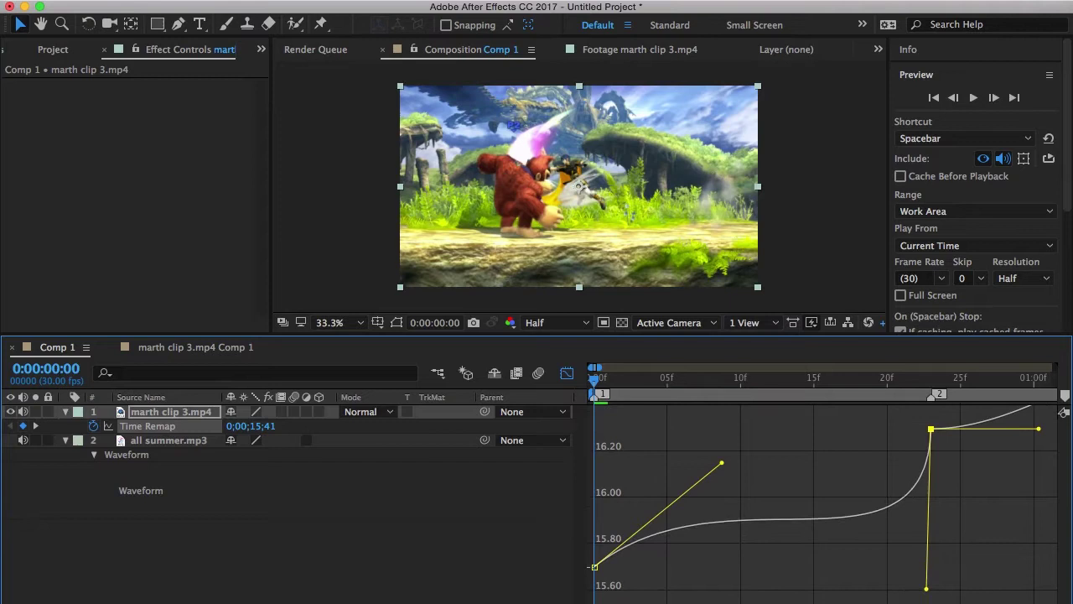
pyautogui.moveTo(926, 592)
pyautogui.mouseDown()
pyautogui.moveTo(881, 544)
pyautogui.moveTo(926, 600)
pyautogui.mouseUp()
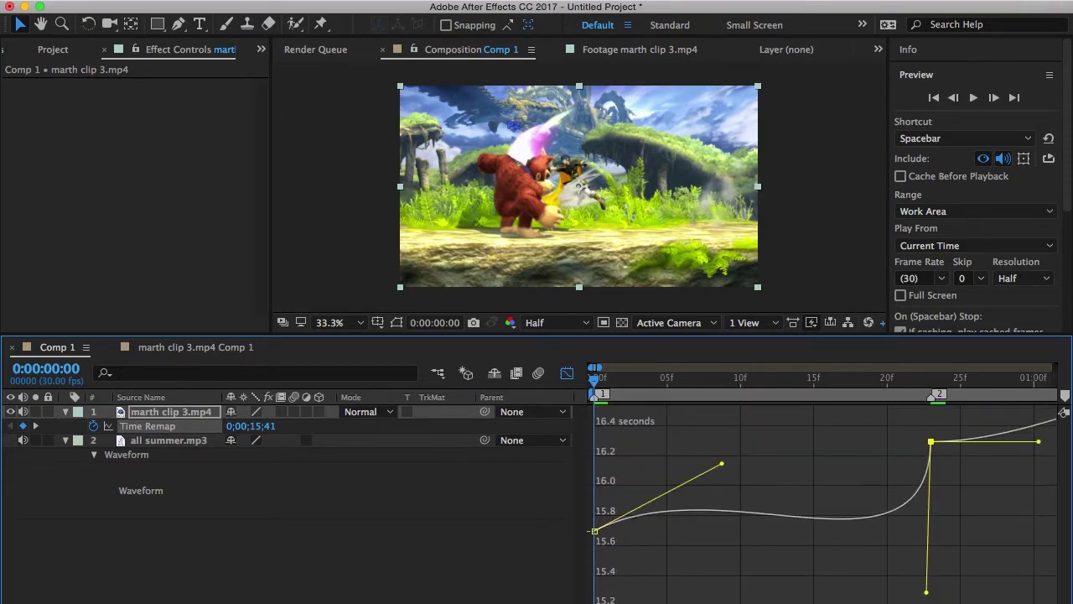
pyautogui.press('super+z')
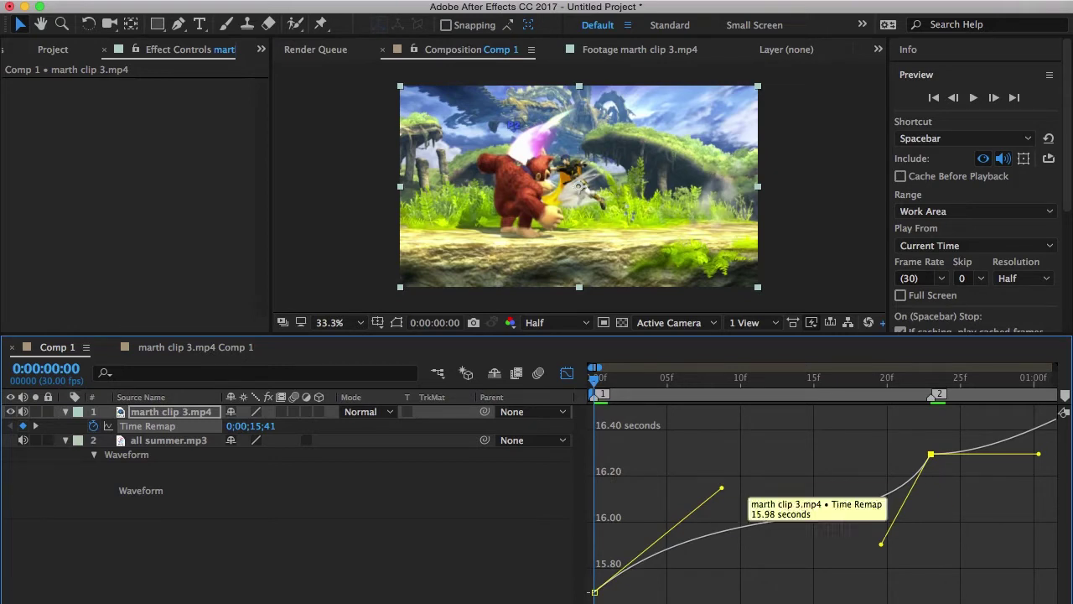
# - Preview the clip from 0:00:00:00 to judge the speed changes between markers 1 and 2
pyautogui.hscroll(5, 742, 521)
pyautogui.hscroll(-5, 742, 522)
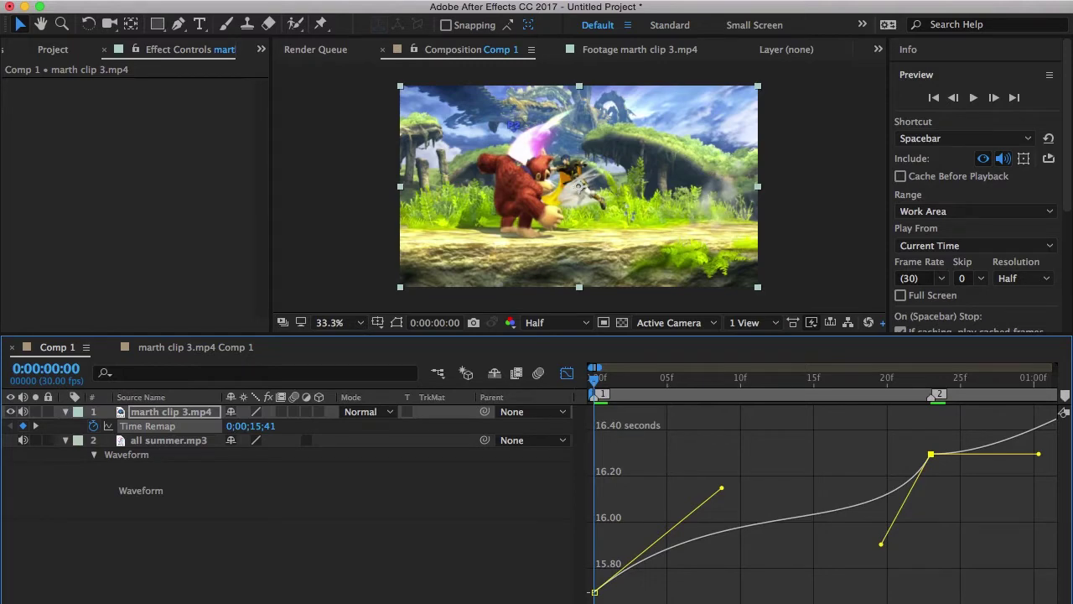
pyautogui.press('space')
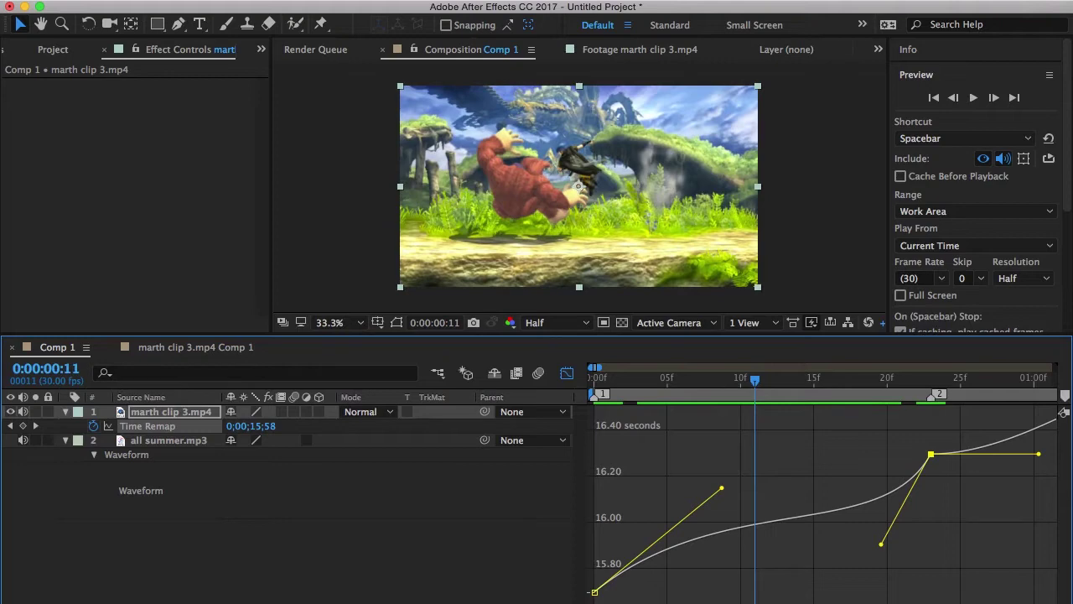
pyautogui.moveTo(756, 380); pyautogui.dragTo(594, 380)
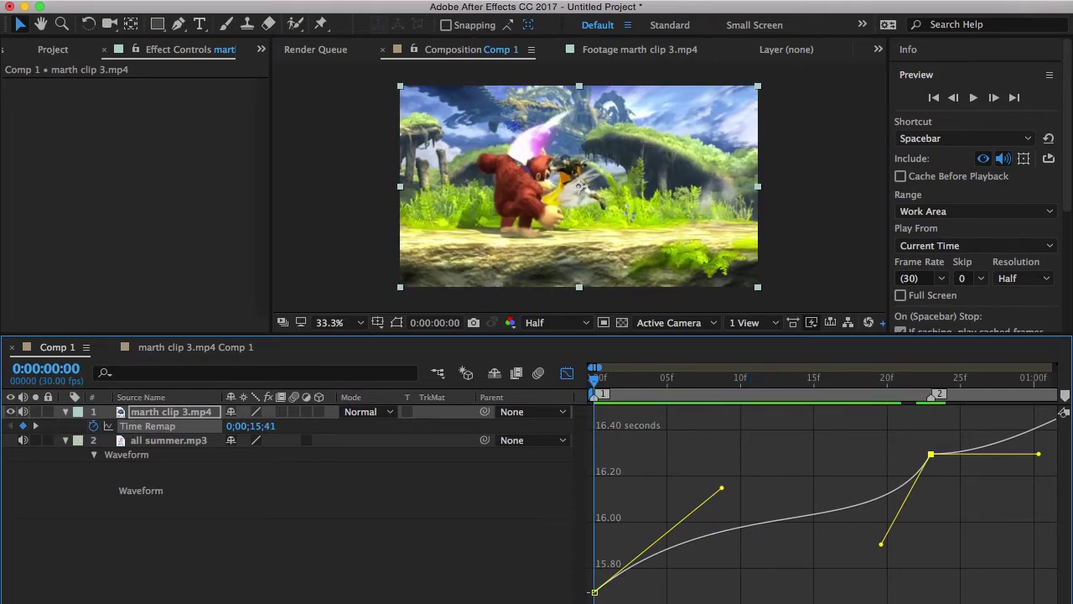
pyautogui.press('space')
pyautogui.press('space')
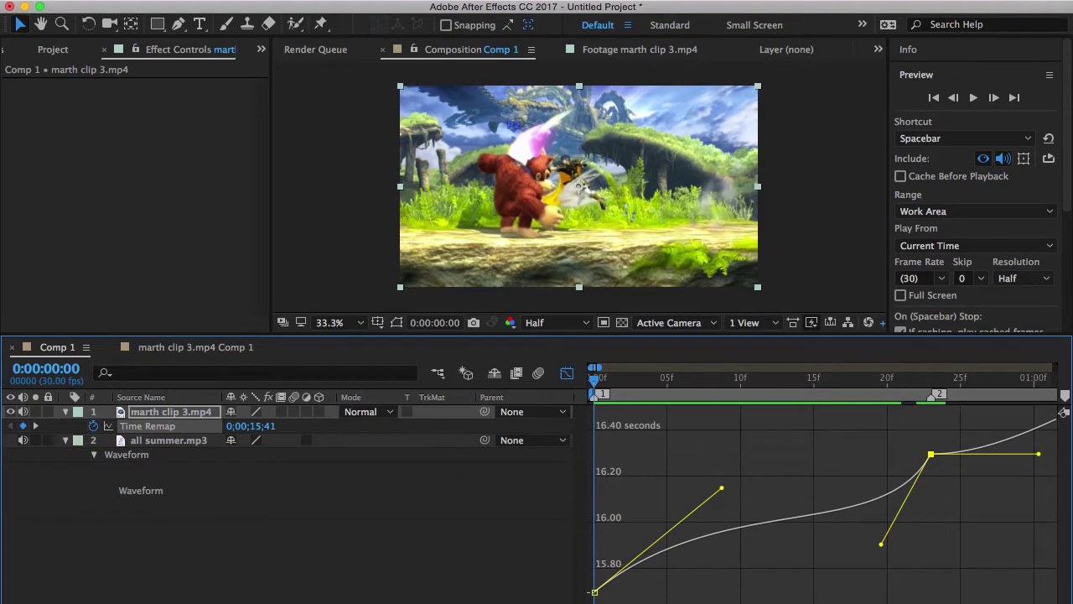
pyautogui.press('space')
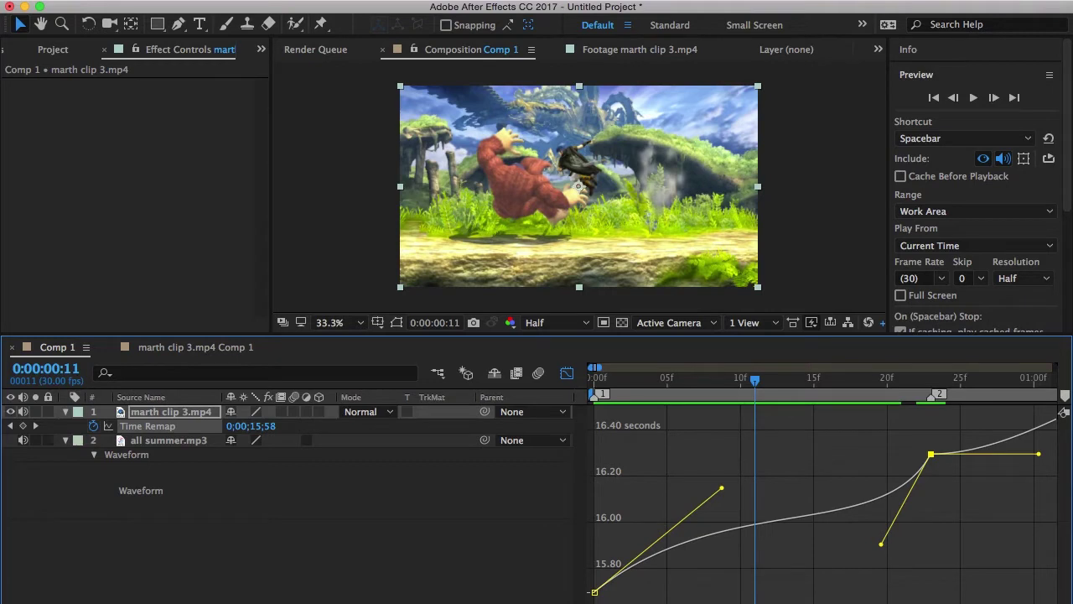
# - Steepen the Time Remap curve into marker 2 with its incoming handle, keeping the curve rising throughout between markers 1 and 2
pyautogui.moveTo(881, 544); pyautogui.dragTo(926, 603)
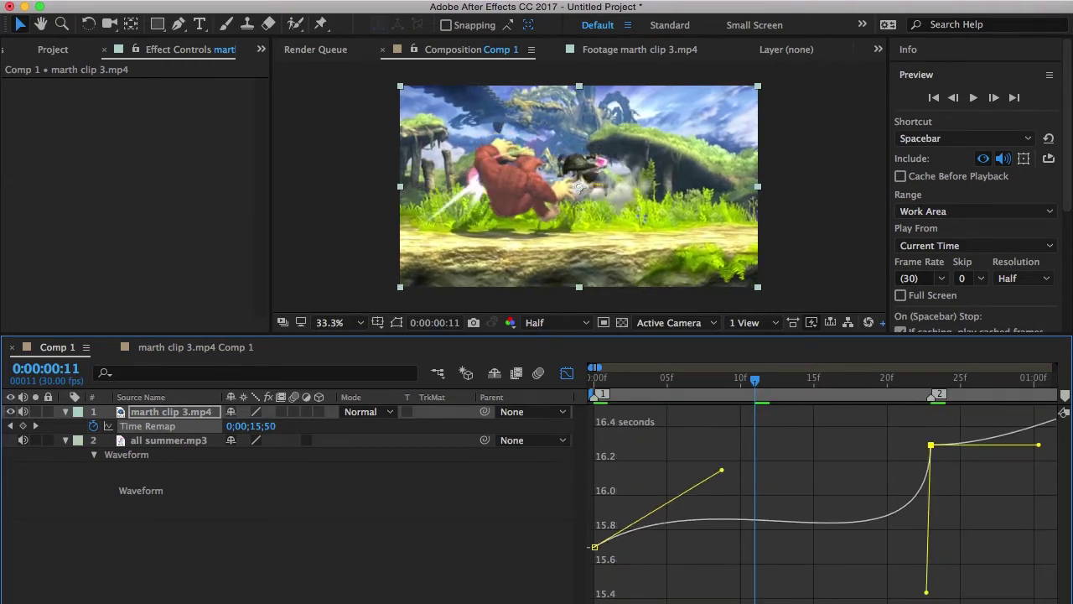
pyautogui.press('super+z')
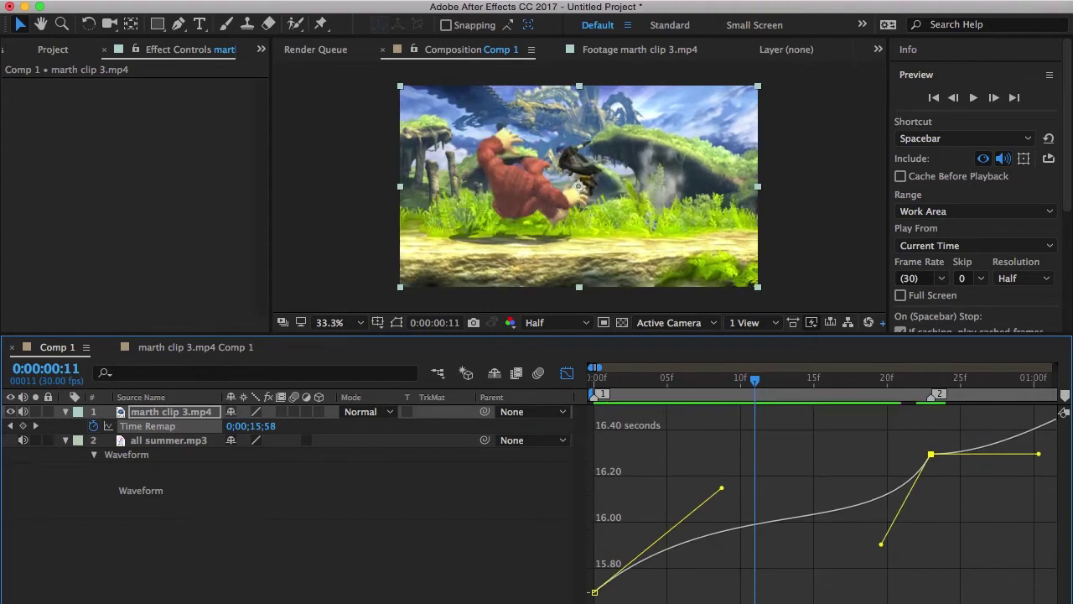
pyautogui.moveTo(880, 543); pyautogui.dragTo(912, 554)
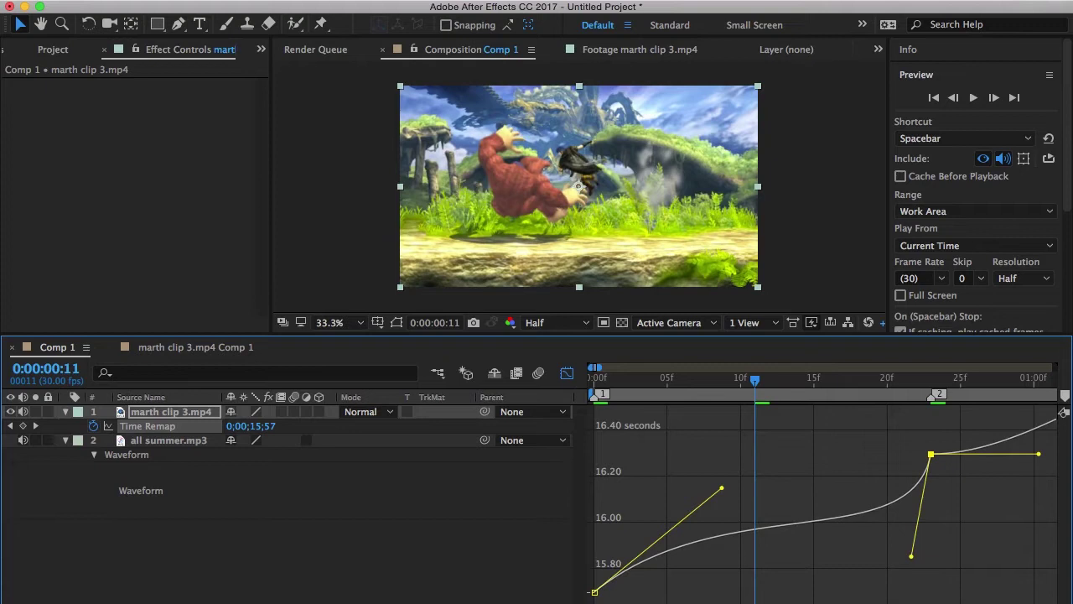
# - Steepen marker 1's outgoing Time Remap handle so the clip starts faster, and preview the result from 0:00:00:00
pyautogui.moveTo(721, 488); pyautogui.dragTo(691, 474)
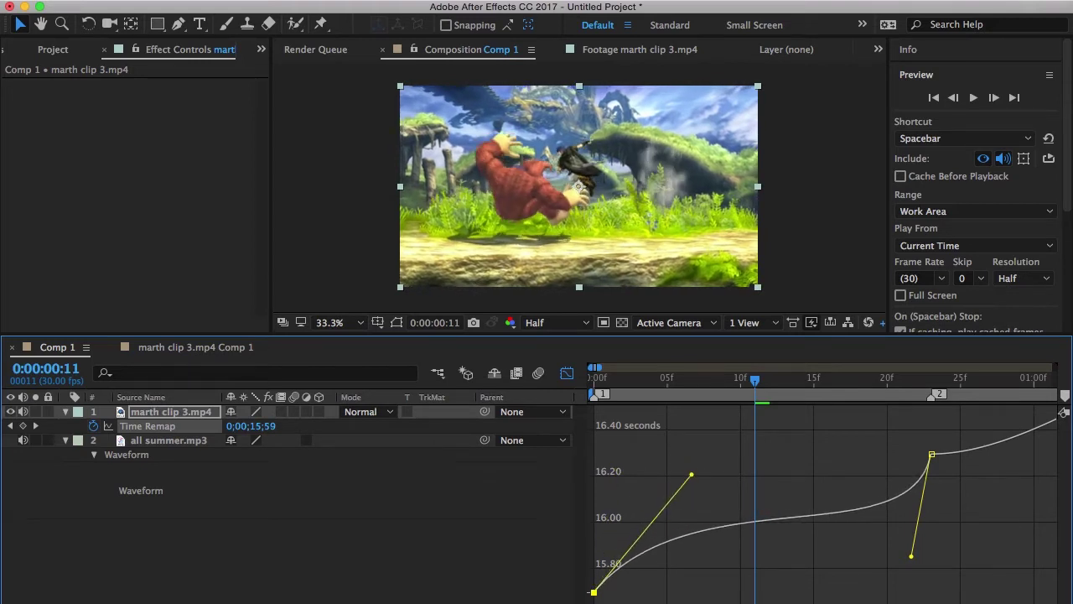
pyautogui.press('space')
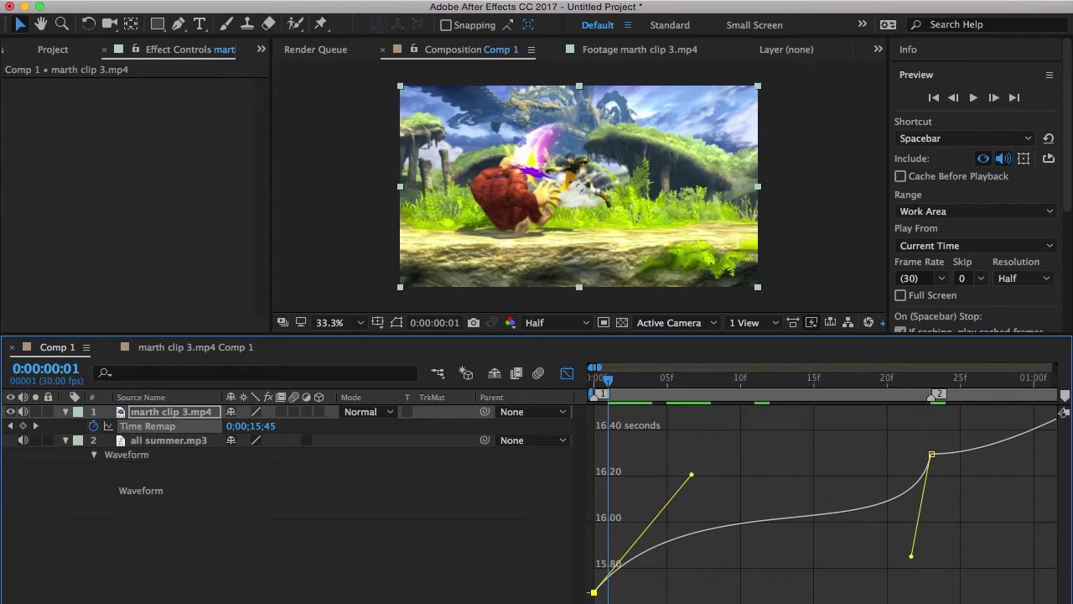
pyautogui.press('space')
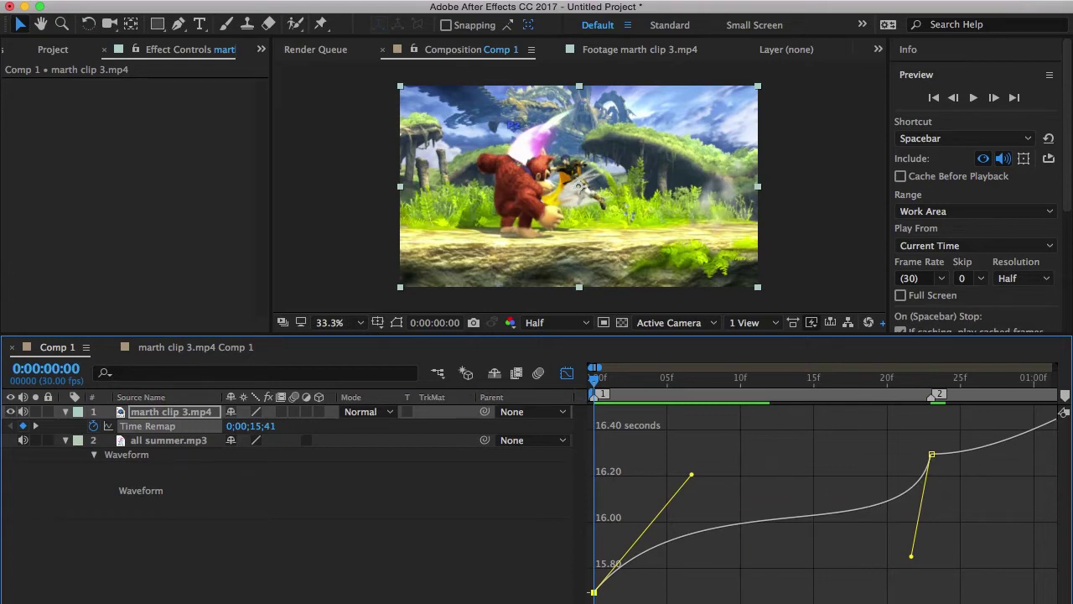
pyautogui.press('space')
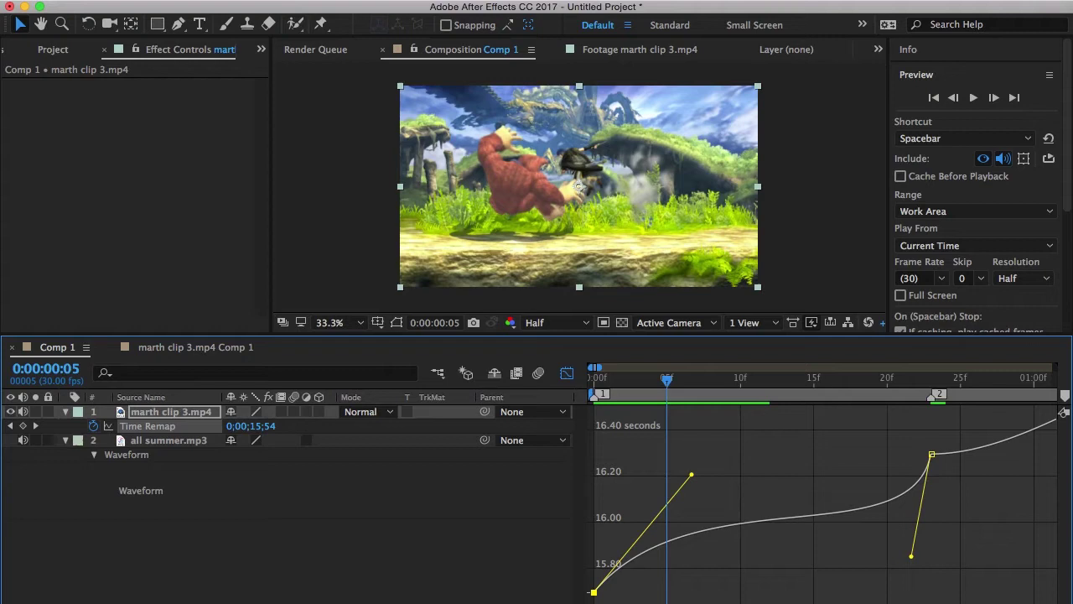
# - Try raising the outgoing handles of several selected Time Remap keyframes from marker 2 onward at once, and undo it
pyautogui.hscroll(4, 821, 503)
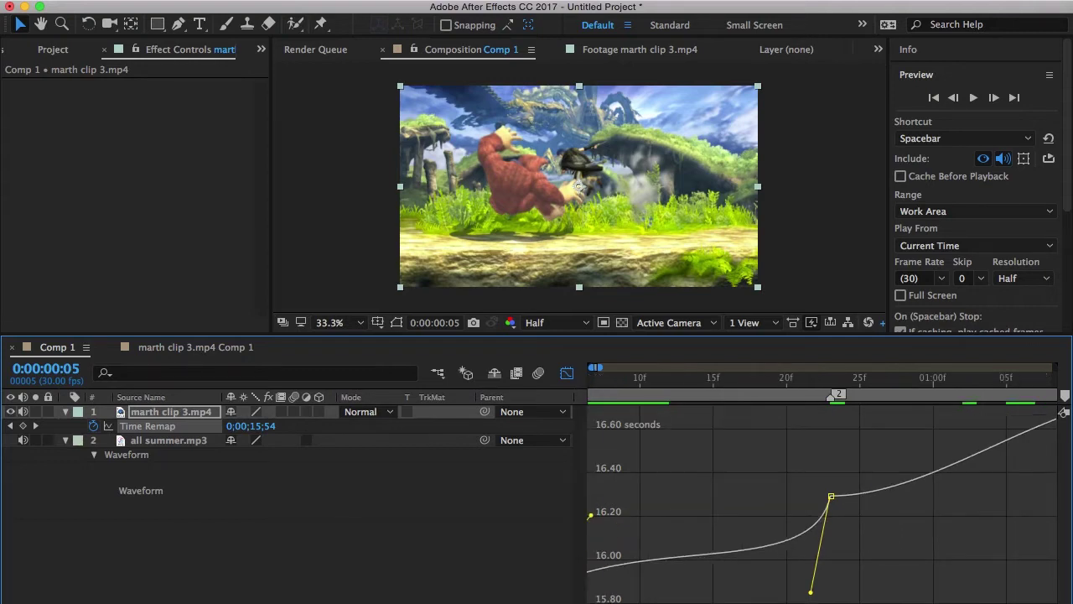
pyautogui.press('k')
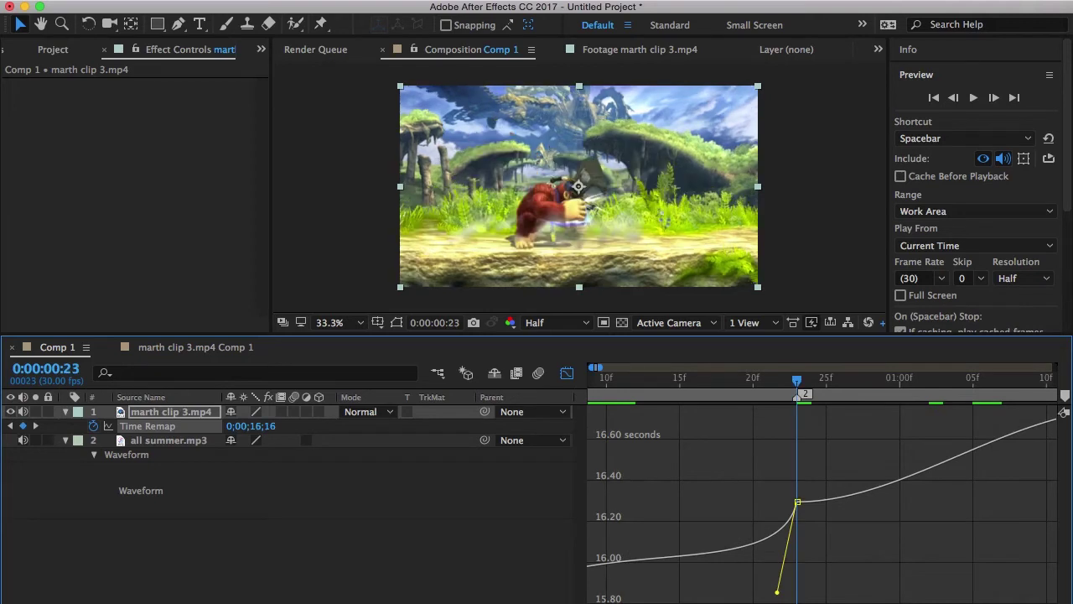
pyautogui.press(';')
pyautogui.press(';')
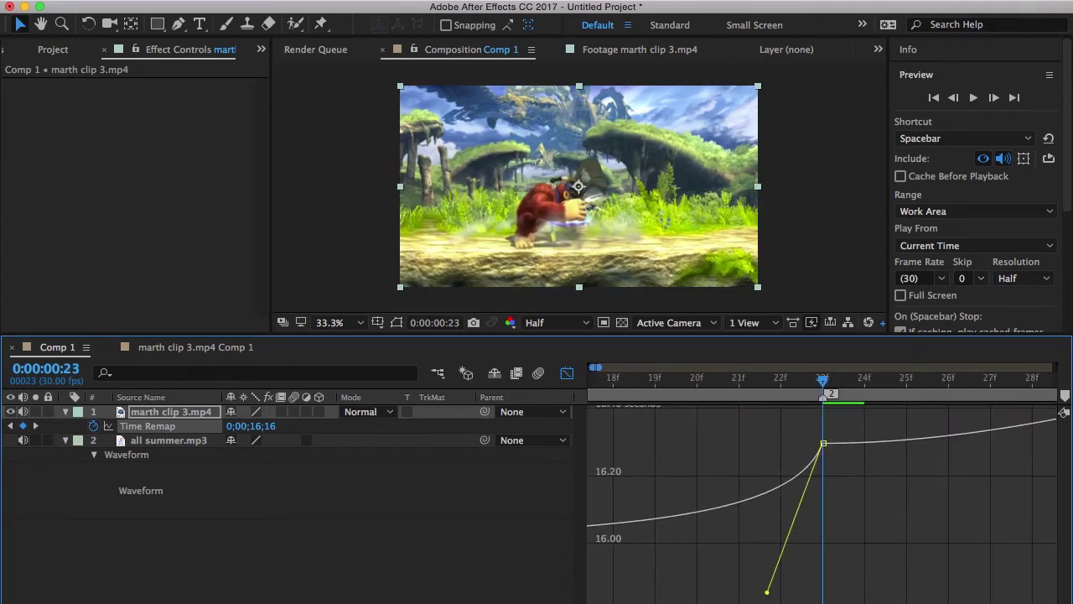
pyautogui.press('-')
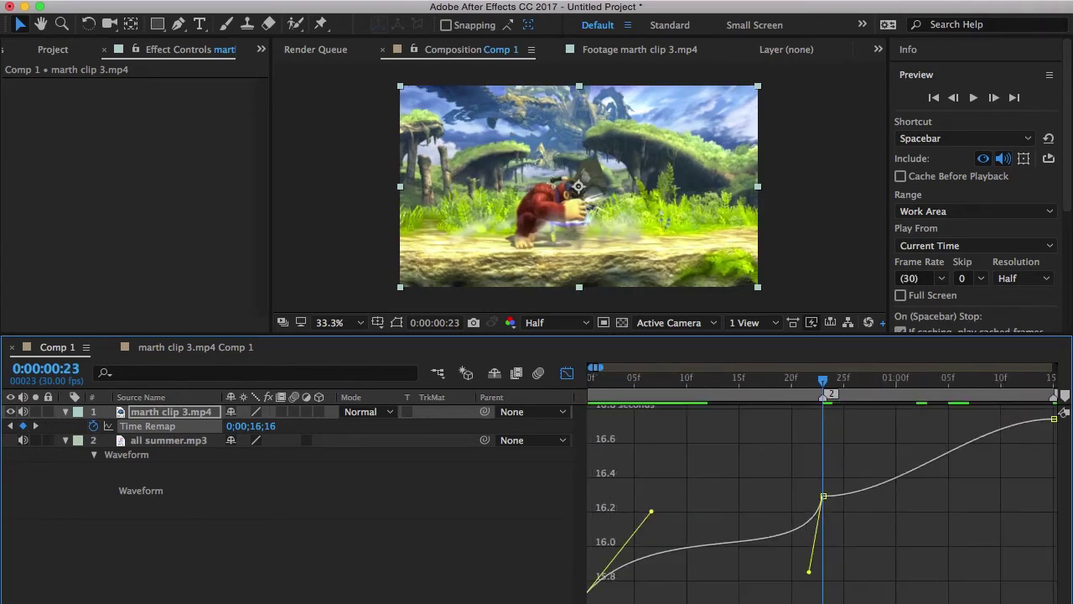
pyautogui.hscroll(5, 821, 503)
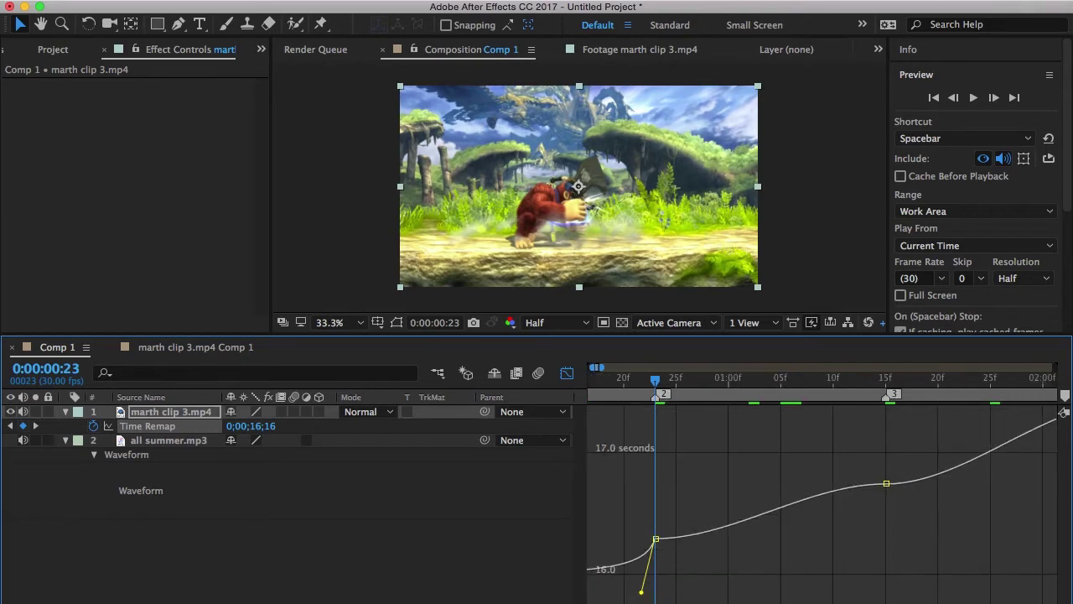
pyautogui.press('=')
pyautogui.click(745, 496)
pyautogui.press('-')
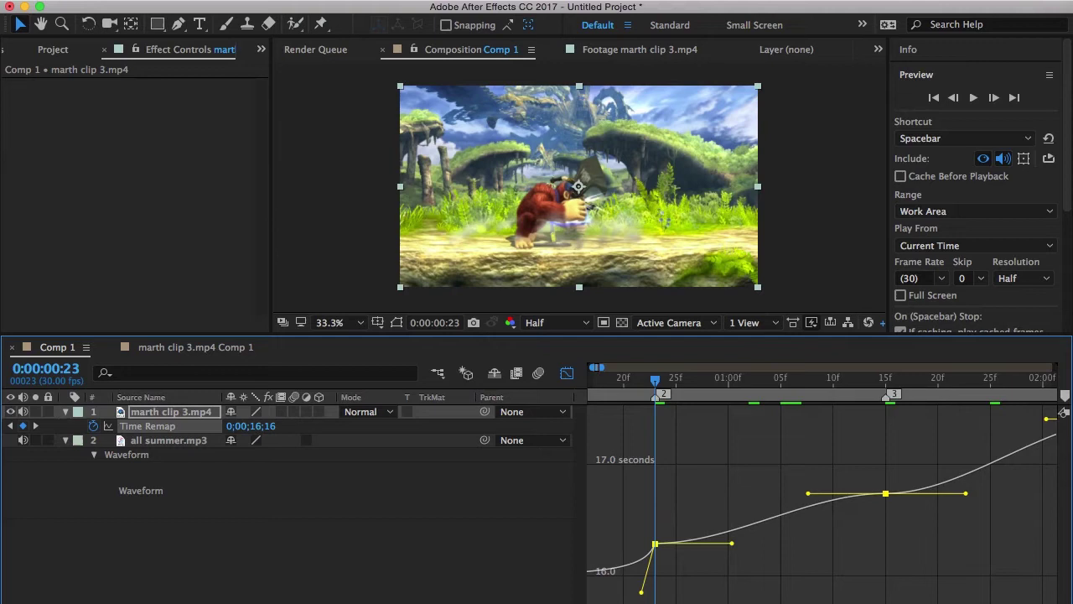
pyautogui.press('super+z')
pyautogui.press('super+z')
pyautogui.press('super+z')
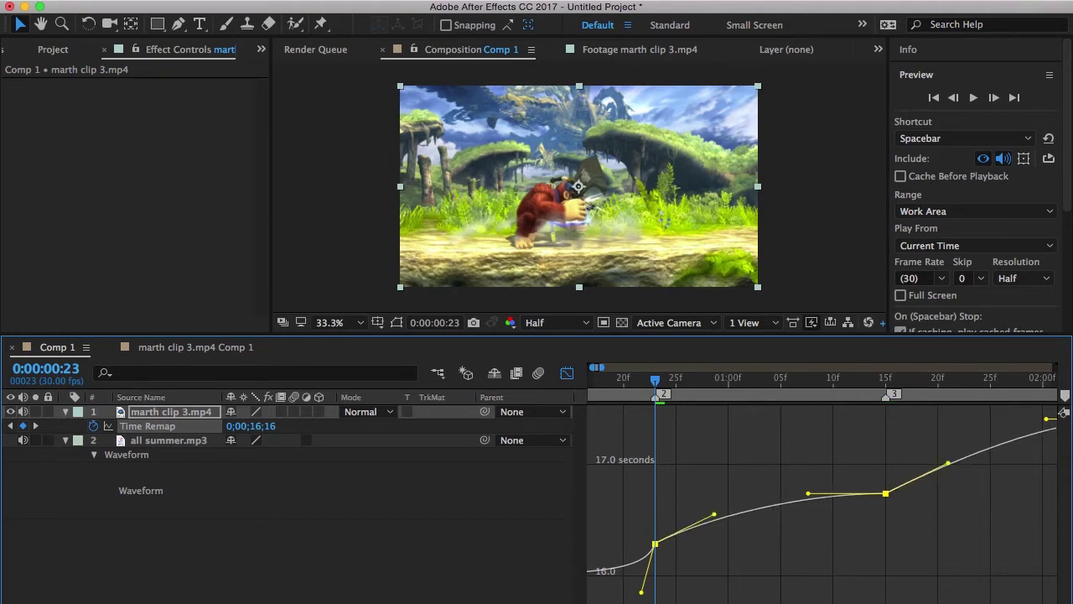
# - Raise marker 2's outgoing Time Remap handle and lower marker 3's incoming handle for a fast-slow-fast curve between them
pyautogui.click(654, 557)
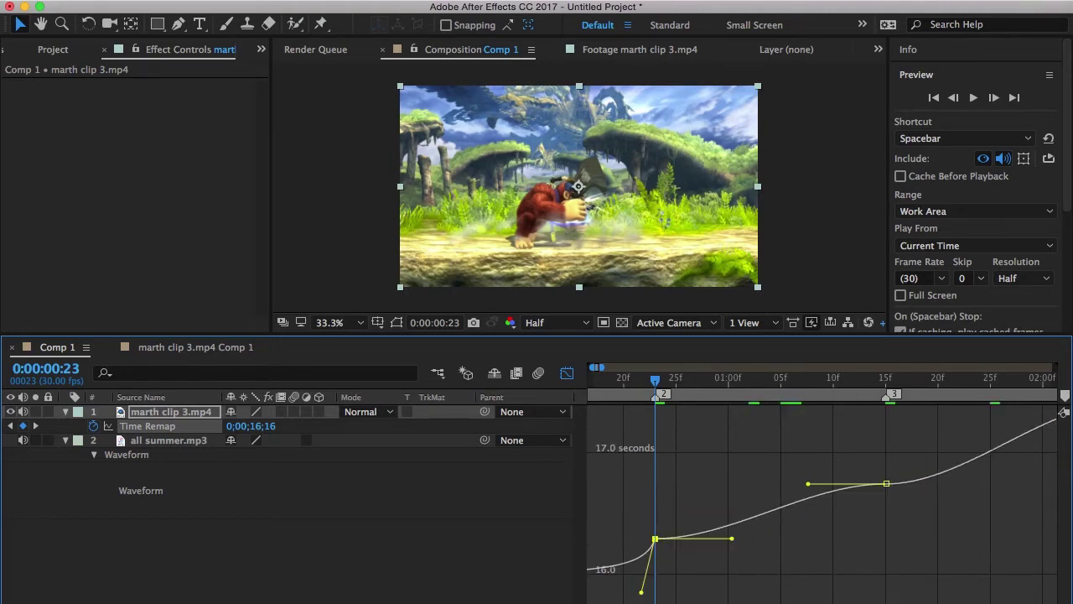
pyautogui.moveTo(732, 538); pyautogui.dragTo(726, 495)
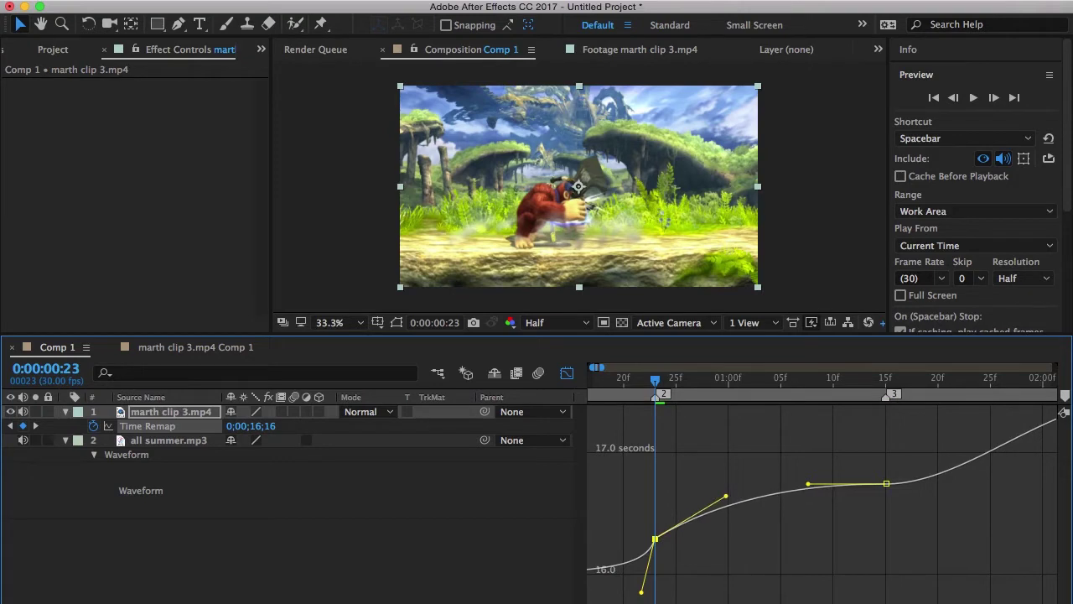
pyautogui.click(886, 483)
pyautogui.moveTo(808, 504); pyautogui.dragTo(874, 457)
# - Shape the curve between markers 3 and 4 by raising marker 3's outgoing handle and pulling marker 4's incoming handle nearly vertical
pyautogui.hscroll(3, 882, 535)
pyautogui.hscroll(8, 874, 456)
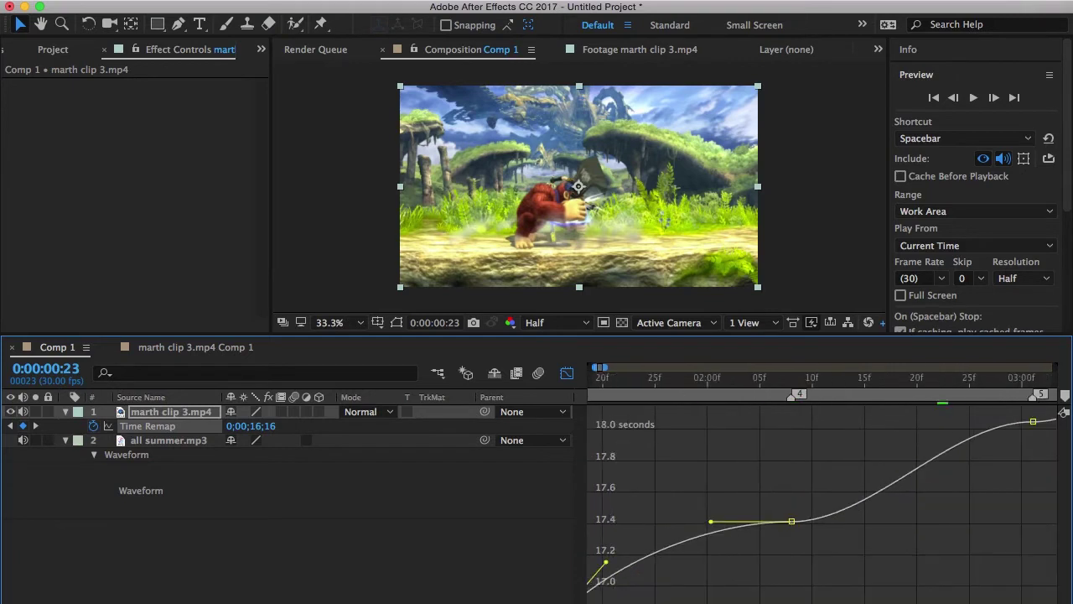
pyautogui.click(792, 521)
pyautogui.moveTo(711, 521); pyautogui.dragTo(789, 579)
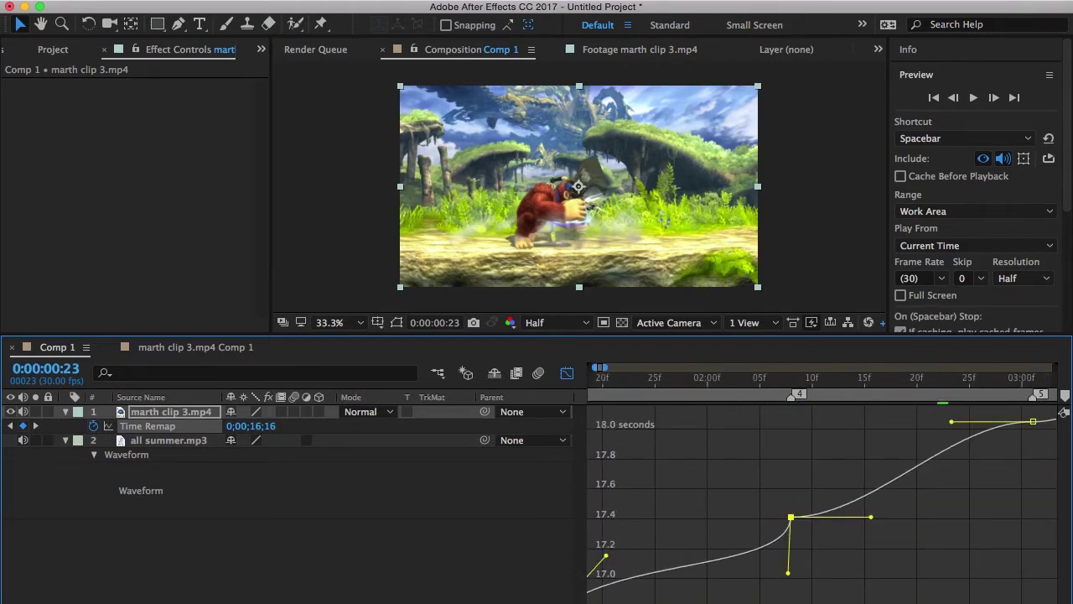
# - Raise marker 4's outgoing handle and lower marker 5's incoming handle to give that section the same fast-slow-fast curve
pyautogui.hscroll(2, 789, 580)
pyautogui.hscroll(2, 822, 503)
pyautogui.moveTo(769, 543); pyautogui.dragTo(756, 487)
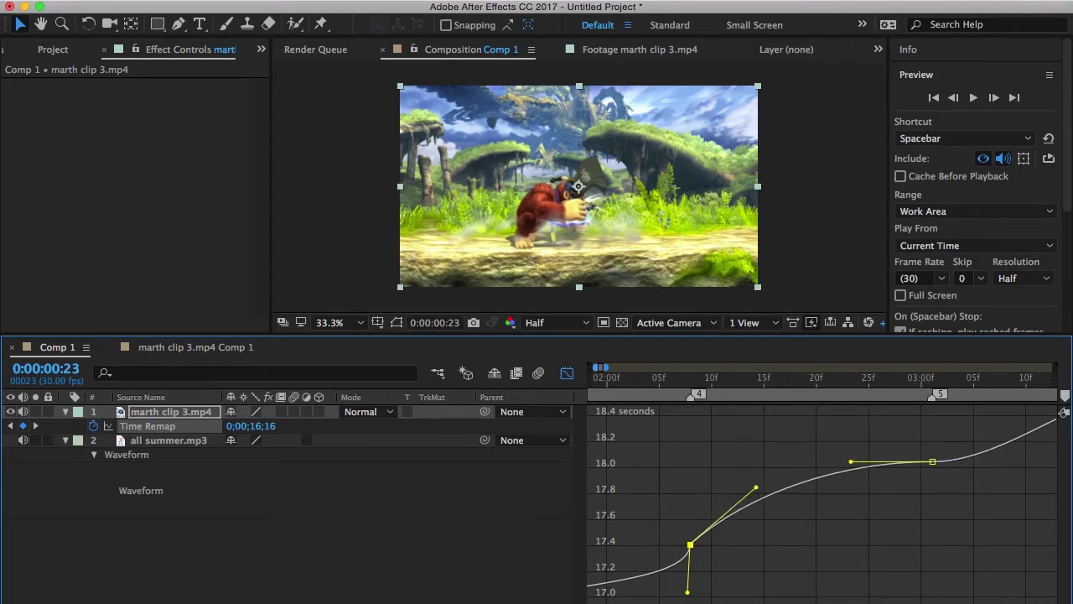
pyautogui.click(932, 461)
pyautogui.moveTo(851, 461); pyautogui.dragTo(923, 521)
# - Bend the Time Remap curve between markers 5 and 6 by raising marker 5's outgoing handle and lowering marker 6's incoming handle
pyautogui.hscroll(6, 923, 520)
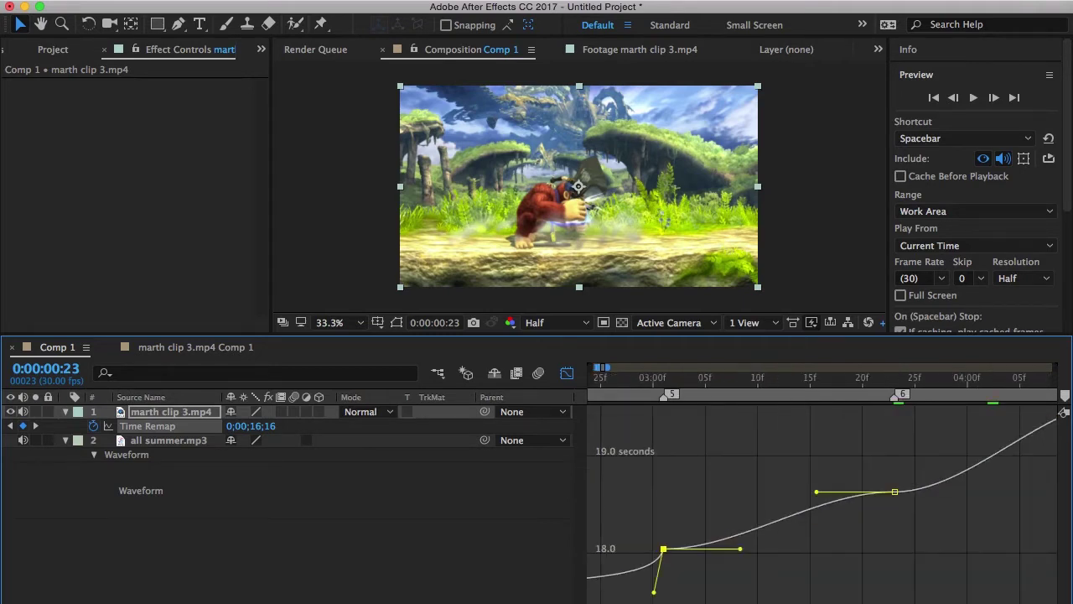
pyautogui.moveTo(741, 548); pyautogui.dragTo(746, 506)
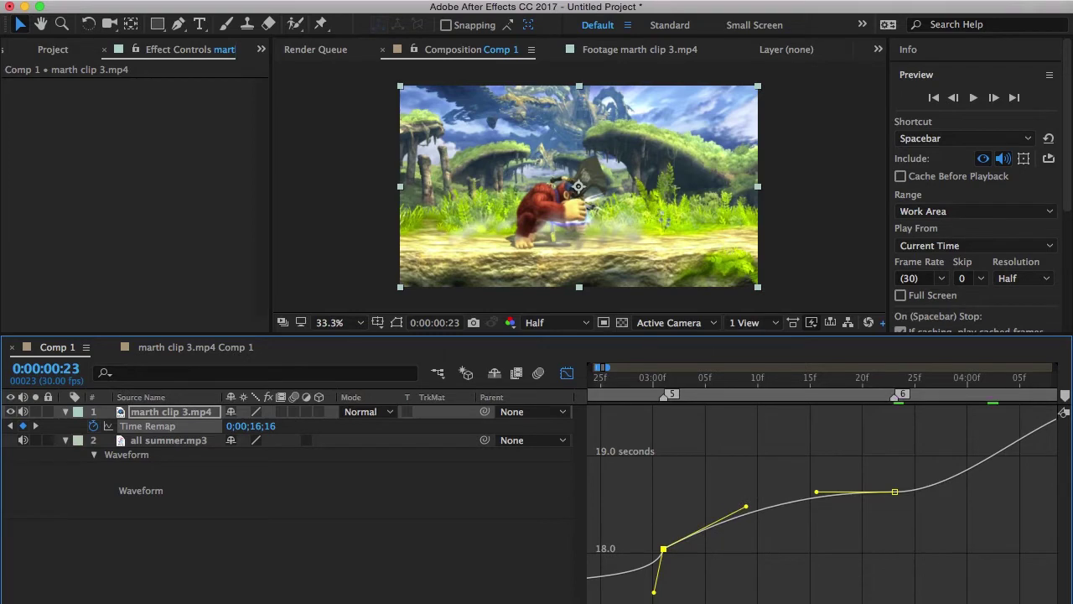
pyautogui.moveTo(816, 491); pyautogui.dragTo(890, 533)
# - Raise marker 6's outgoing handle and lower marker 7's incoming handle for a fast-slow-fast curve between them
pyautogui.hscroll(4, 890, 533)
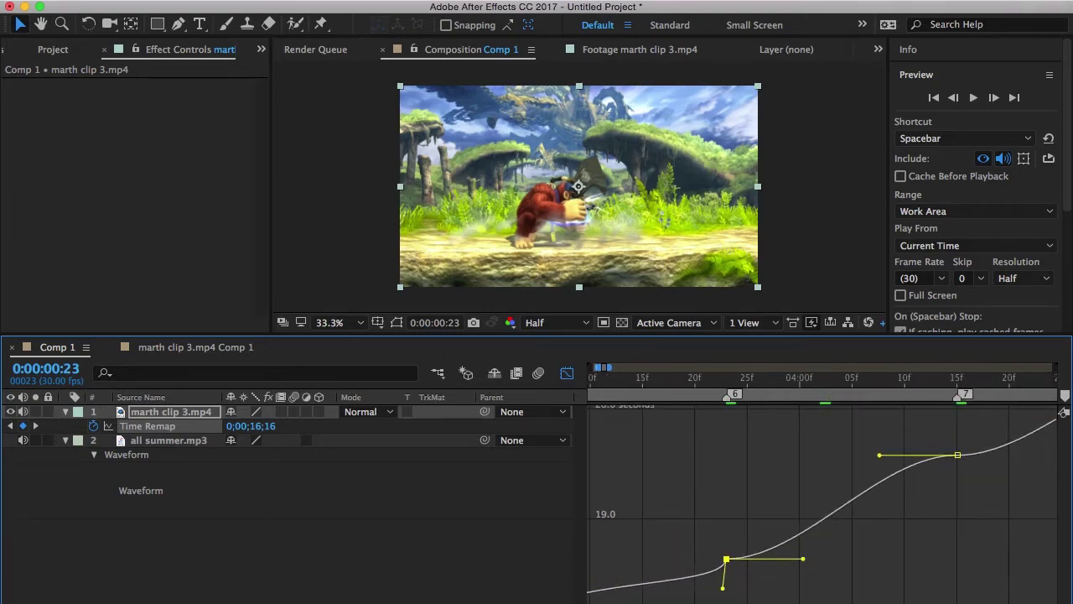
pyautogui.moveTo(803, 559); pyautogui.dragTo(813, 492)
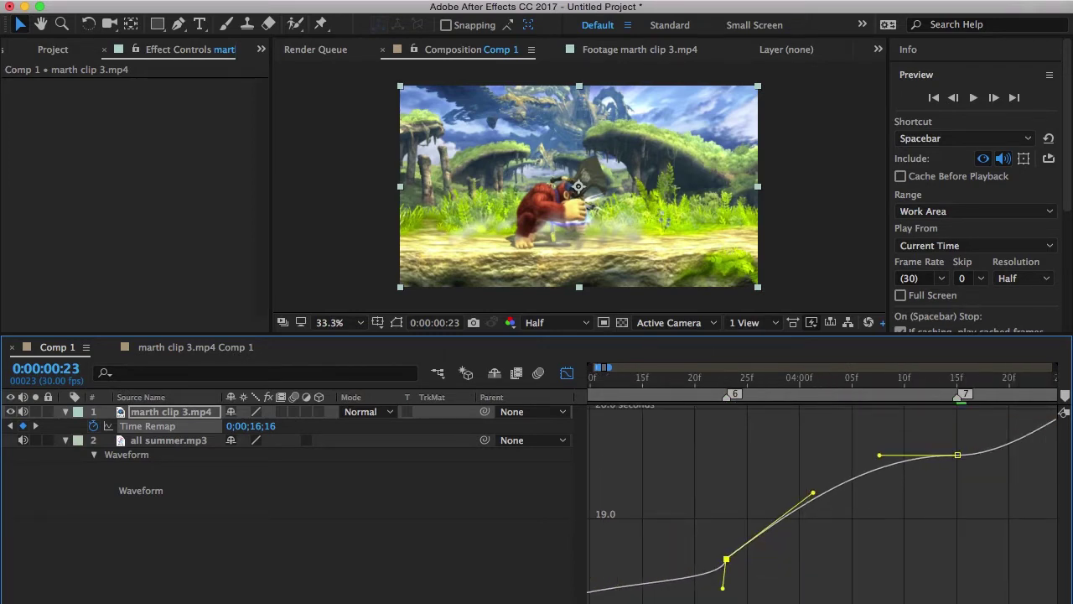
pyautogui.moveTo(880, 456); pyautogui.dragTo(943, 509)
# - Repeat the fast-slow-fast curve from marker 7 to 9, raising outgoing handles at 7 and 8 and lowering incoming handles at 8 and 9
pyautogui.hscroll(5, 943, 508)
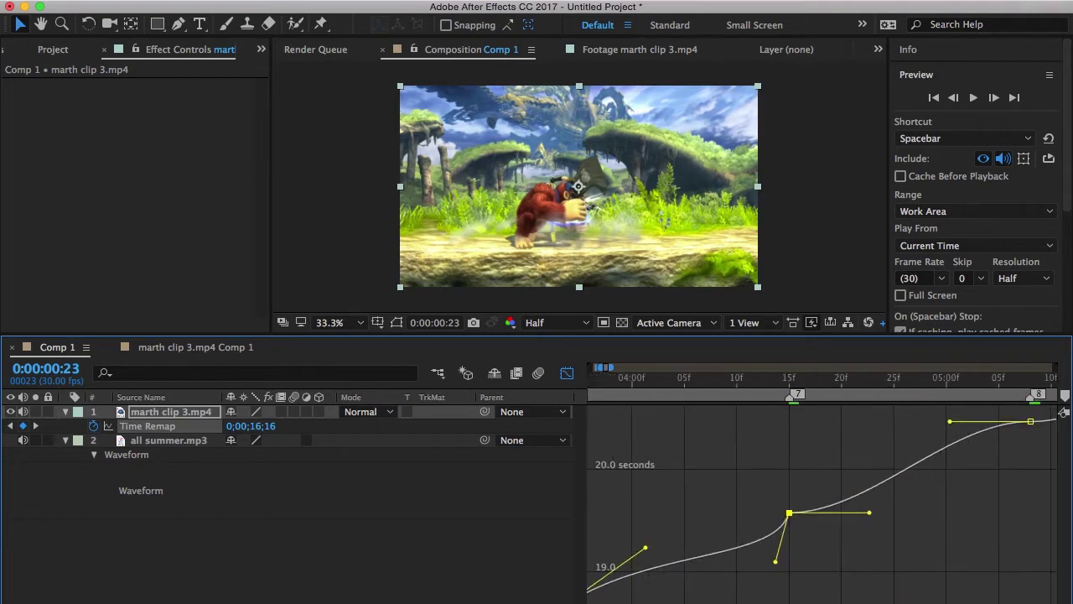
pyautogui.moveTo(869, 512); pyautogui.dragTo(954, 501)
pyautogui.hscroll(2, 885, 448)
pyautogui.hscroll(3, 954, 501)
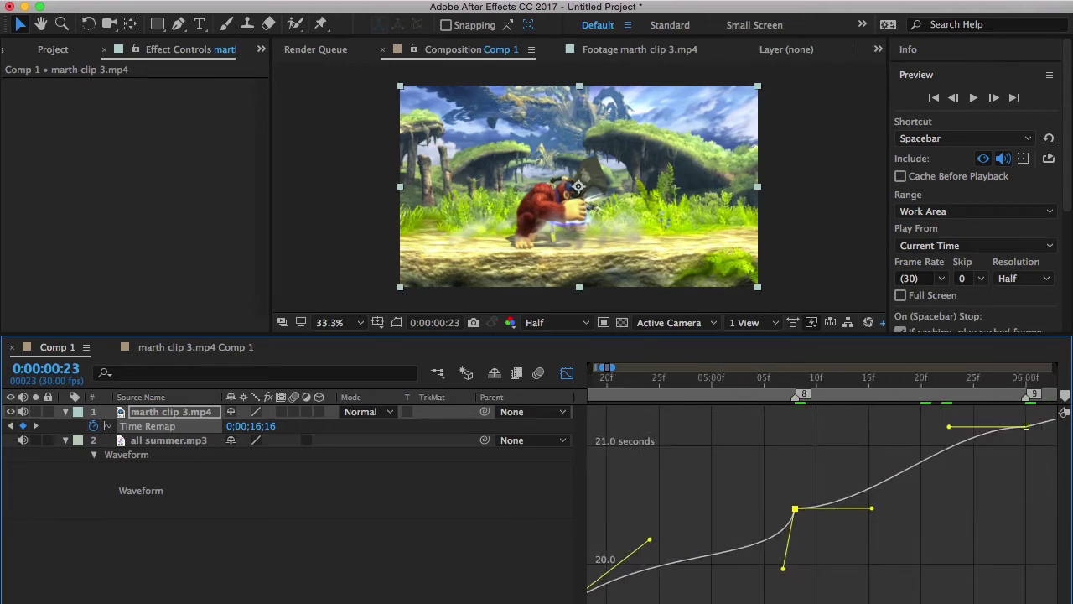
pyautogui.moveTo(872, 508); pyautogui.dragTo(951, 486)
pyautogui.hscroll(3, 903, 438)
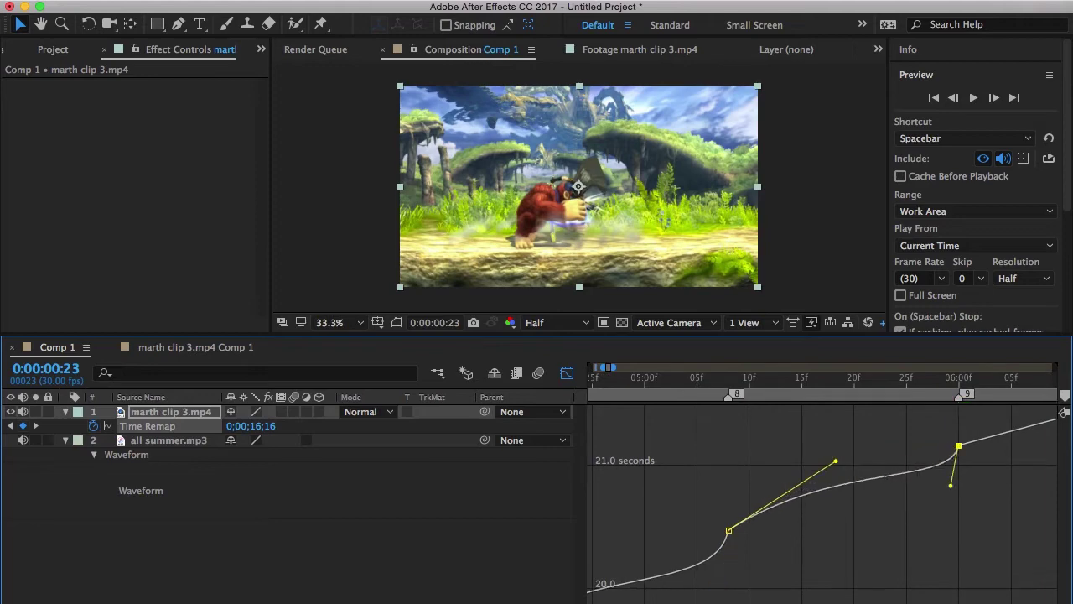
# - Leave the Graph Editor, show all ten markers in the timeline, and preview the comp from 0:00:00:00
pyautogui.click(567, 374)
pyautogui.hscroll(-10, 822, 470)
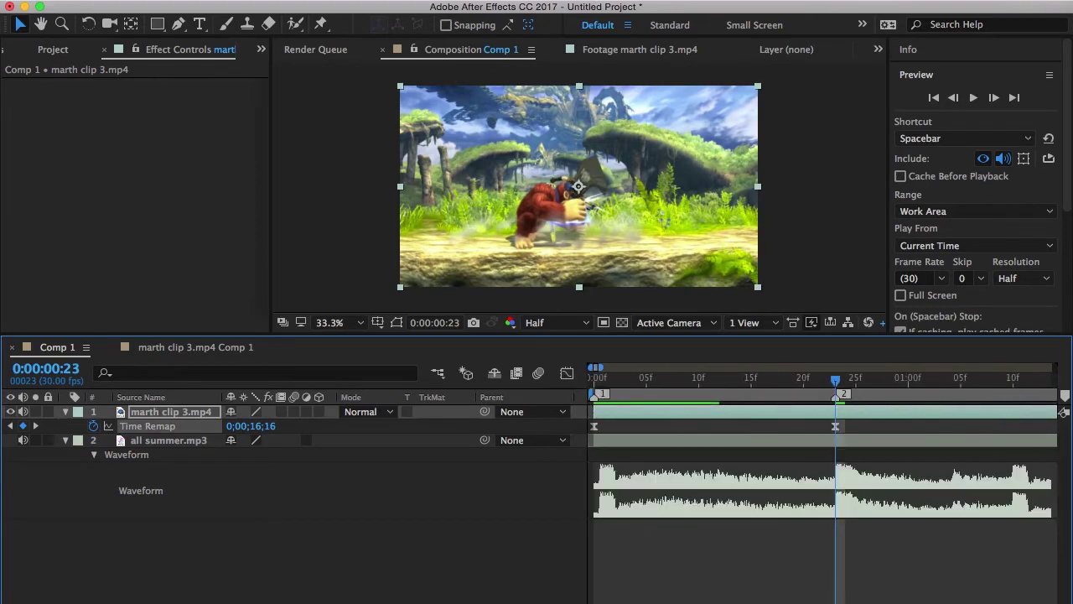
pyautogui.press('Home')
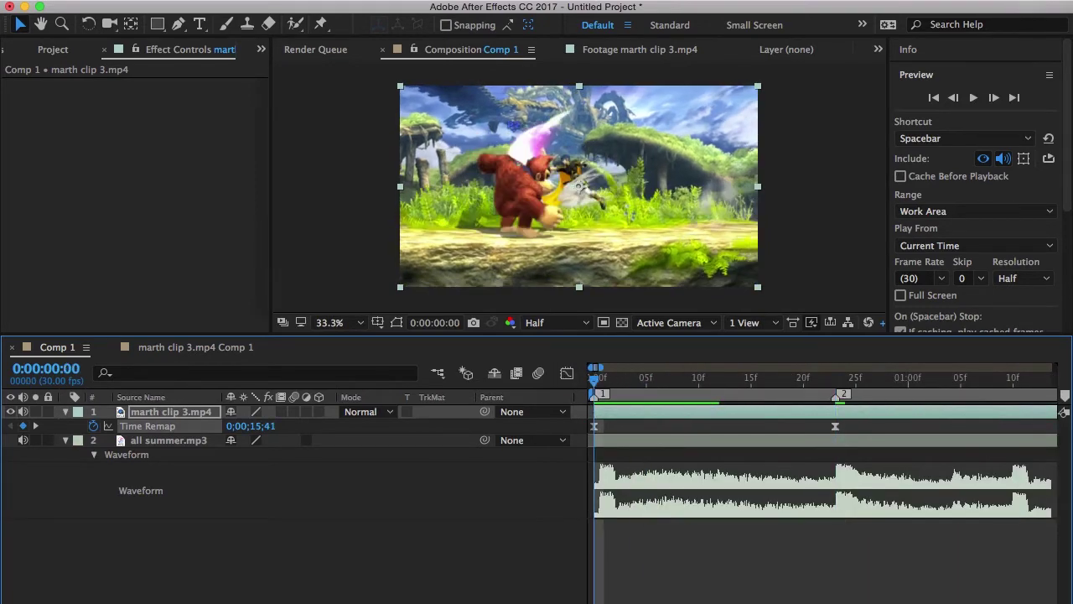
pyautogui.press('-')
pyautogui.press('-')
pyautogui.press('-')
pyautogui.press('-')
pyautogui.press('=')
pyautogui.press('=')
pyautogui.press('=')
pyautogui.press('=')
pyautogui.press('=')
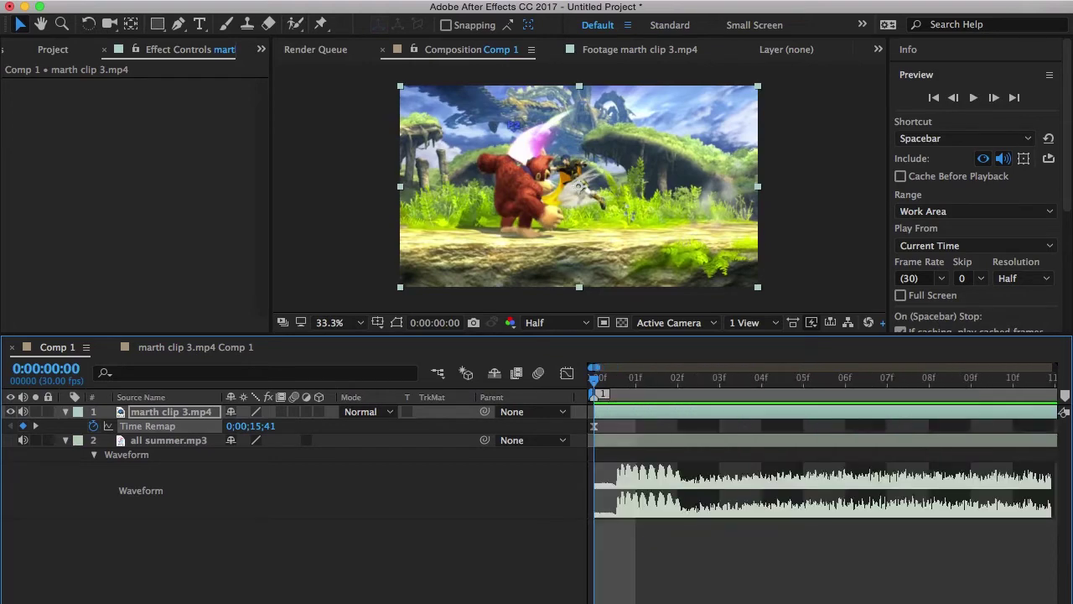
pyautogui.press('-')
pyautogui.press('-')
pyautogui.press('-')
pyautogui.press('-')
pyautogui.press('space')
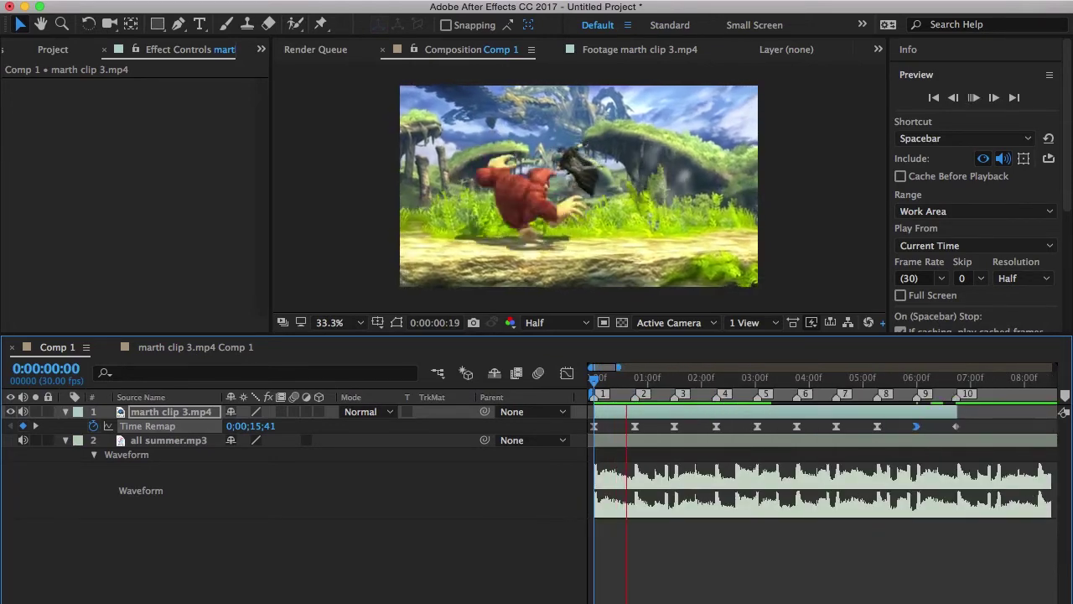
pyautogui.press('space')
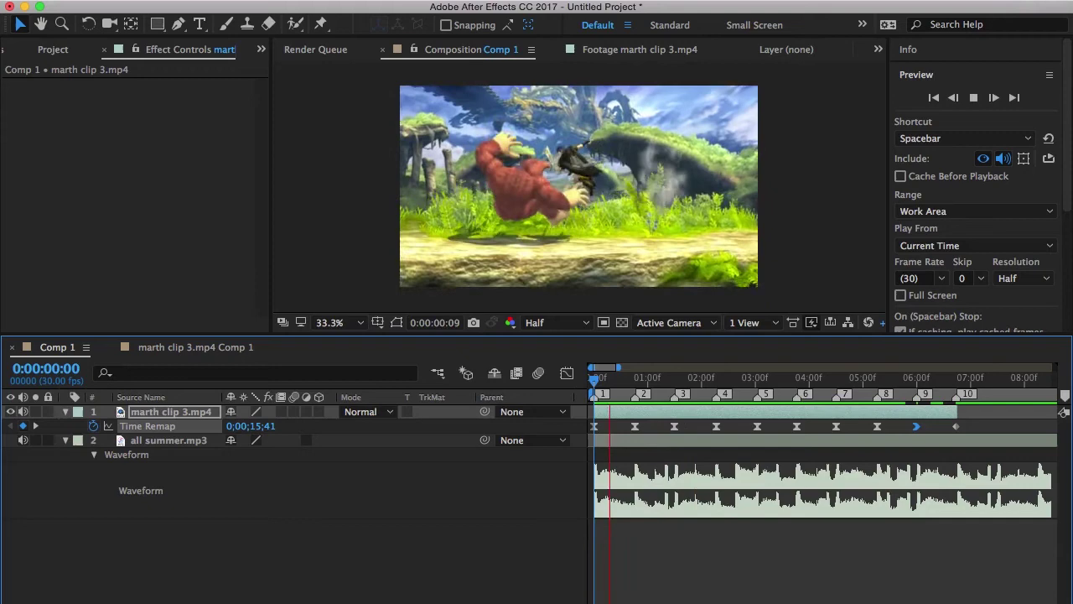
# - Mute the audio of the marth clip 3.mp4 layer and preview the remapped clip against the song from the start
pyautogui.press('space')
pyautogui.click(23, 412)
pyautogui.press('space')
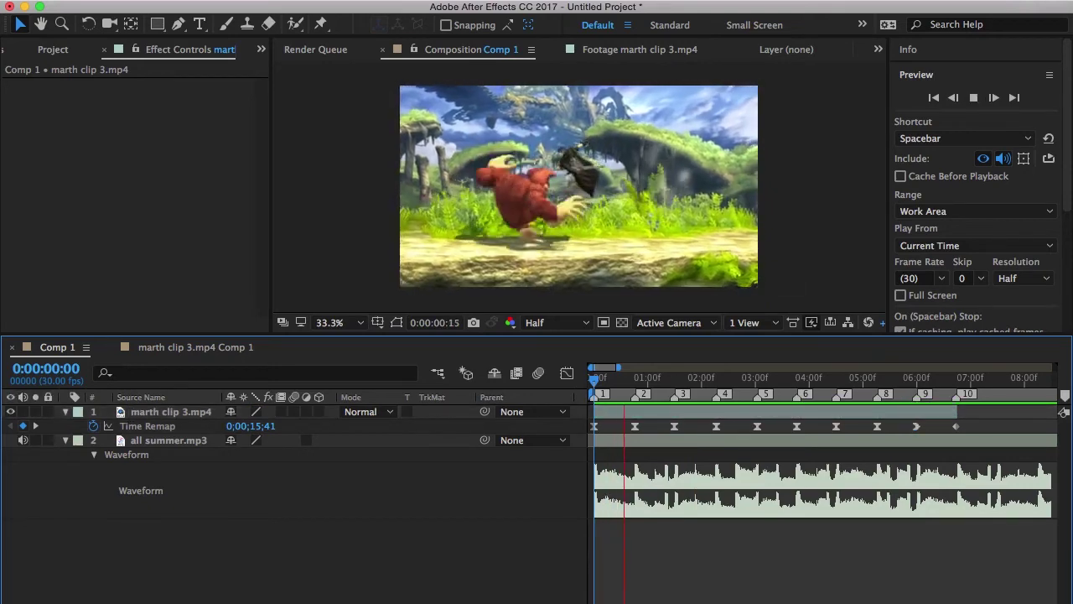
pyautogui.press('space')
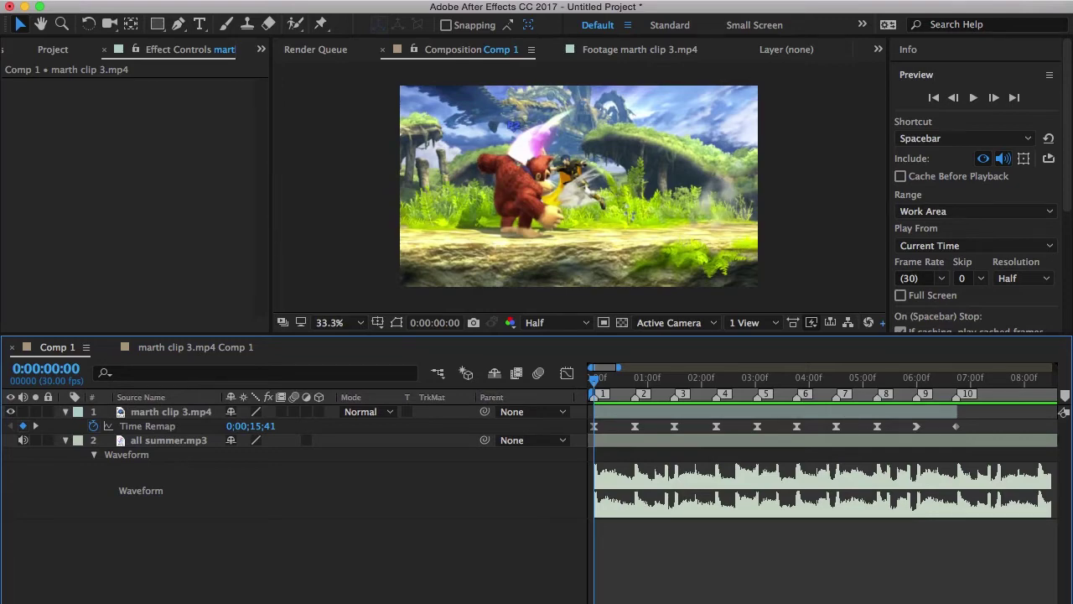
pyautogui.press('space')
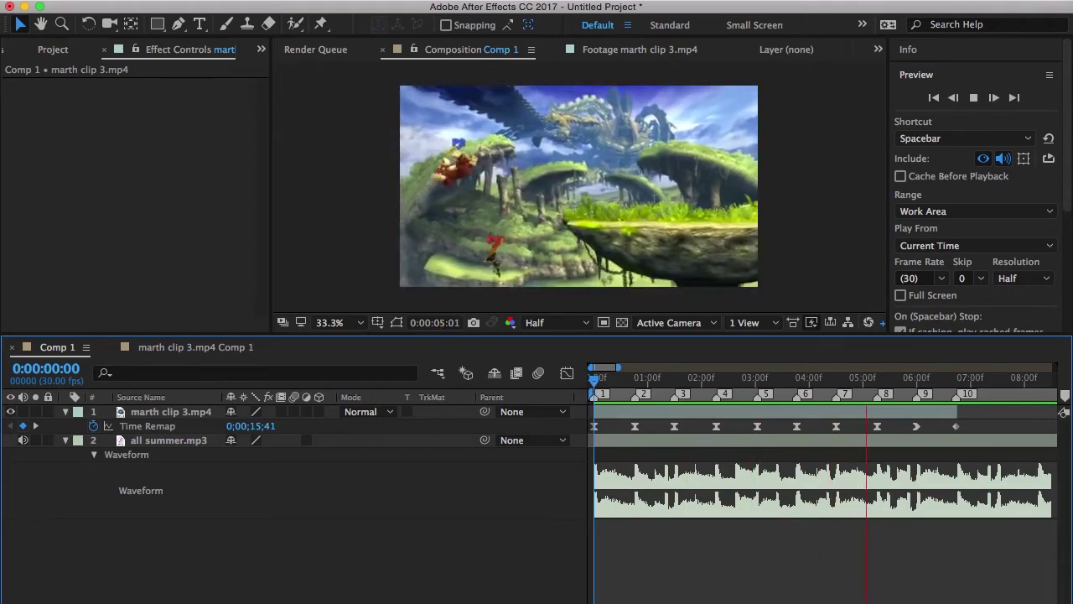
pyautogui.press('space')
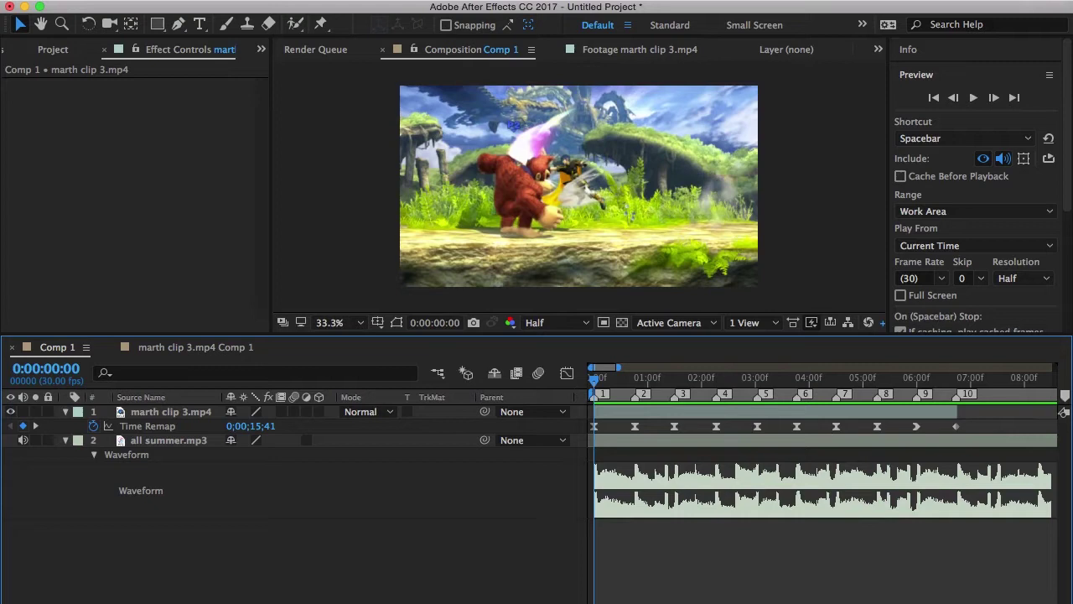
# - Go to marker 6 at 0:00:03:23 and show the Time Remap curve around its keyframe in the Graph Editor
pyautogui.moveTo(593, 380); pyautogui.dragTo(797, 380)
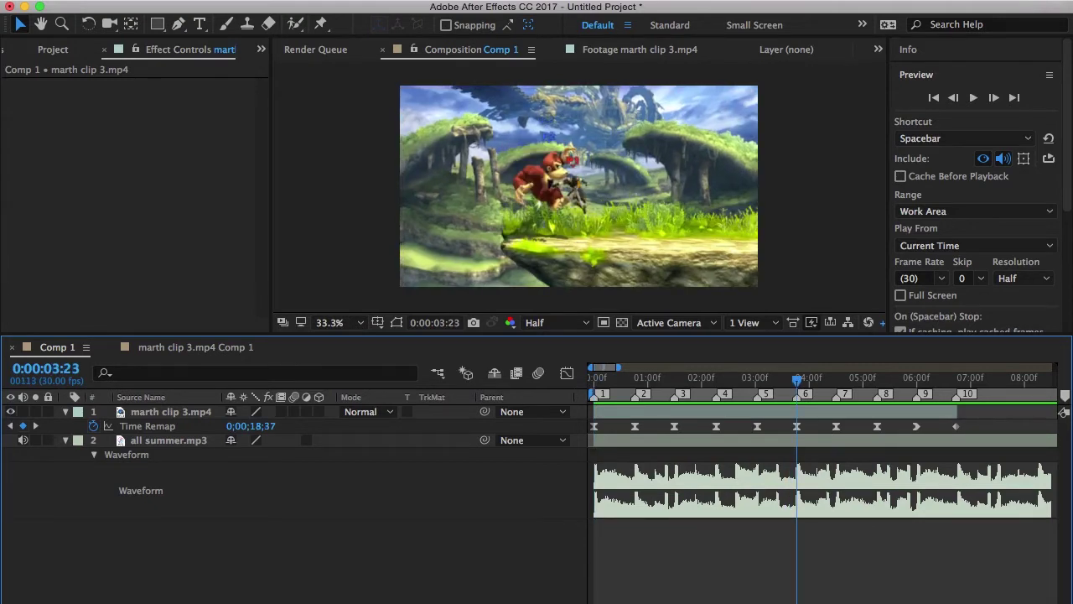
pyautogui.hotkey('shift', 'F3')
pyautogui.click(147, 426)
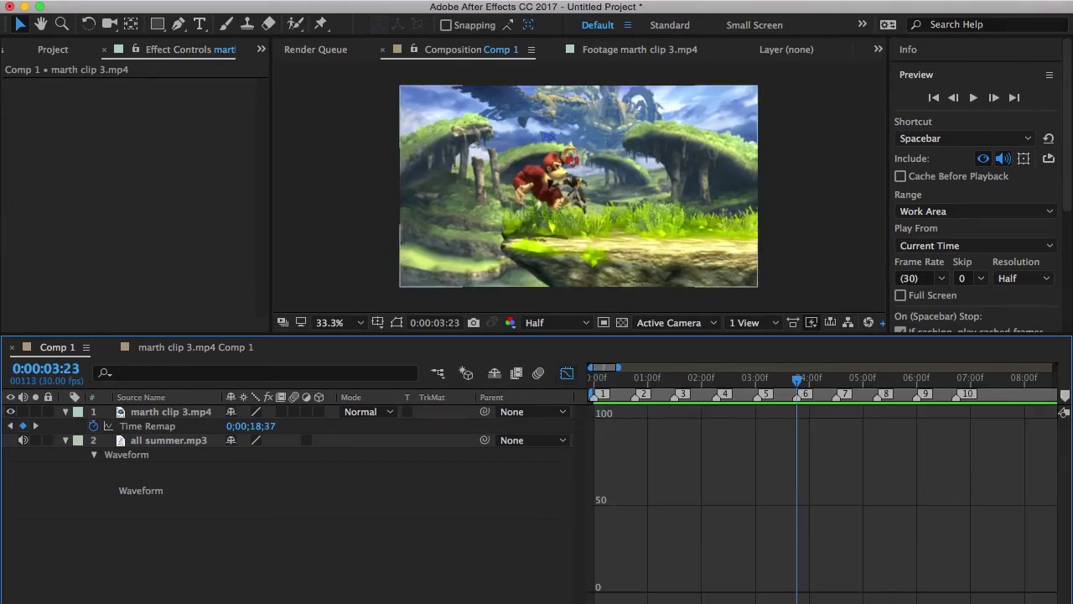
pyautogui.press(';')
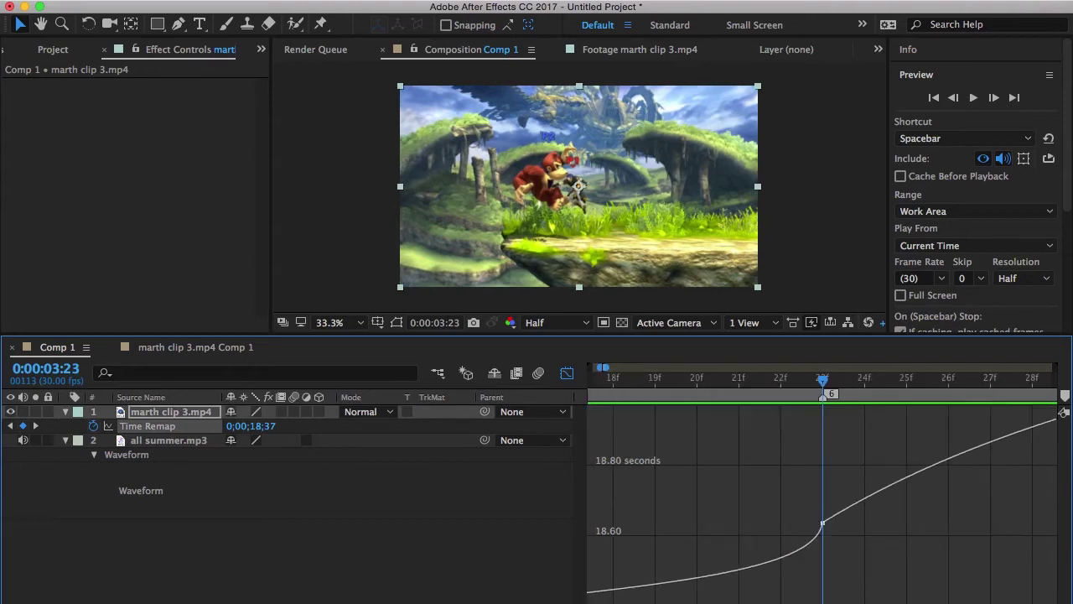
# - Pull the outgoing Time Remap handle at marker 6 higher and closer to its keyframe to steepen the curve's start toward marker 7
pyautogui.press(';')
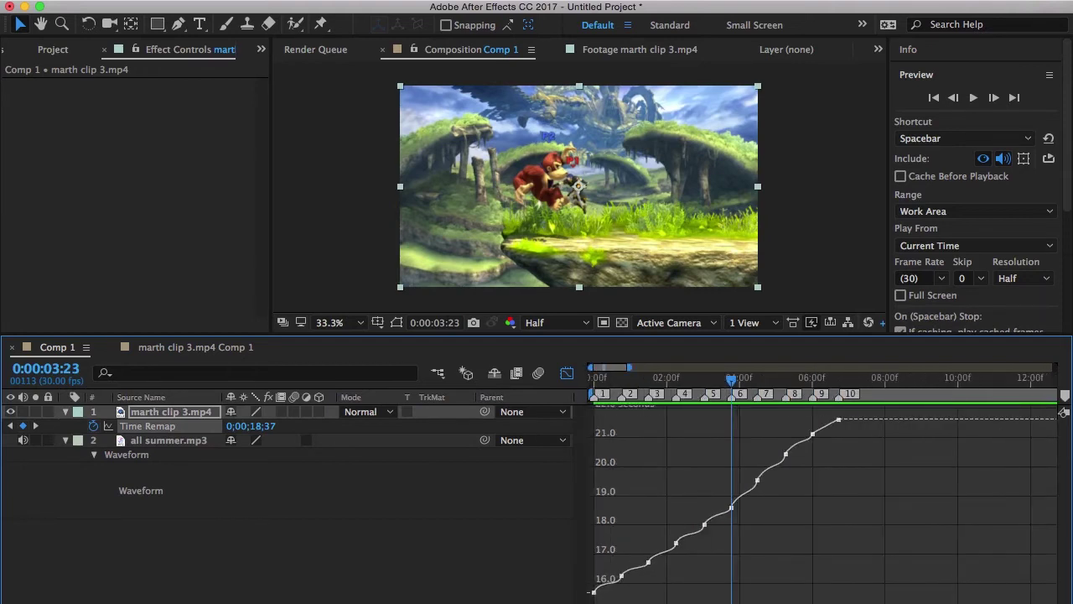
pyautogui.press(';')
pyautogui.hscroll(4, 731, 503)
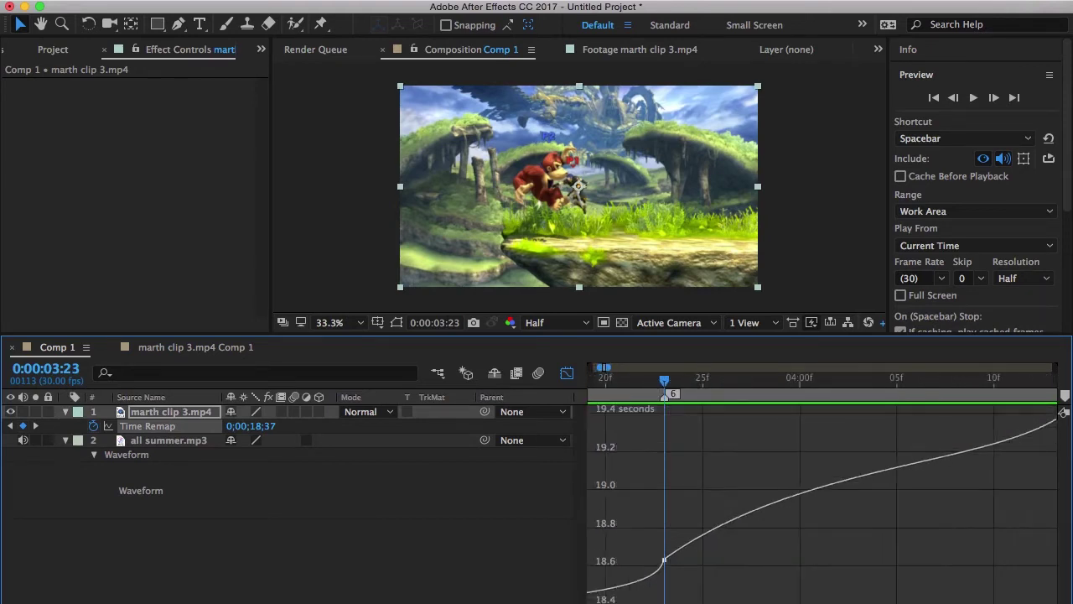
pyautogui.click(631, 553)
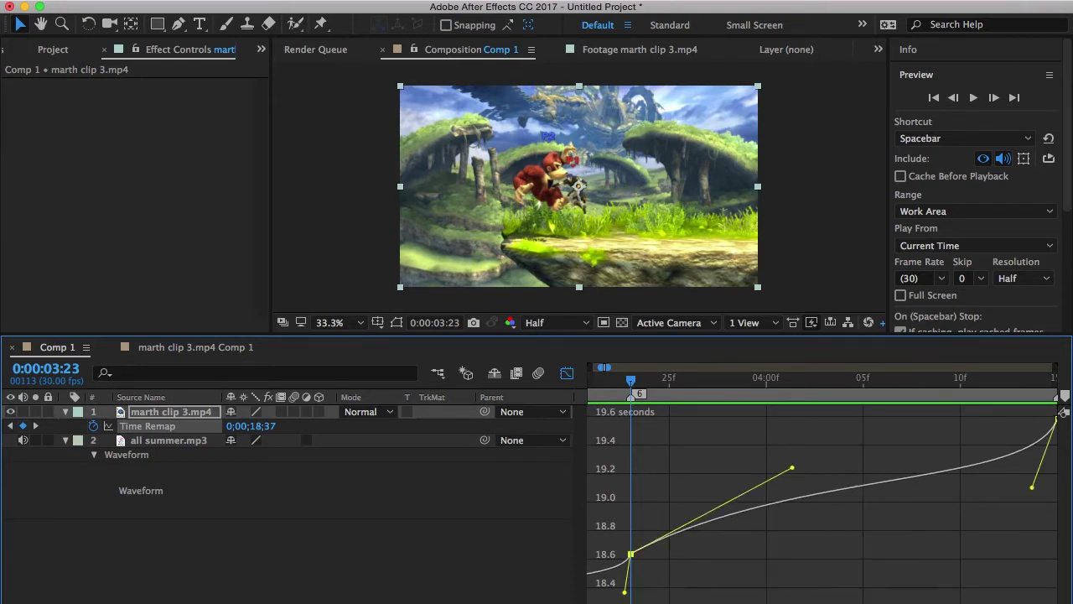
pyautogui.moveTo(792, 467); pyautogui.dragTo(732, 433)
pyautogui.press('space')
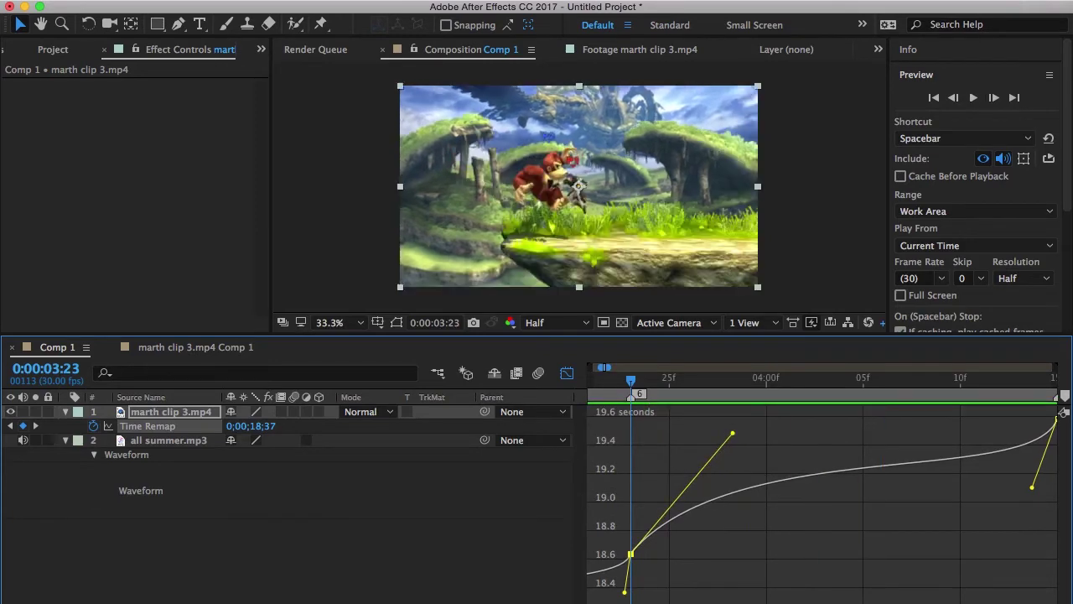
pyautogui.press('space')
pyautogui.press('space')
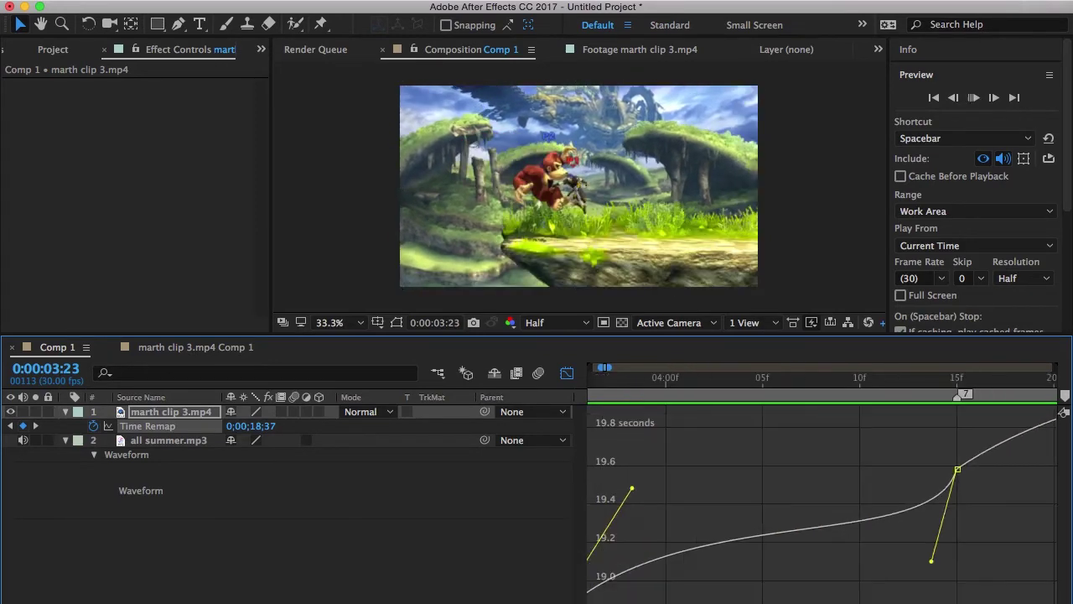
pyautogui.press('space')
# - Go to marker 7 at 0:00:04:15 and extend the Time Remap keyframe's incoming handle farther down and back toward marker 6
pyautogui.hscroll(3, 822, 503)
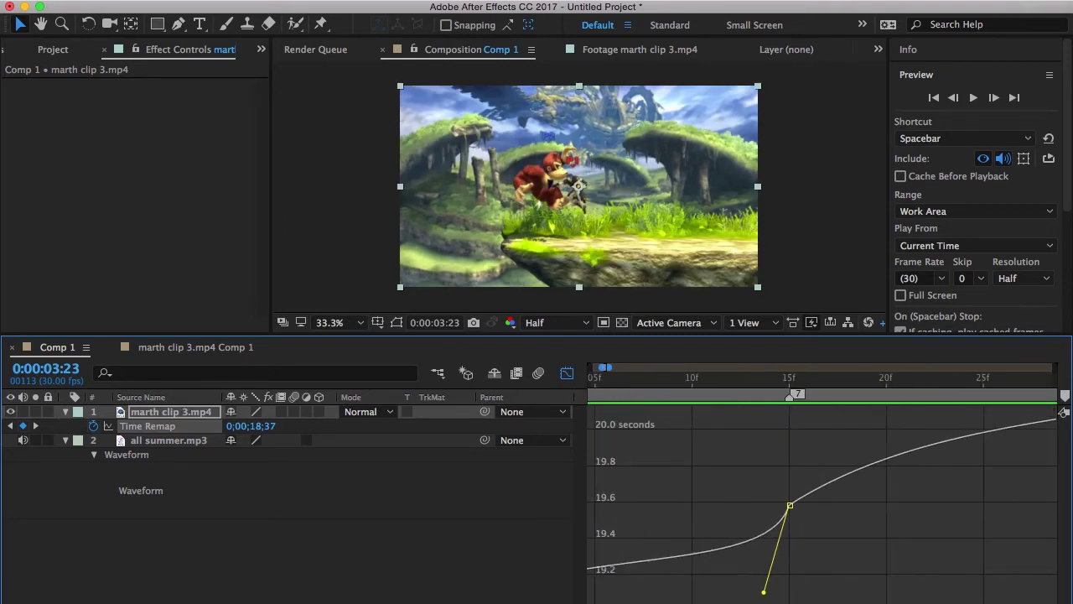
pyautogui.press('k')
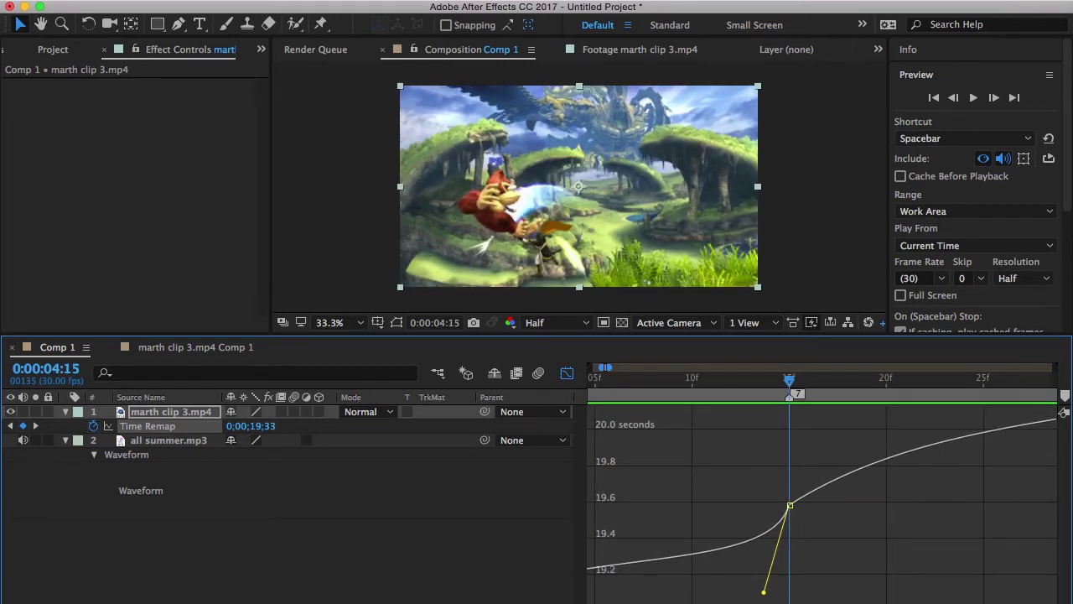
pyautogui.press('-')
pyautogui.press('-')
pyautogui.press('-')
pyautogui.press('-')
pyautogui.press('=')
pyautogui.press('=')
pyautogui.press('=')
pyautogui.press('=')
pyautogui.press('=')
pyautogui.press('-')
pyautogui.press('-')
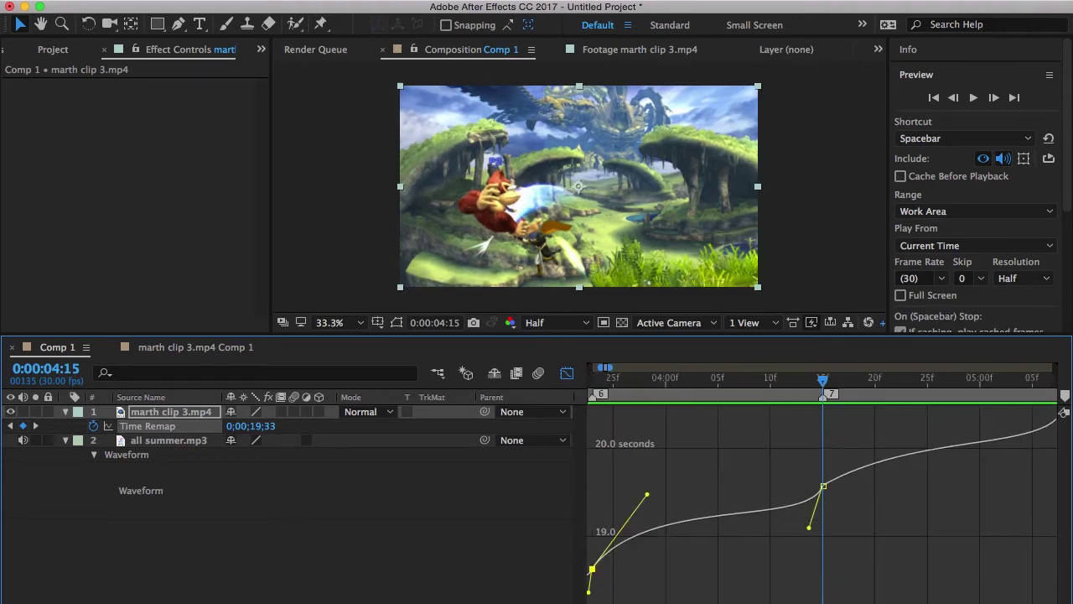
pyautogui.moveTo(810, 527); pyautogui.dragTo(783, 539)
pyautogui.click(771, 560)
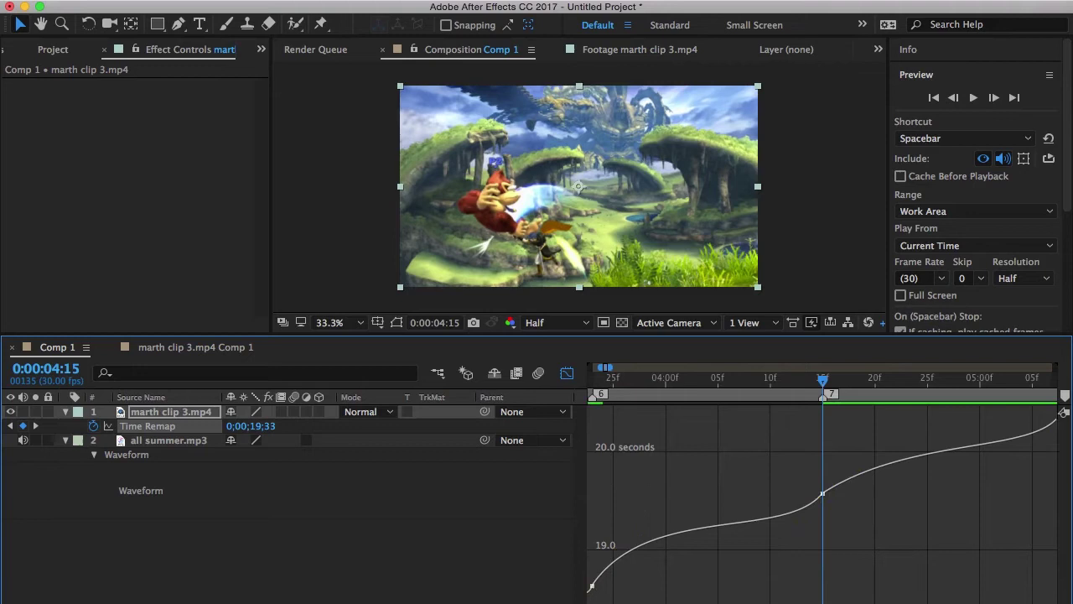
# - Lengthen the outgoing handle at marker 7 slightly toward marker 8 and extend its incoming handle farther back toward marker 6
pyautogui.hscroll(3, 772, 545)
pyautogui.click(755, 541)
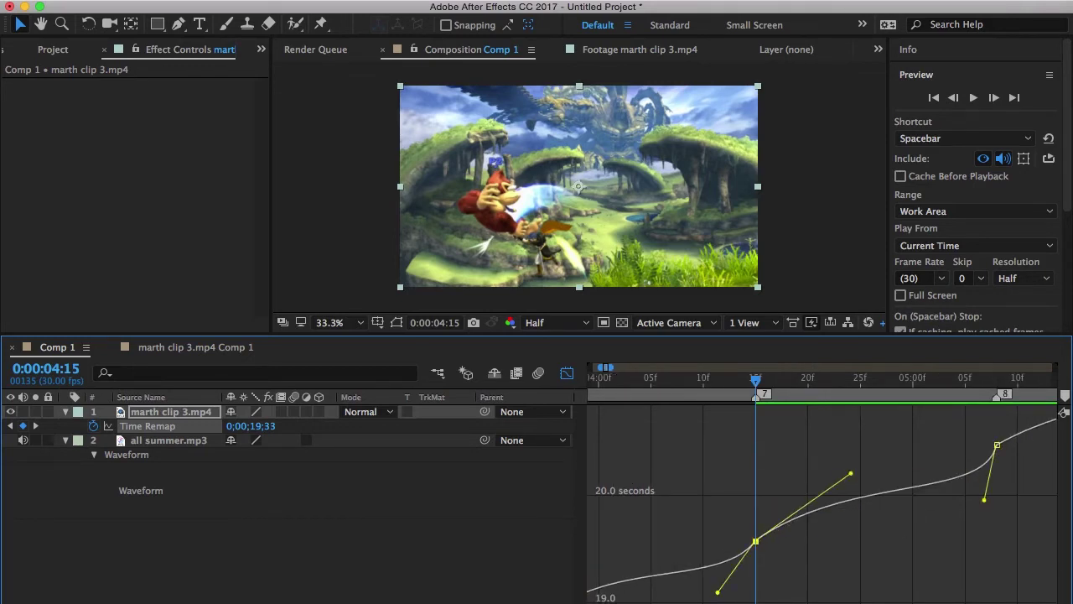
pyautogui.moveTo(850, 474); pyautogui.dragTo(864, 470)
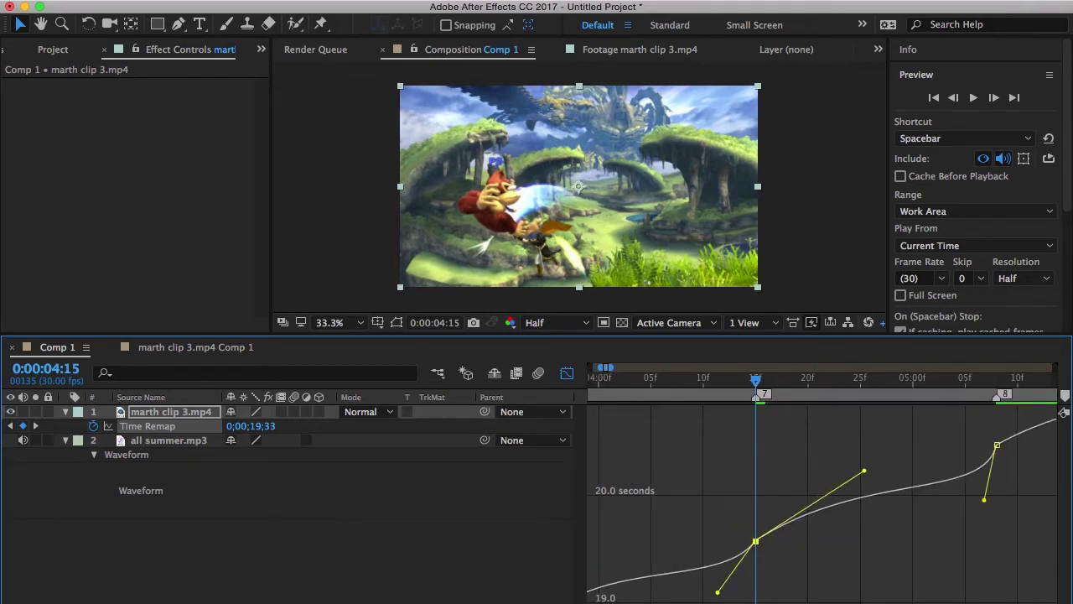
pyautogui.moveTo(718, 592); pyautogui.dragTo(702, 592)
pyautogui.hscroll(-3, 701, 587)
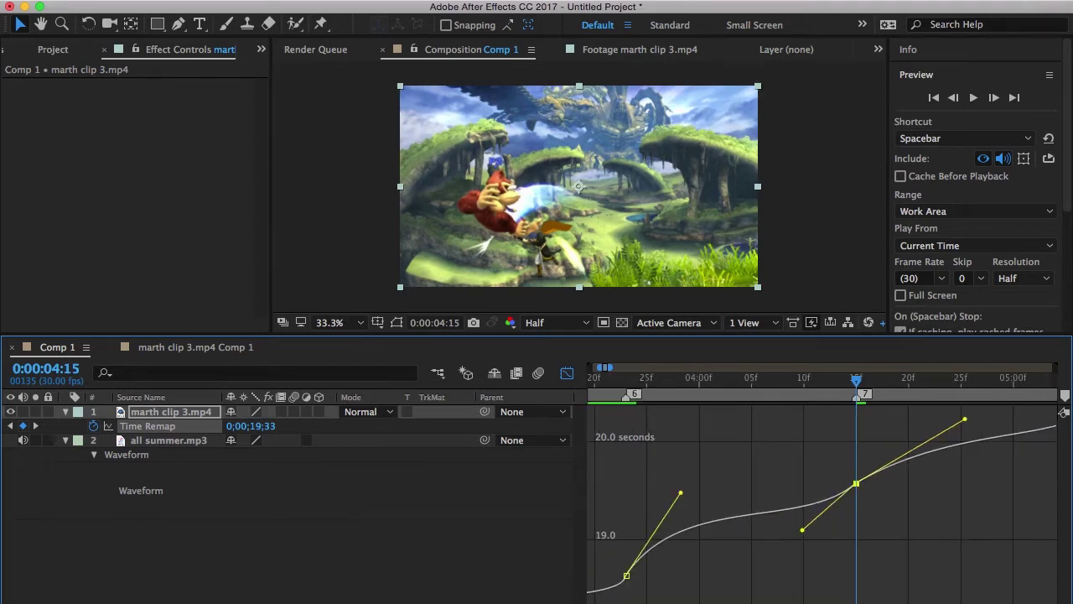
# - Preview the clip from marker 6 at 0:00:03:23, first in the Graph Editor, then in the layer view with all ten markers shown
pyautogui.press('space')
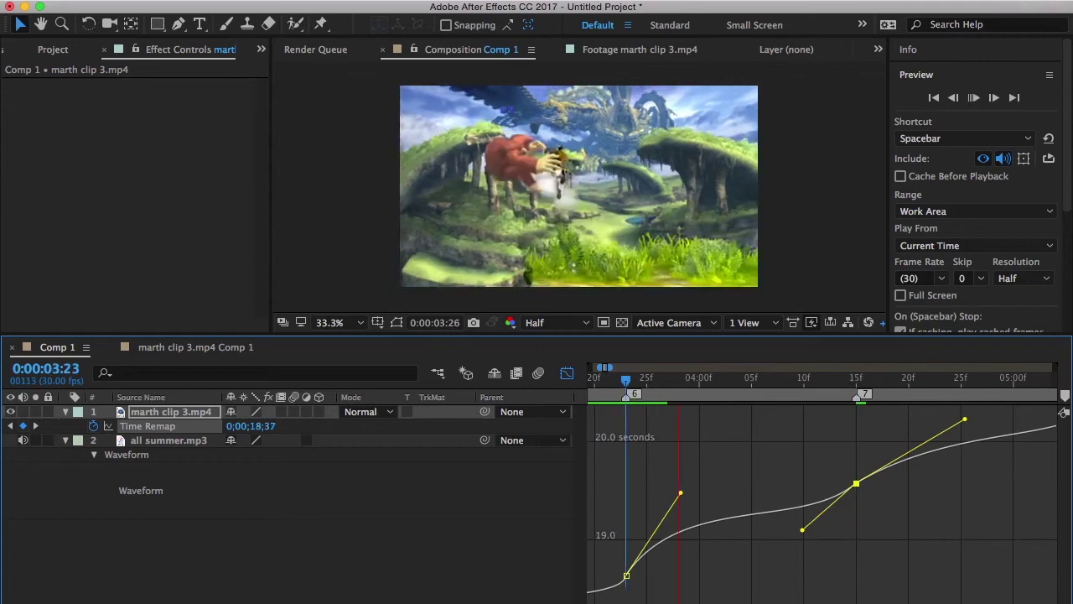
pyautogui.press('space')
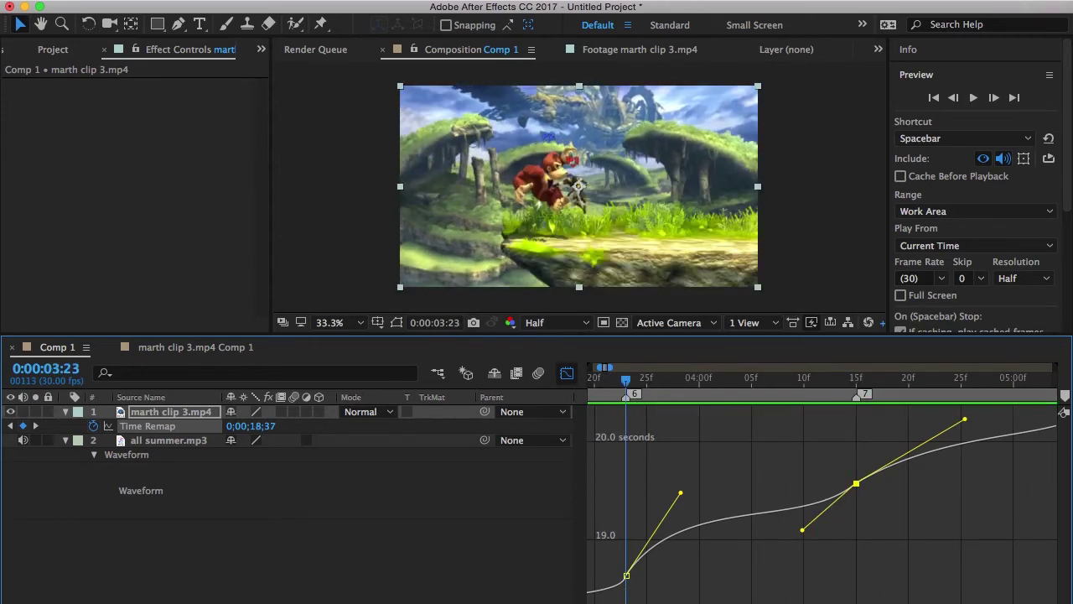
pyautogui.click(567, 373)
pyautogui.hscroll(-8, 822, 490)
pyautogui.hscroll(-4, 822, 486)
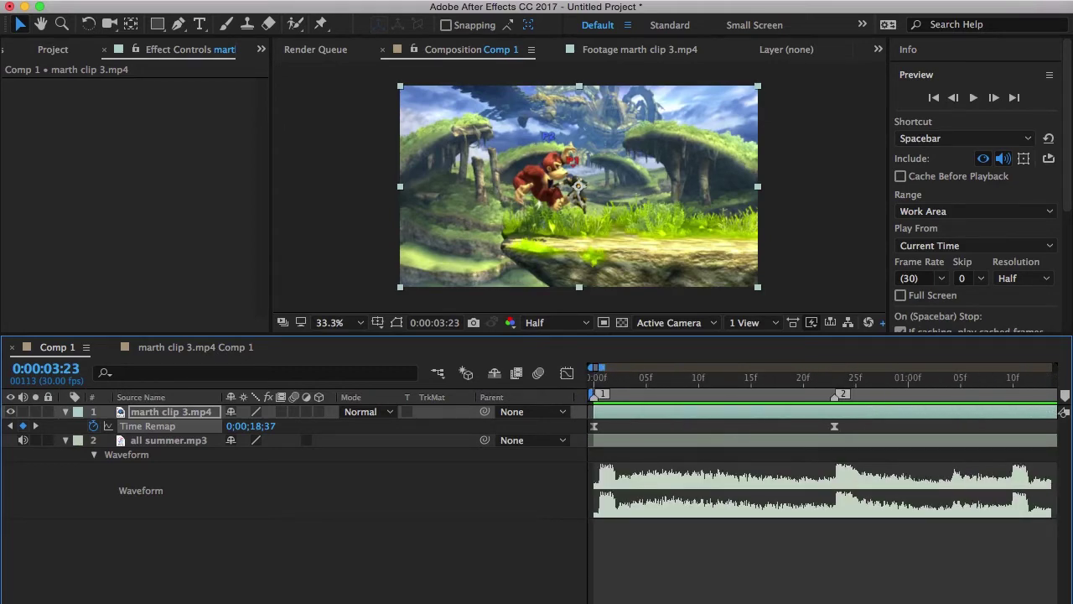
pyautogui.press('-')
pyautogui.press('-')
pyautogui.press('space')
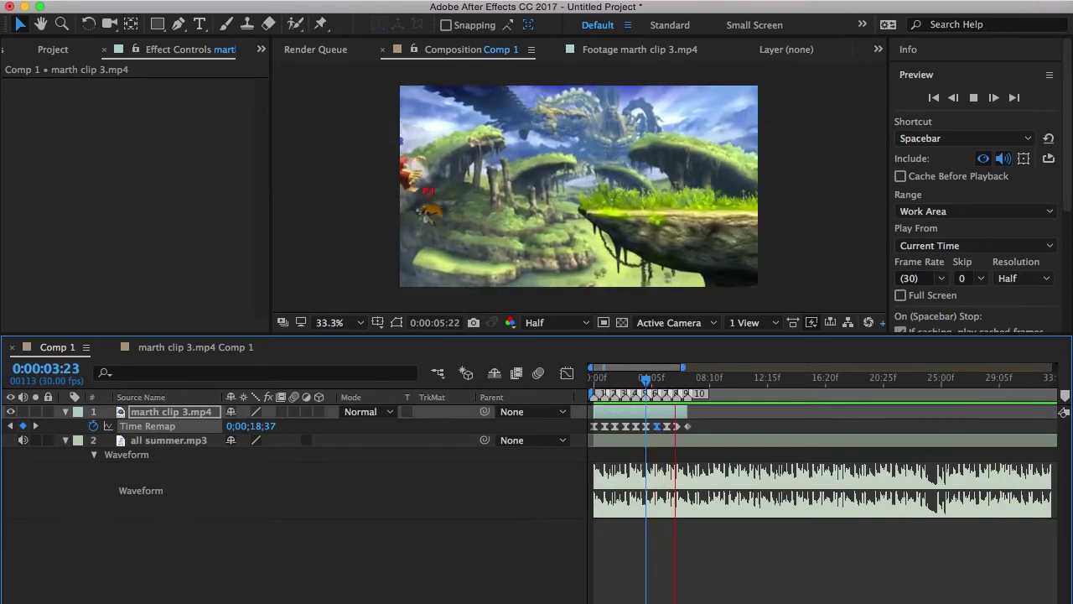
pyautogui.press('space')
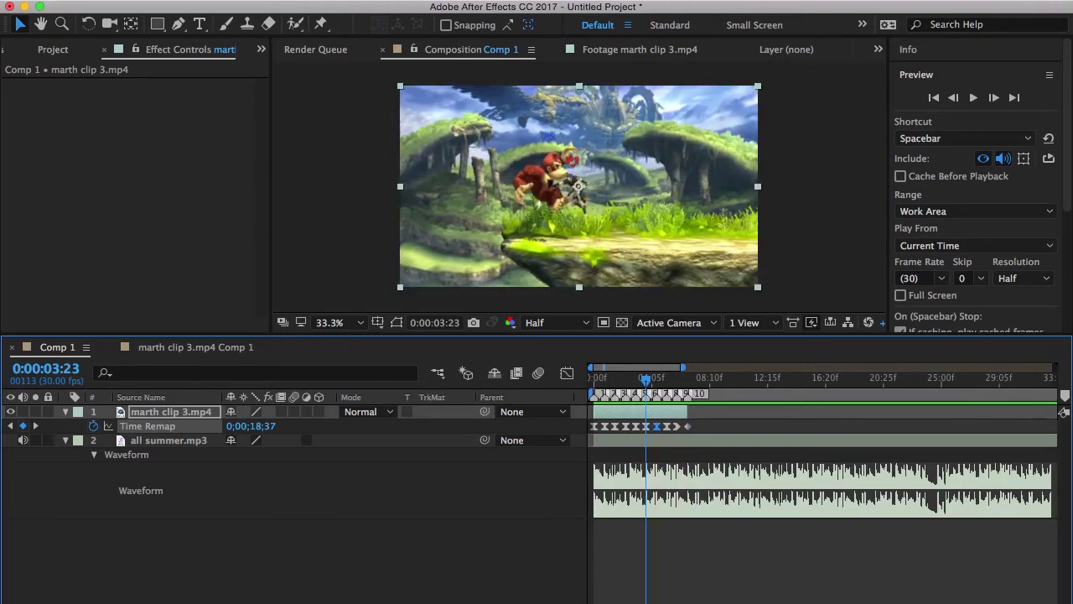
# - View the Time Remap curve at marker 8 in the Graph Editor, then return to the layer view at 0:00:00:00
pyautogui.press('k')
pyautogui.press('k')
pyautogui.click(567, 373)
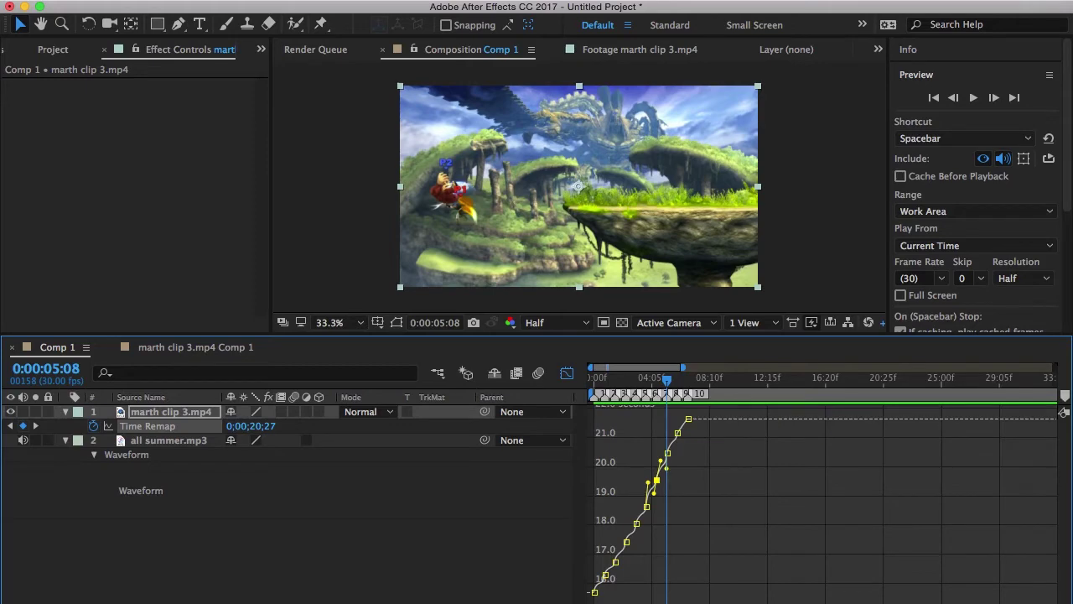
pyautogui.press('Home')
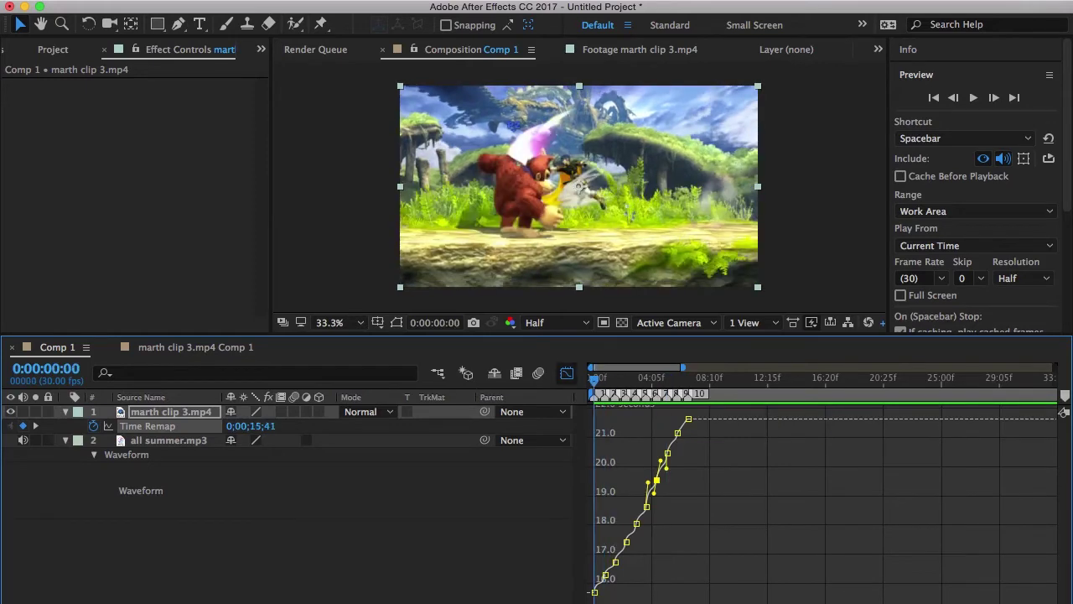
pyautogui.click(566, 372)
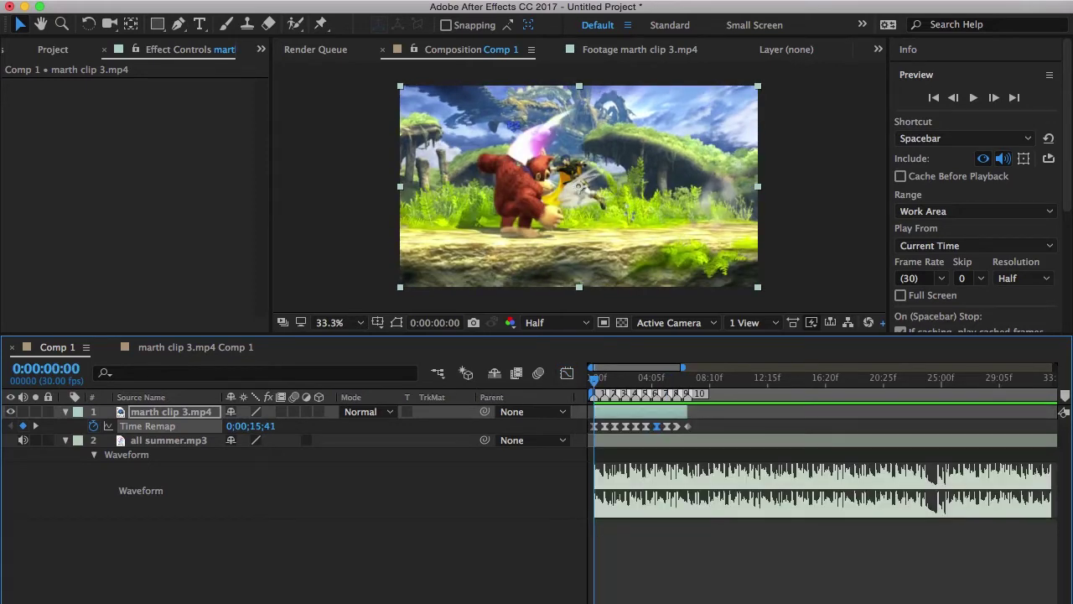
pyautogui.press('=')
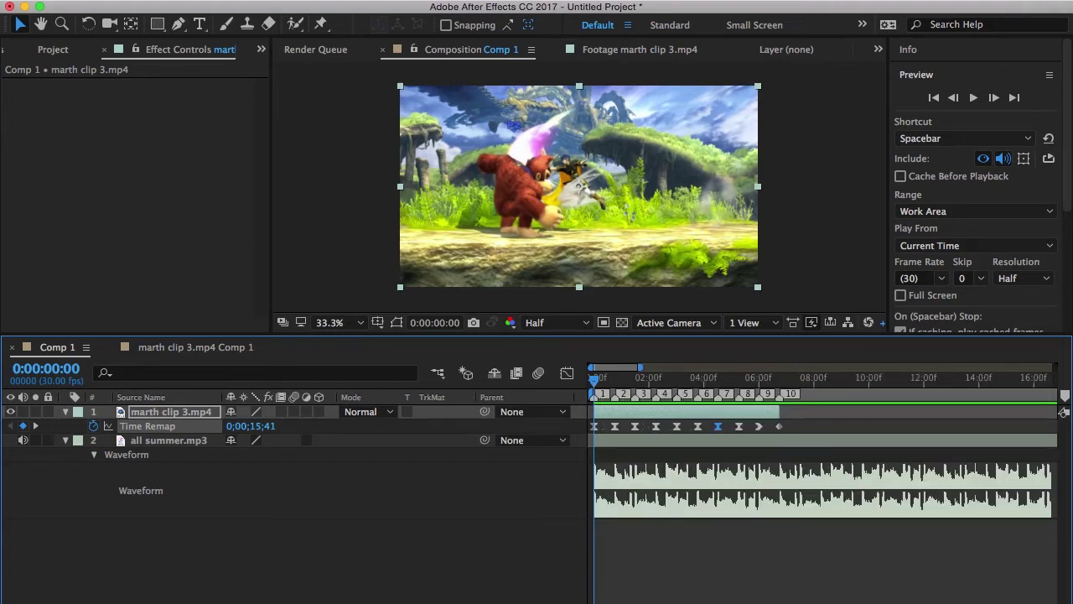
# - Pre-compose the marth clip 3.mp4 layer, leaving its Time Remap attributes in Comp 1, and open the new composition
pyautogui.click(171, 412)
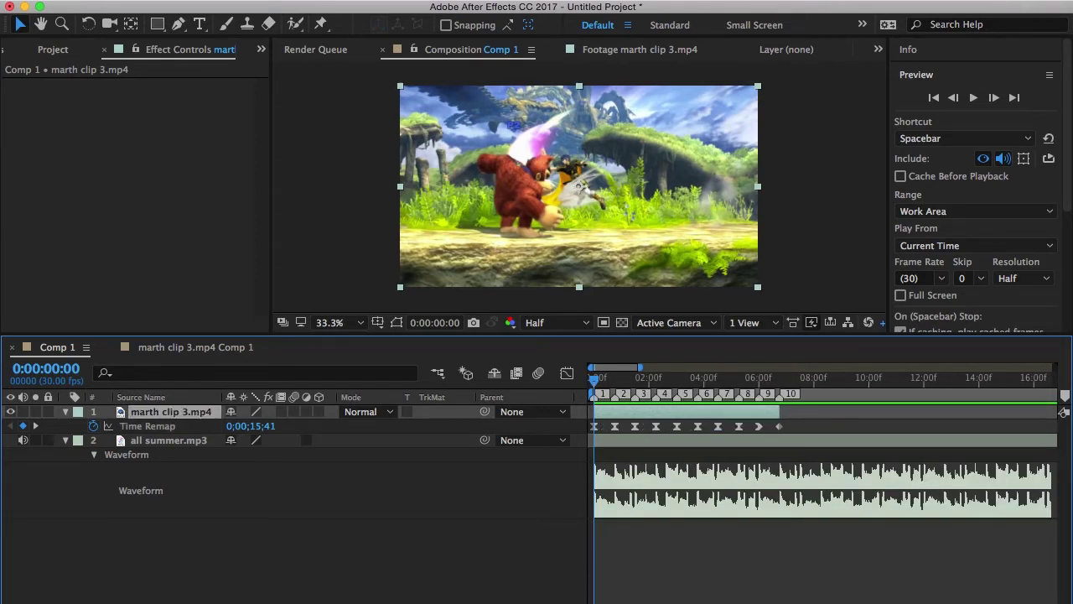
pyautogui.press('super+Tab')
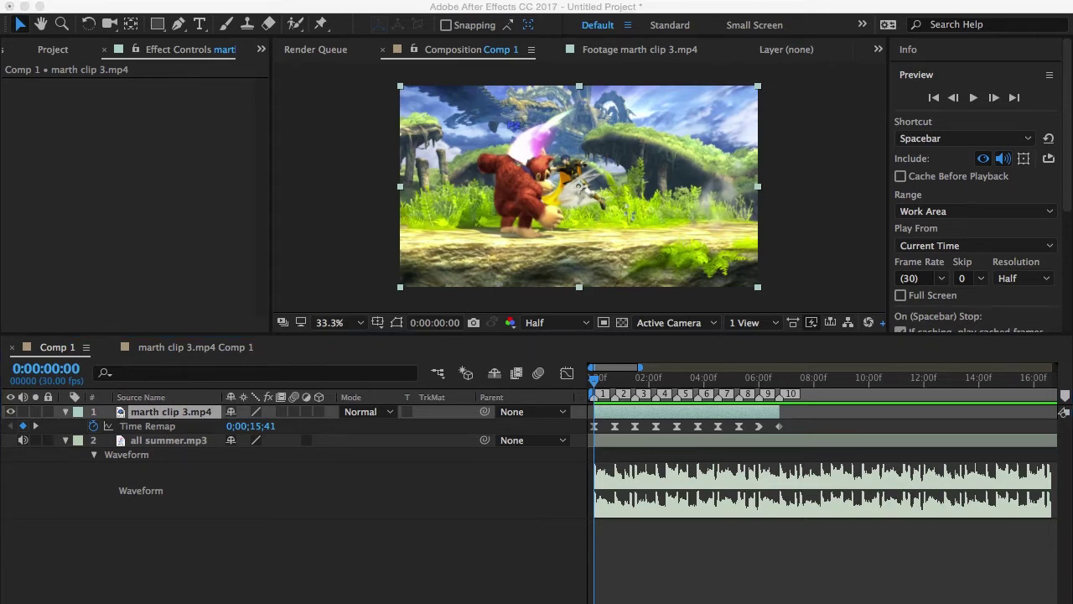
pyautogui.press('Return')
pyautogui.doubleClick(171, 412)
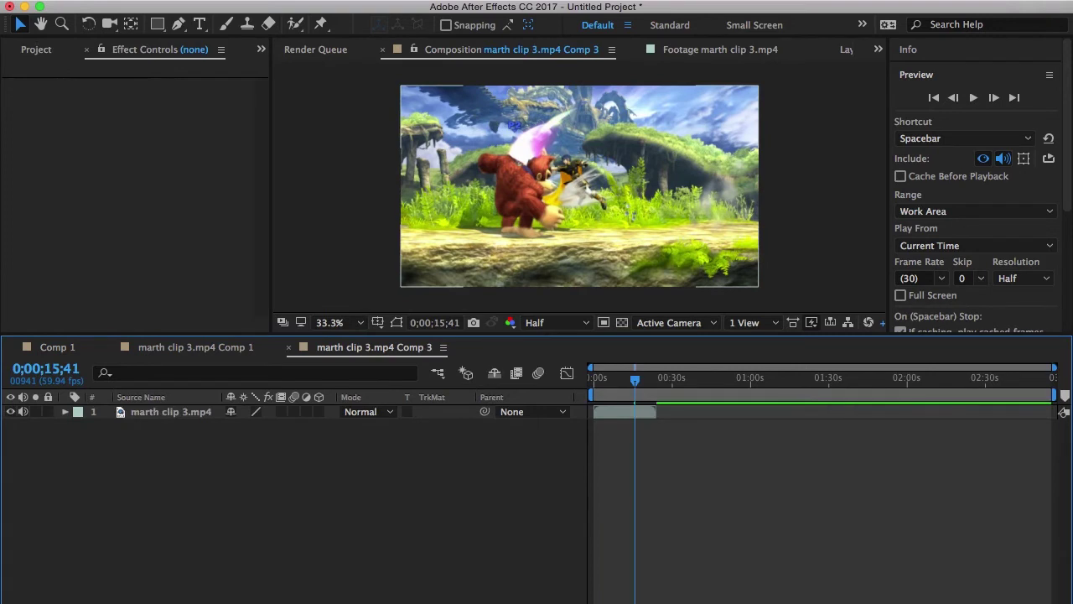
# - Pre-compose the marth clip 3.mp4 layer again inside the nested composition and return to Comp 1
pyautogui.click(171, 412)
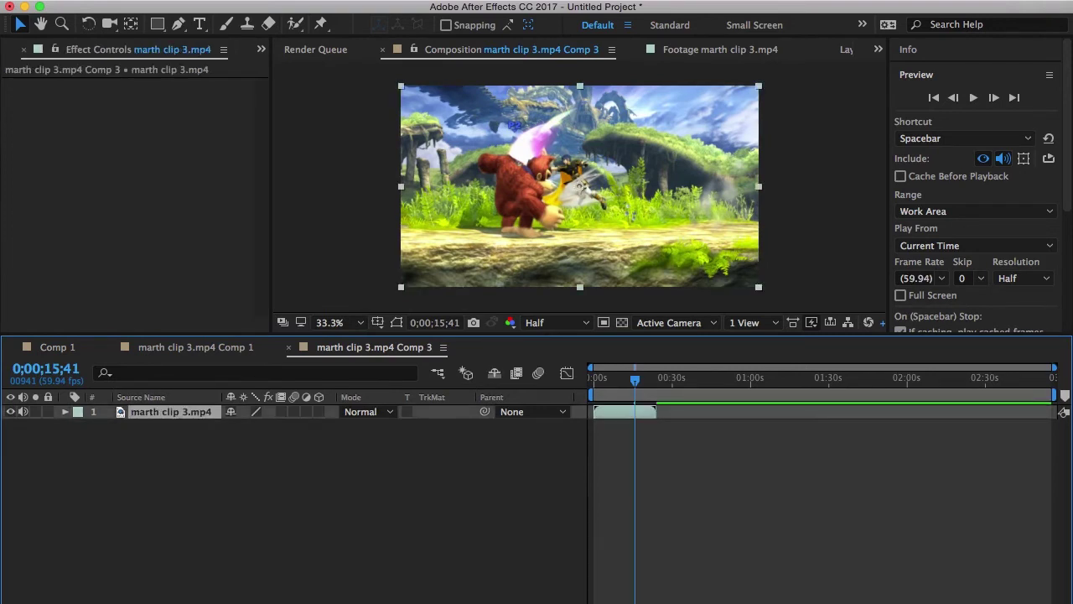
pyautogui.press('super+k')
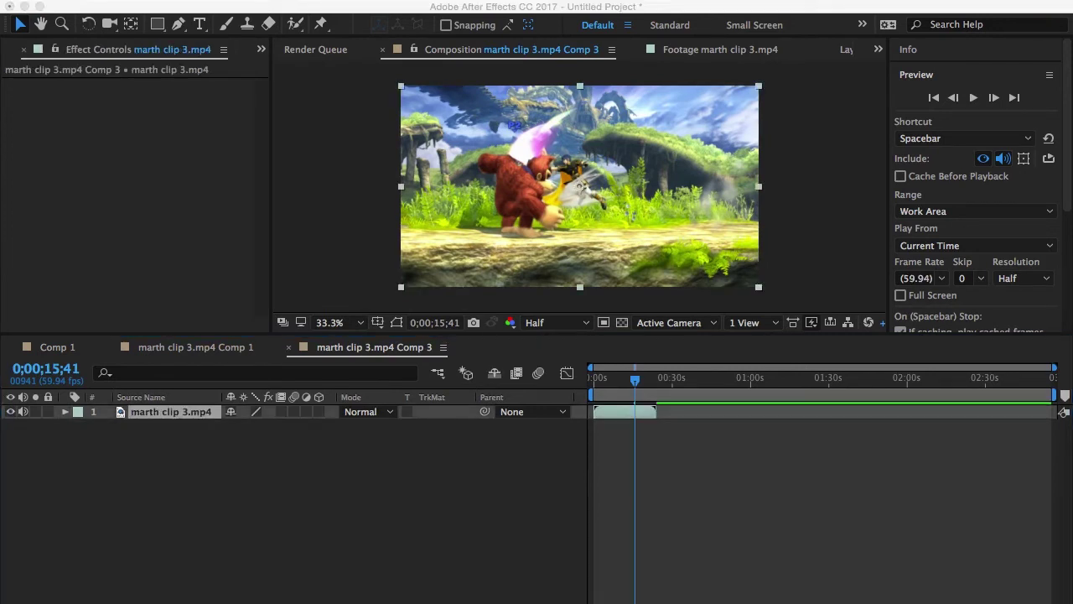
pyautogui.press('Return')
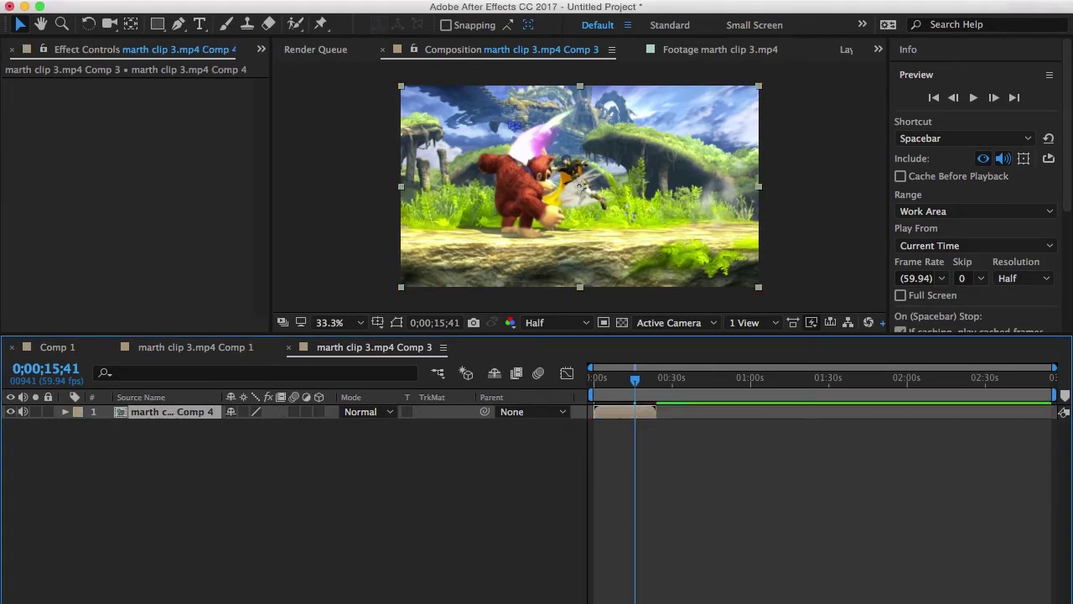
pyautogui.click(57, 347)
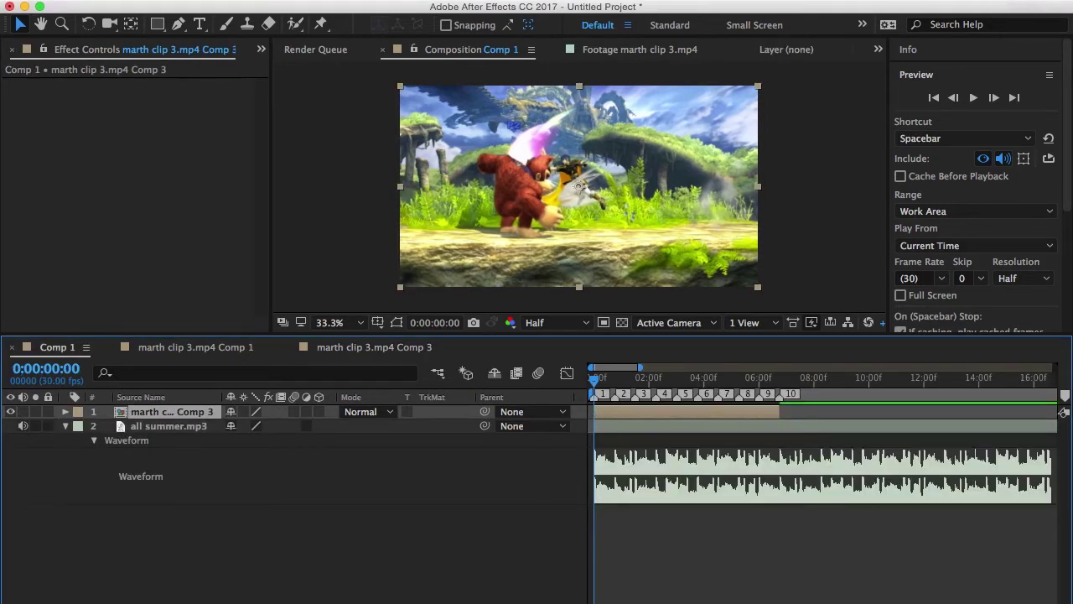
# - Show markers 1 to 6 closely, reveal the pre-composed layer's Time Remap keyframes, and preview Comp 1 from the start
pyautogui.moveTo(641, 367); pyautogui.dragTo(619, 367)
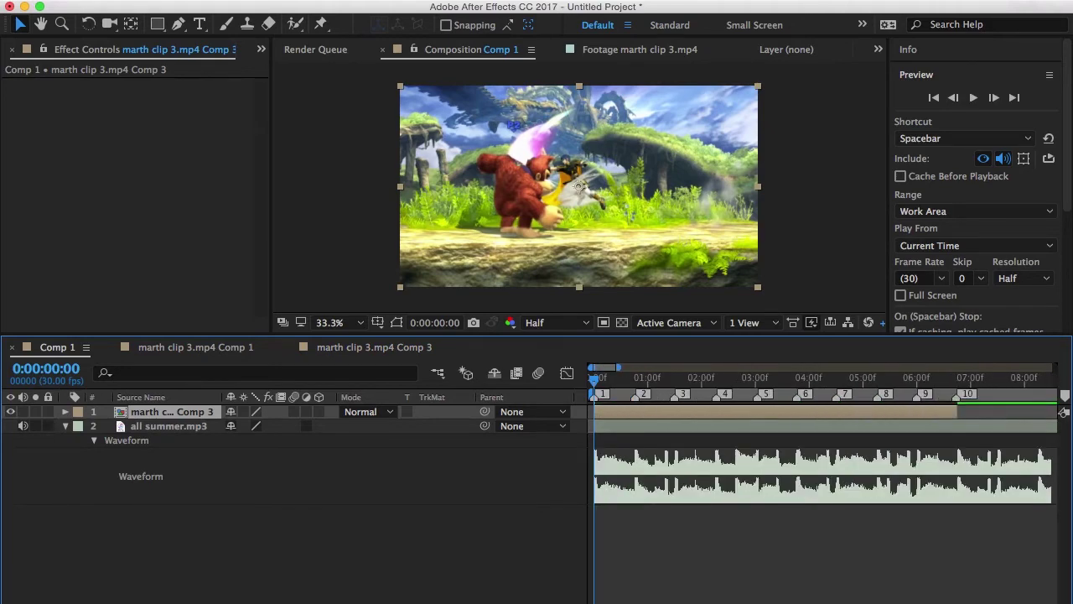
pyautogui.press('=')
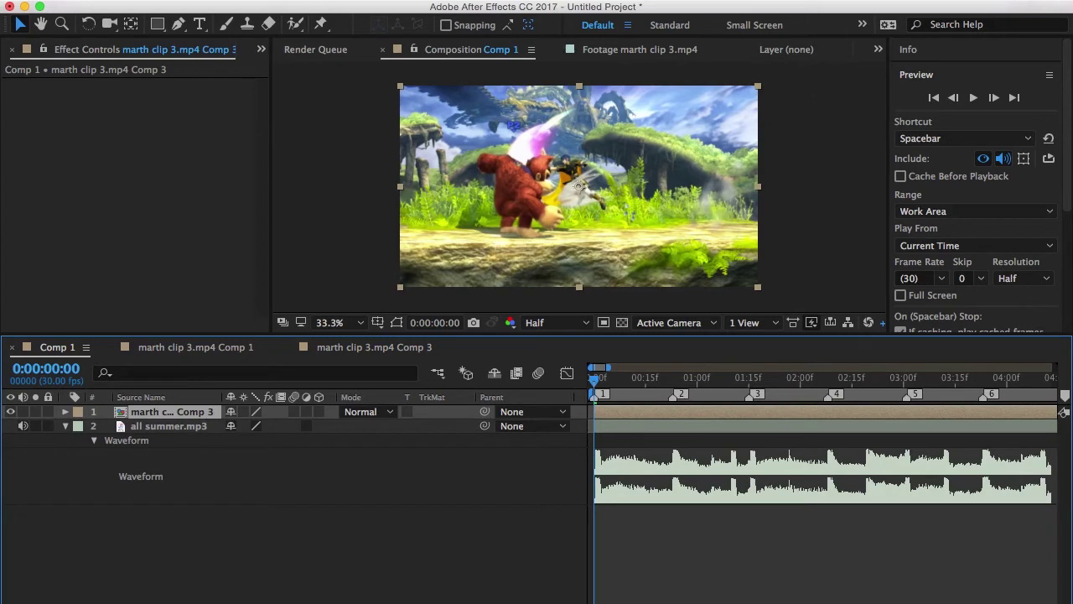
pyautogui.press('space')
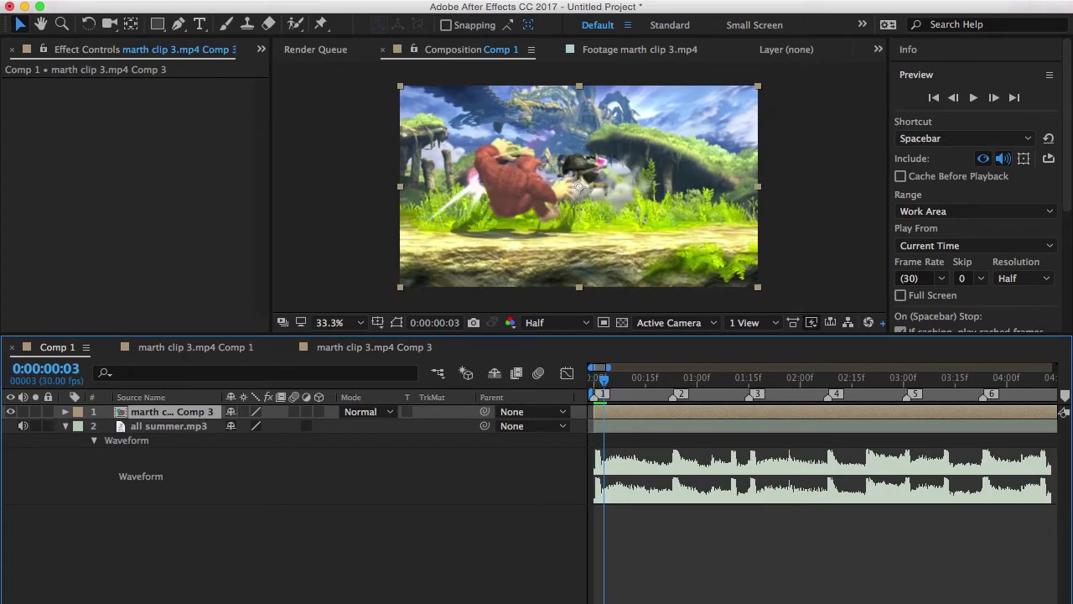
pyautogui.press('u')
pyautogui.press('space')
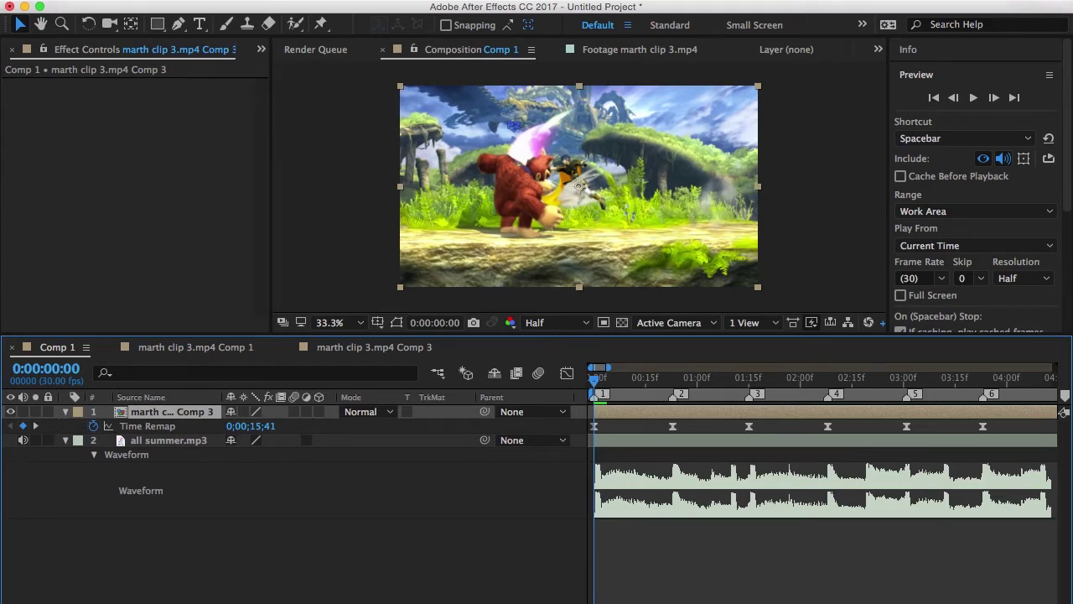
pyautogui.press('space')
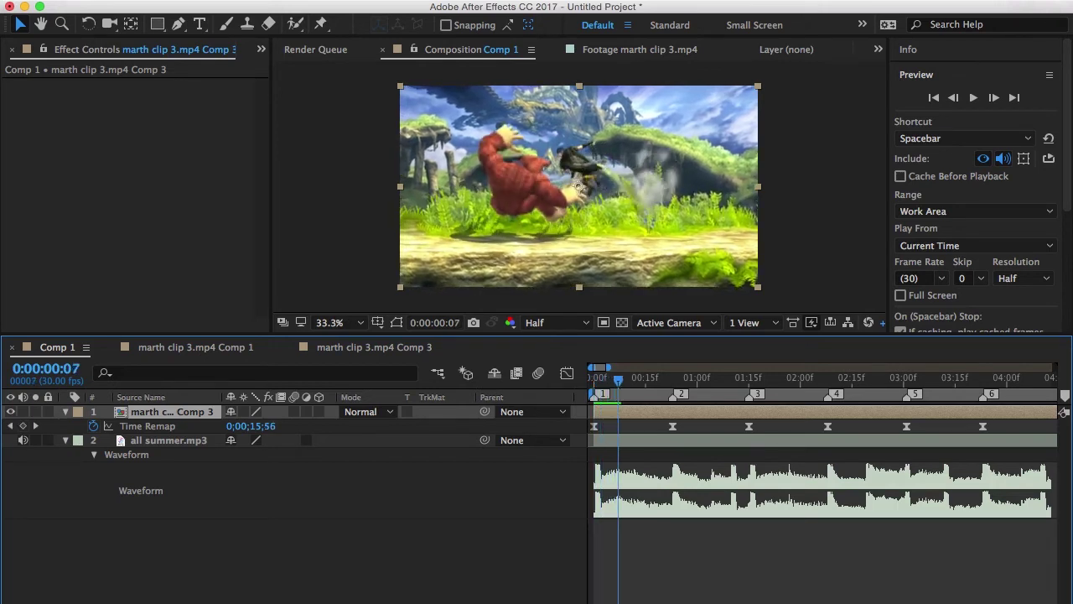
# - Step through the frames between markers 1 and 2, around 0:00:00:09, to examine the slowed motion
pyautogui.press('pagedown')
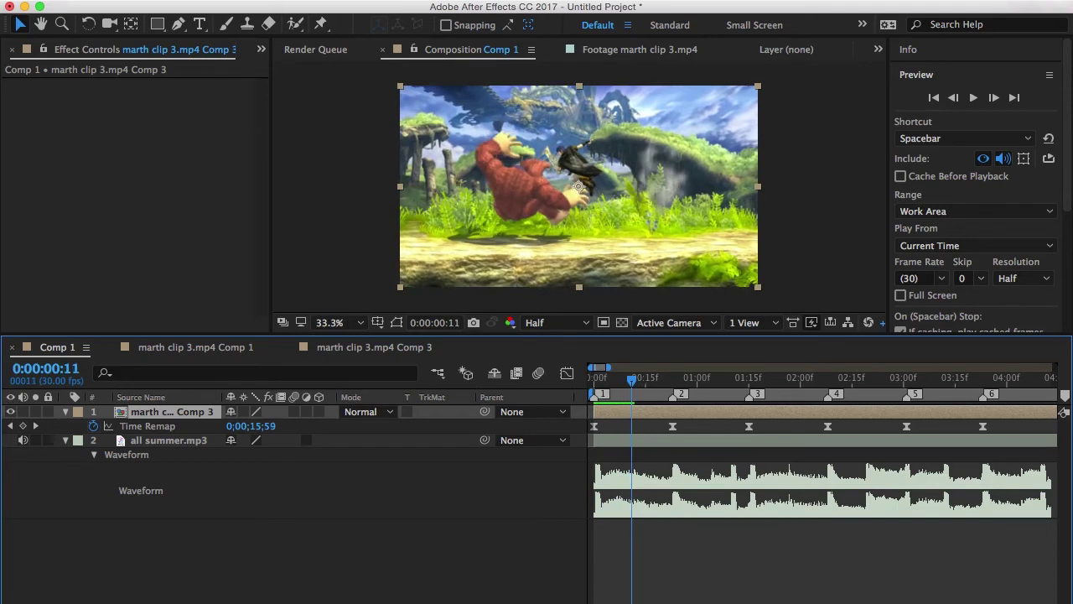
pyautogui.press('pageup')
pyautogui.press('pageup')
pyautogui.press('pageup')
pyautogui.press('pagedown')
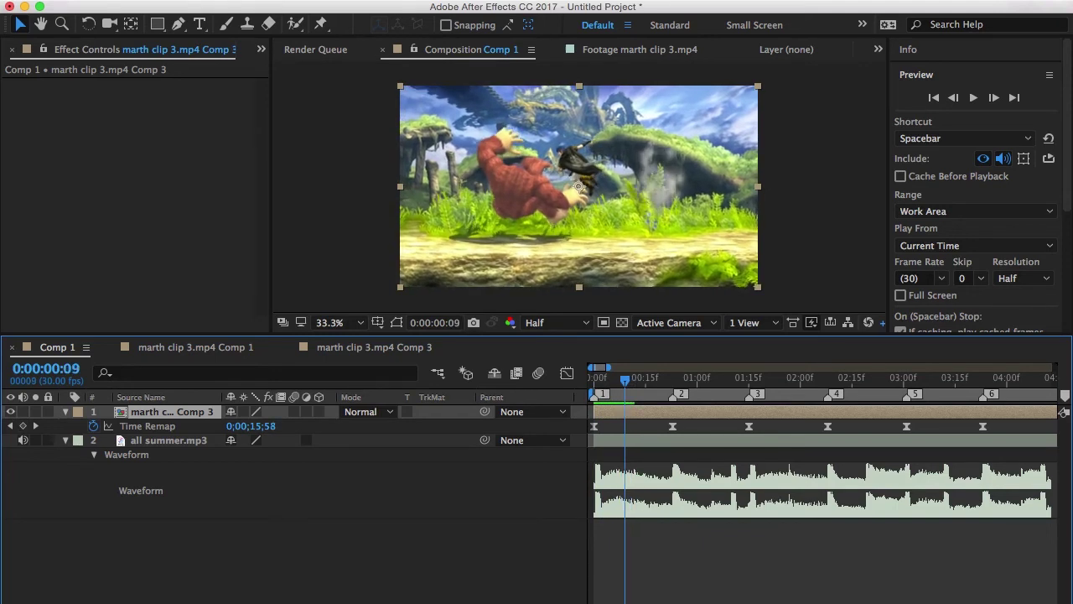
# - Split the layer in marth clip 3.mp4 Comp 3 at 0;00;15;58, the Time Remap value copied from Comp 1
pyautogui.click(251, 426)
pyautogui.press('super+c')
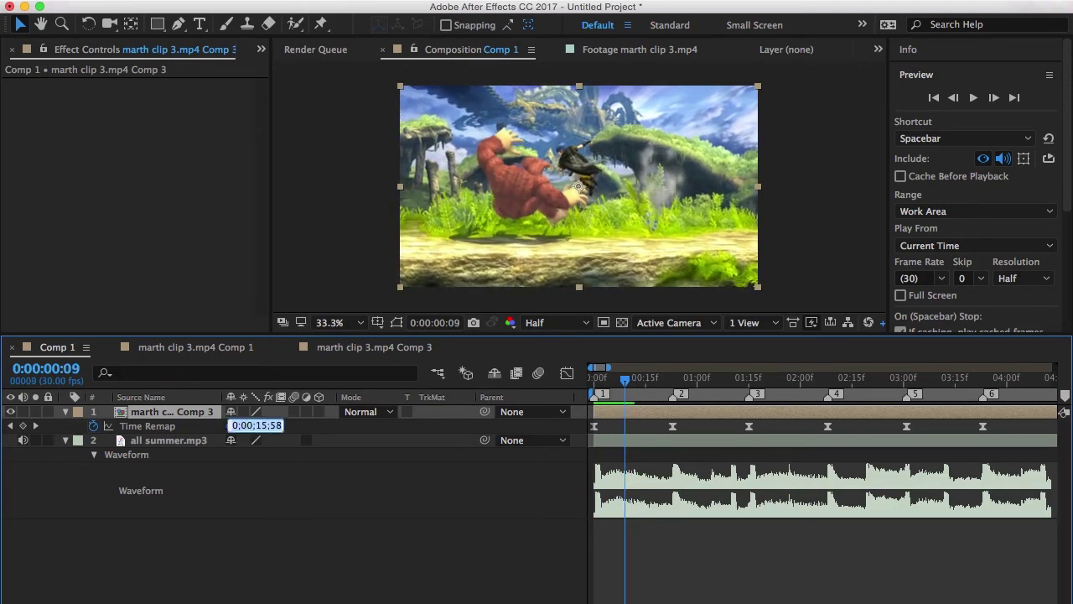
pyautogui.click(373, 347)
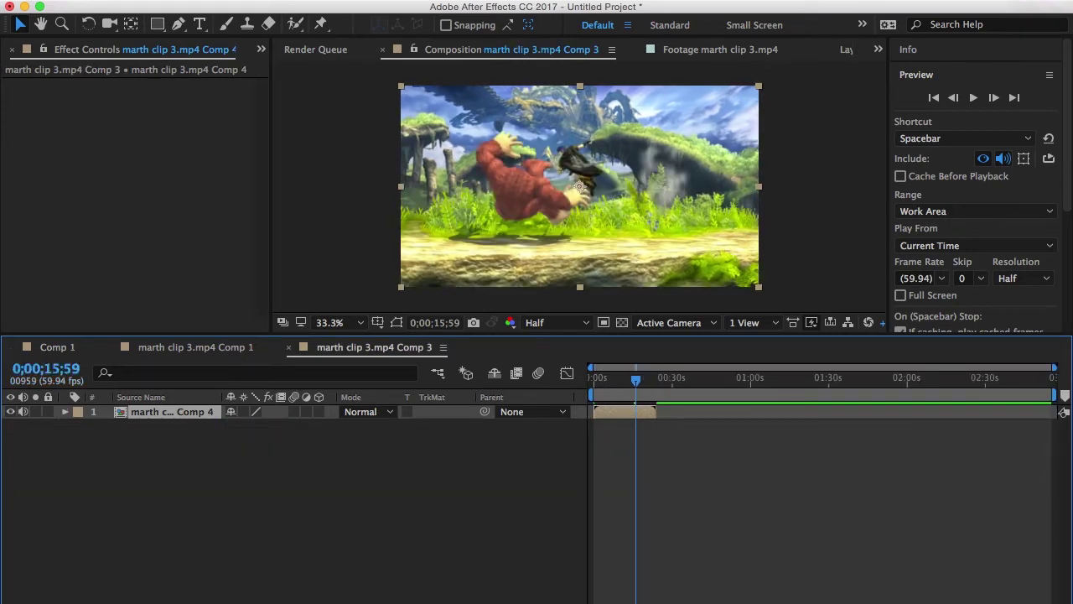
pyautogui.click(46, 369)
pyautogui.press('super+v')
pyautogui.press('Return')
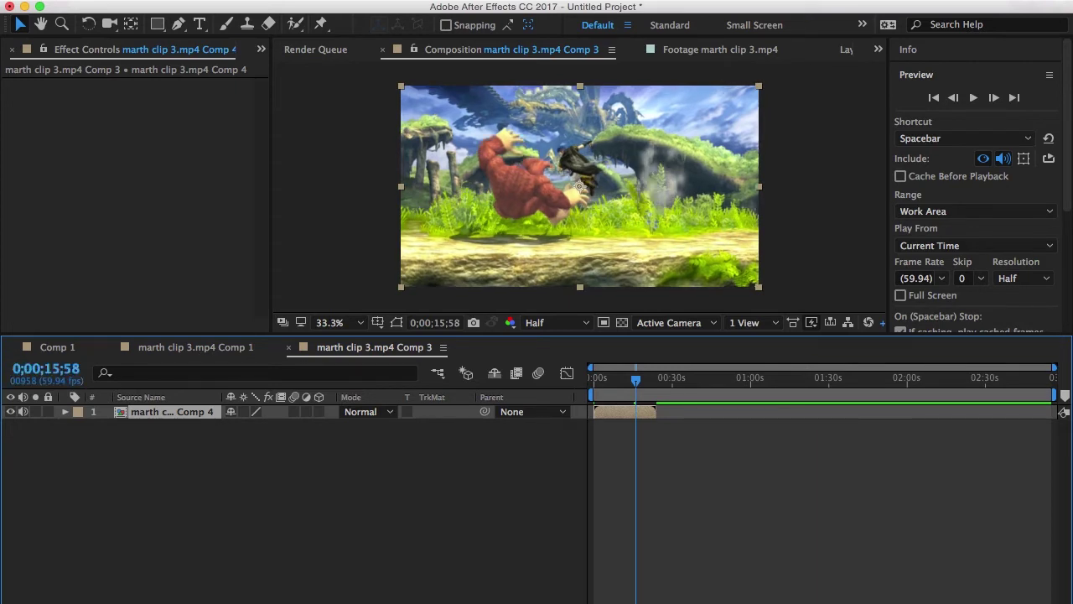
pyautogui.press('super+shift+d')
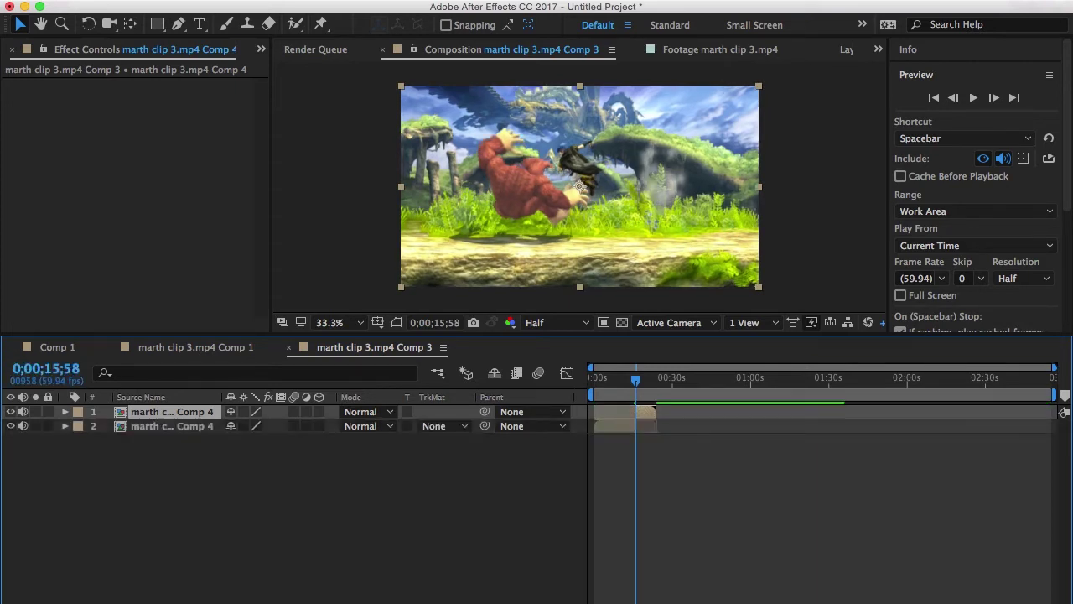
# - Split the later part of the layer again at 0;00;15;59 to isolate a one-frame segment
pyautogui.press('pagedown')
pyautogui.press('pagedown')
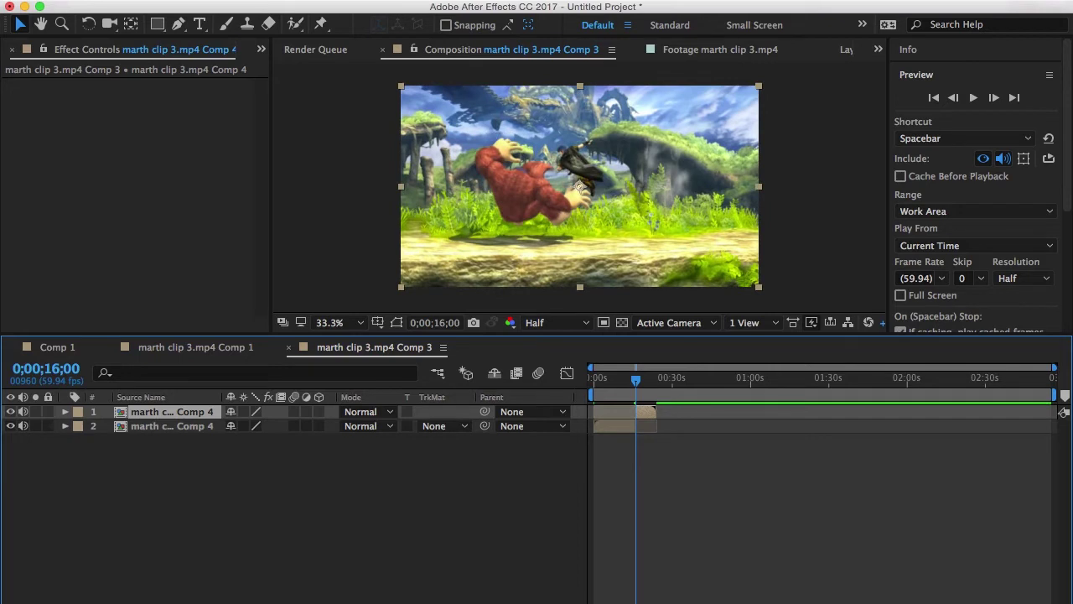
pyautogui.press('pageup')
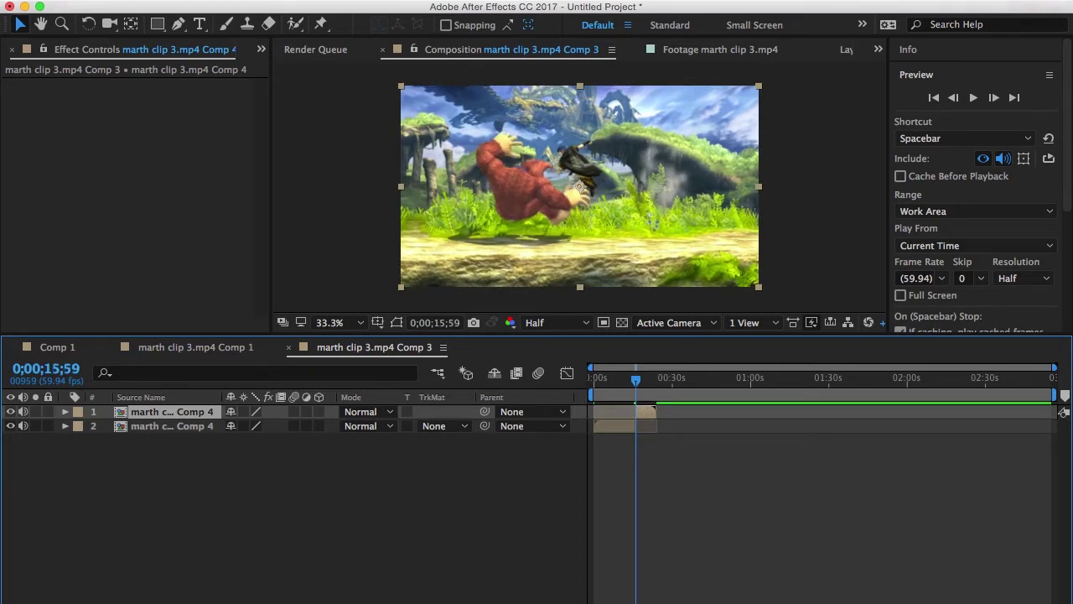
pyautogui.press('super+shift+d')
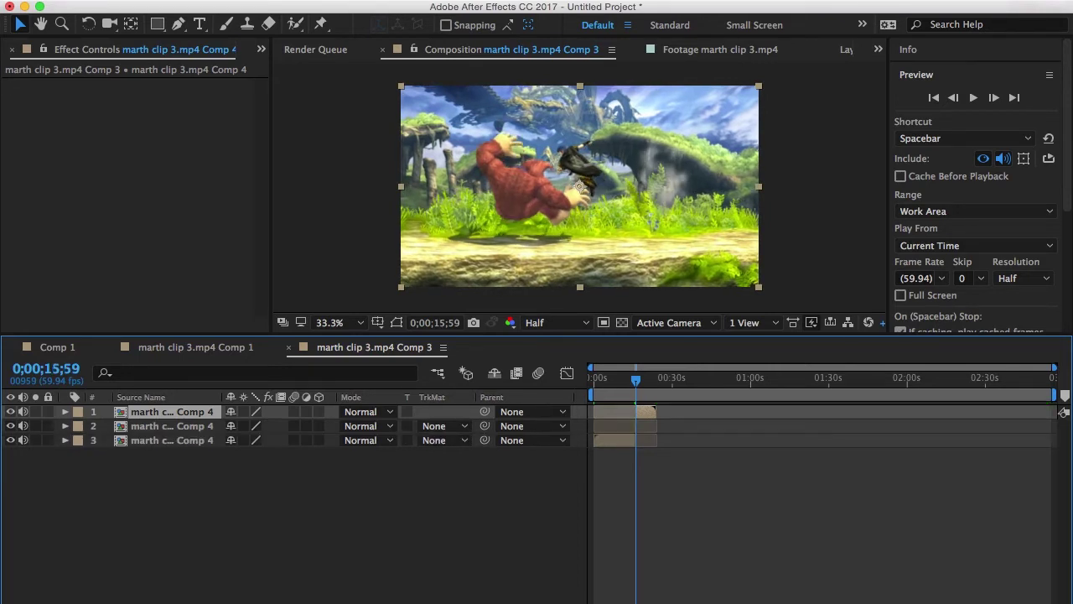
# - Apply the Twixtor Pro effect to the isolated middle segment
pyautogui.click(172, 426)
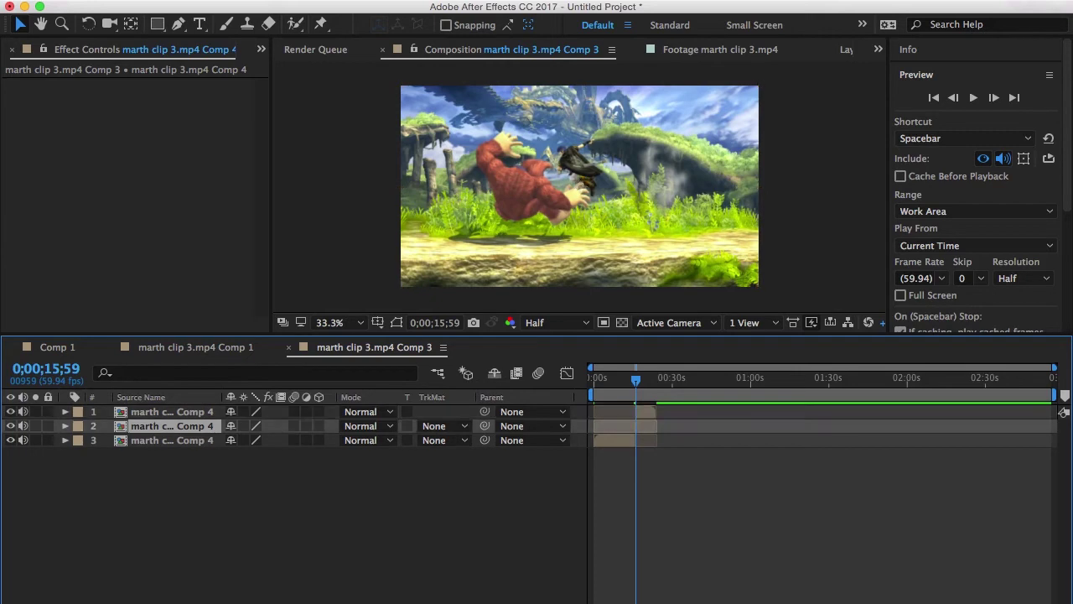
pyautogui.press('super+5')
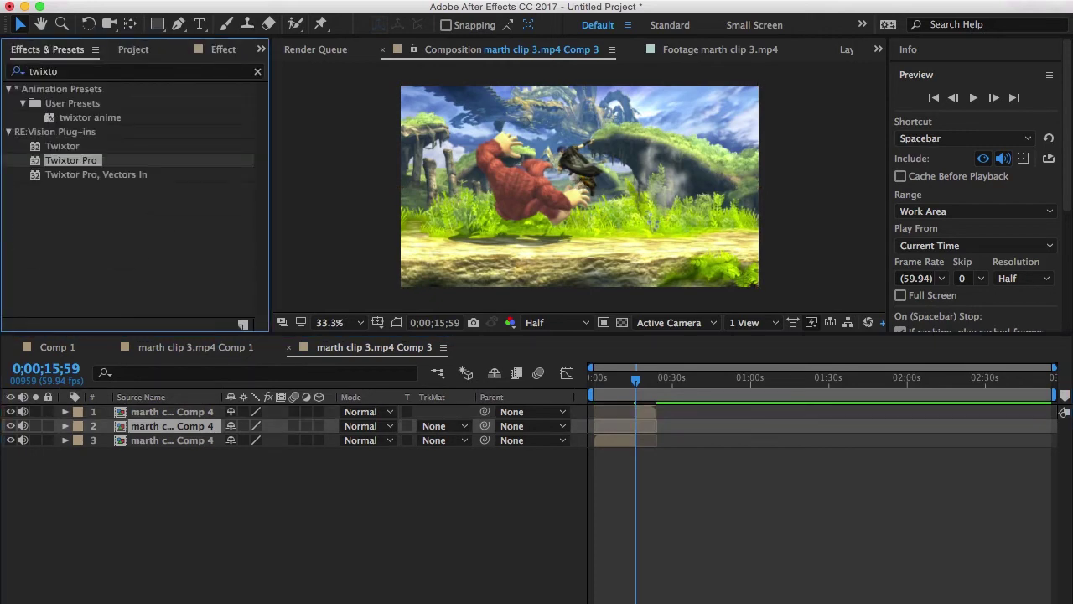
pyautogui.doubleClick(71, 160)
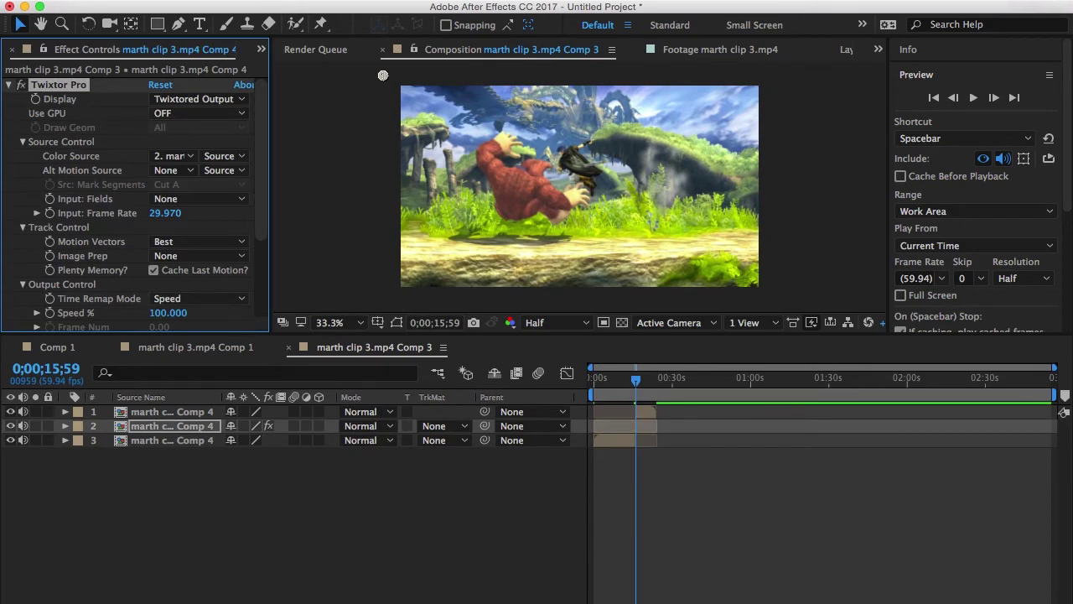
# - Check the composition's frame rate and set Twixtor Pro's Input: Frame Rate to 59.94
pyautogui.click(165, 213)
pyautogui.press('Return')
pyautogui.press('super+0')
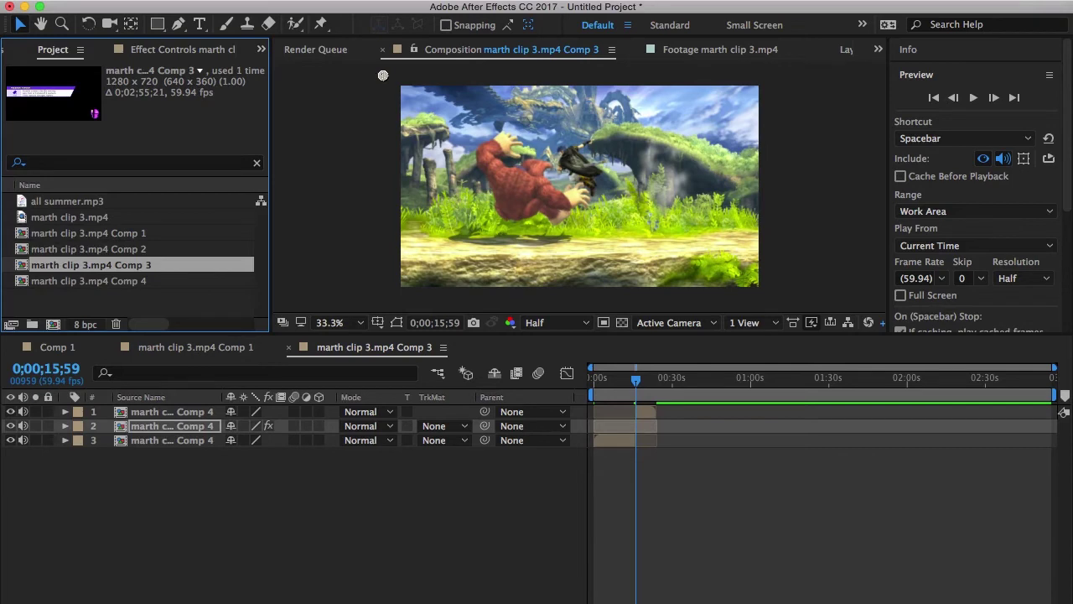
pyautogui.click(182, 50)
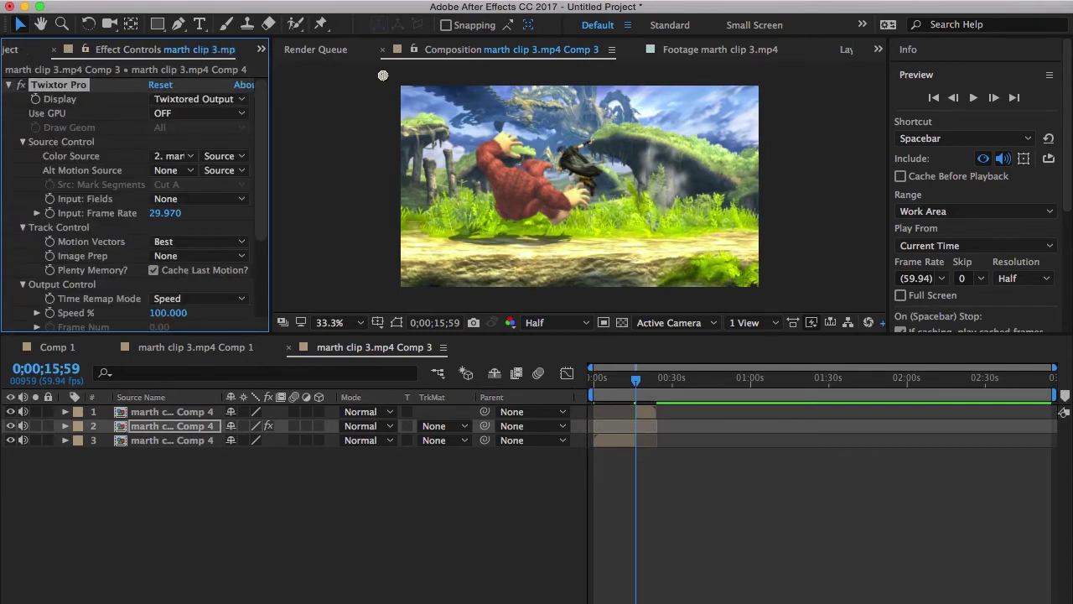
pyautogui.click(166, 212)
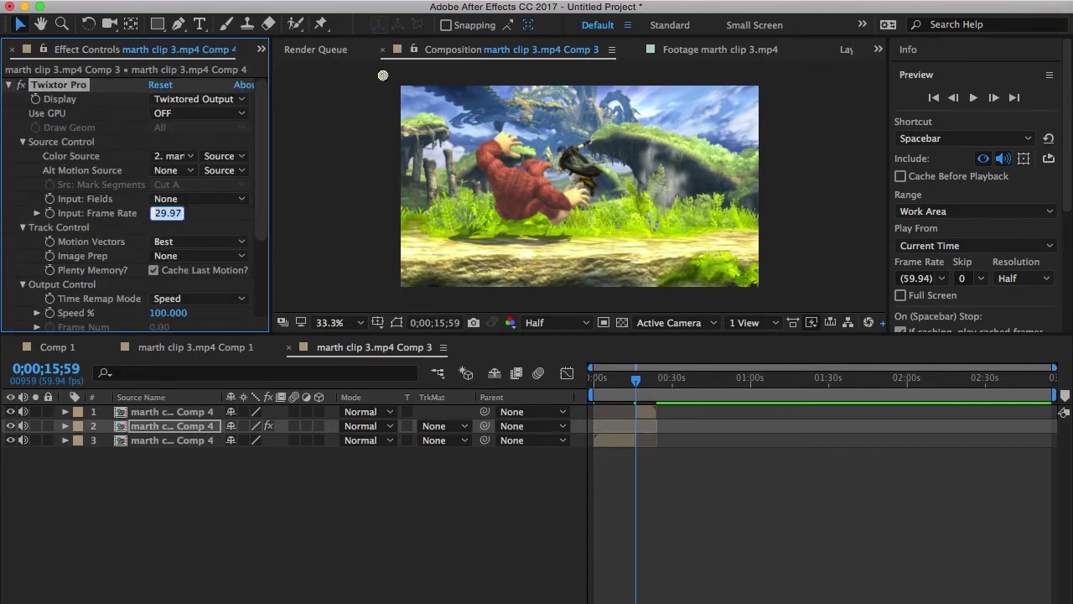
pyautogui.write('59.94')
pyautogui.press('Return')
# - Set Twixtor Pro's Warping option to Forward
pyautogui.scroll(-5, 167, 213)
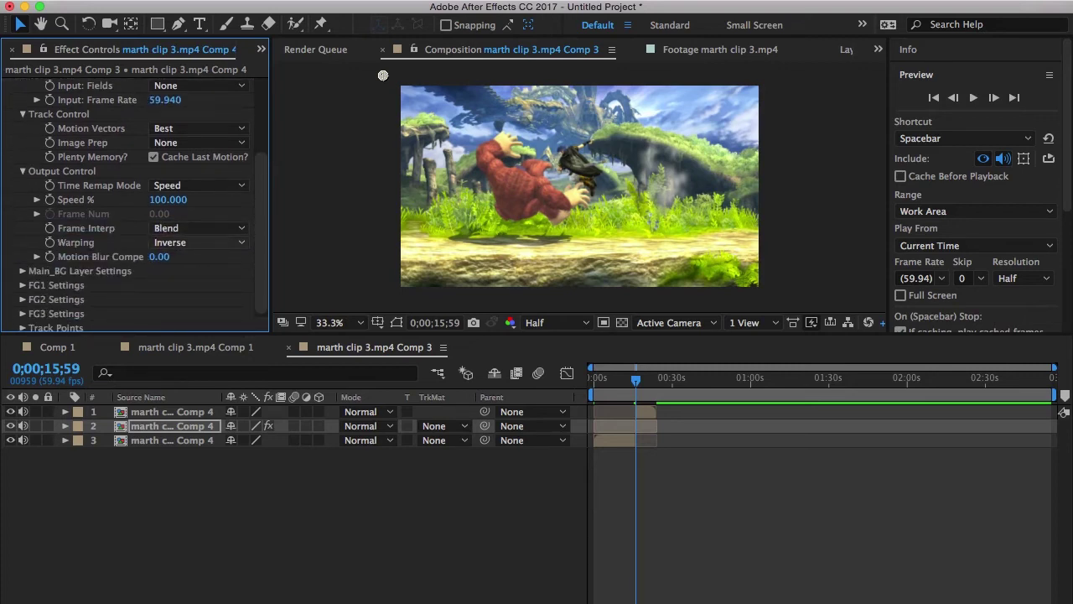
pyautogui.click(200, 243)
pyautogui.click(193, 257)
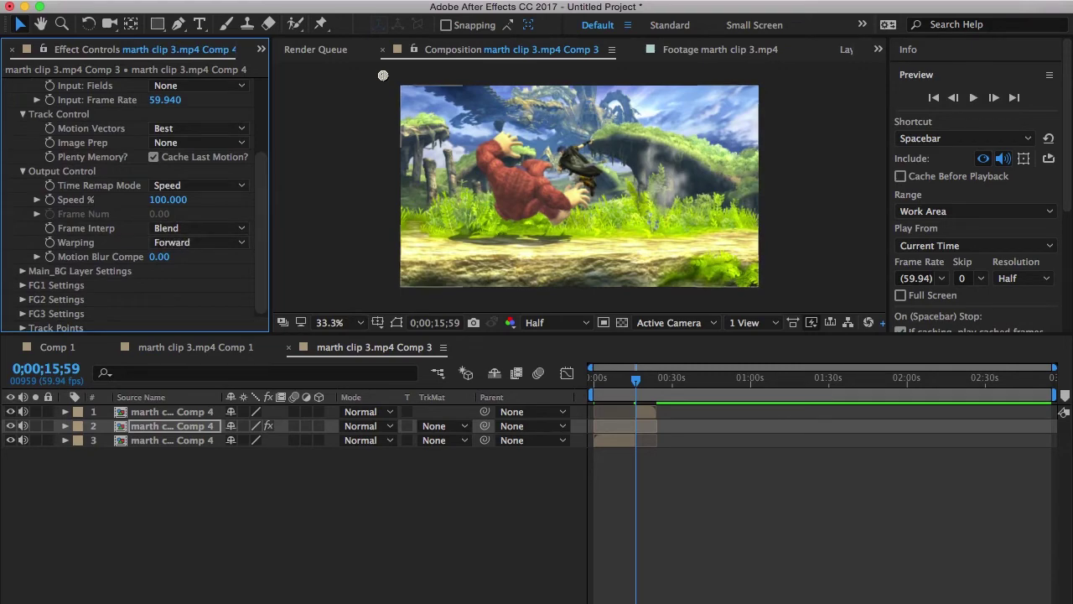
pyautogui.scroll(5, 193, 213)
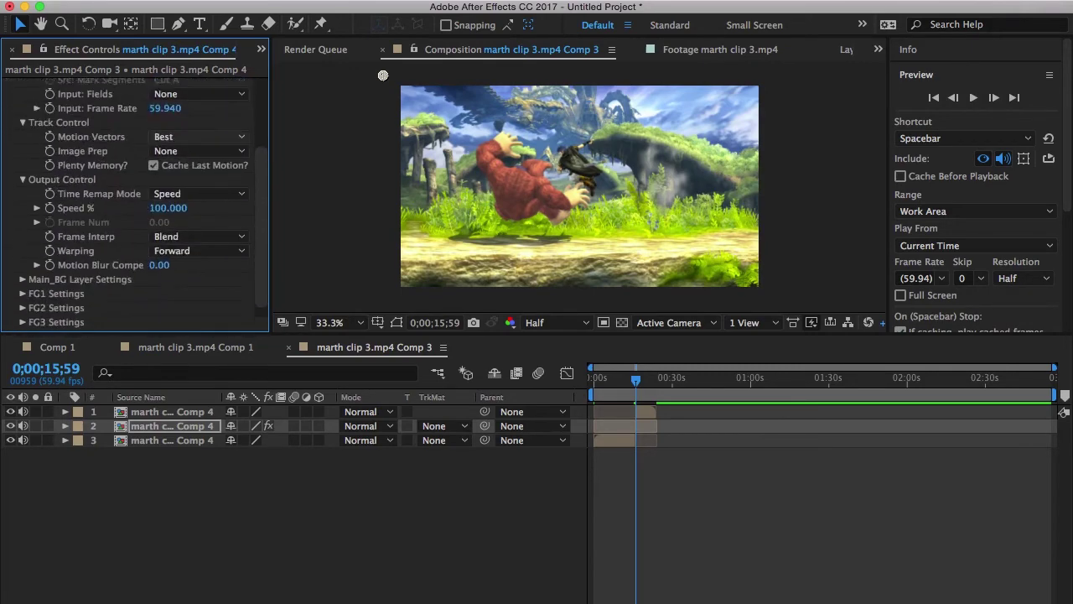
# - Show the Twixtor segment at frame level and step between the frames around 0;00;15;58 to examine it
pyautogui.press('z')
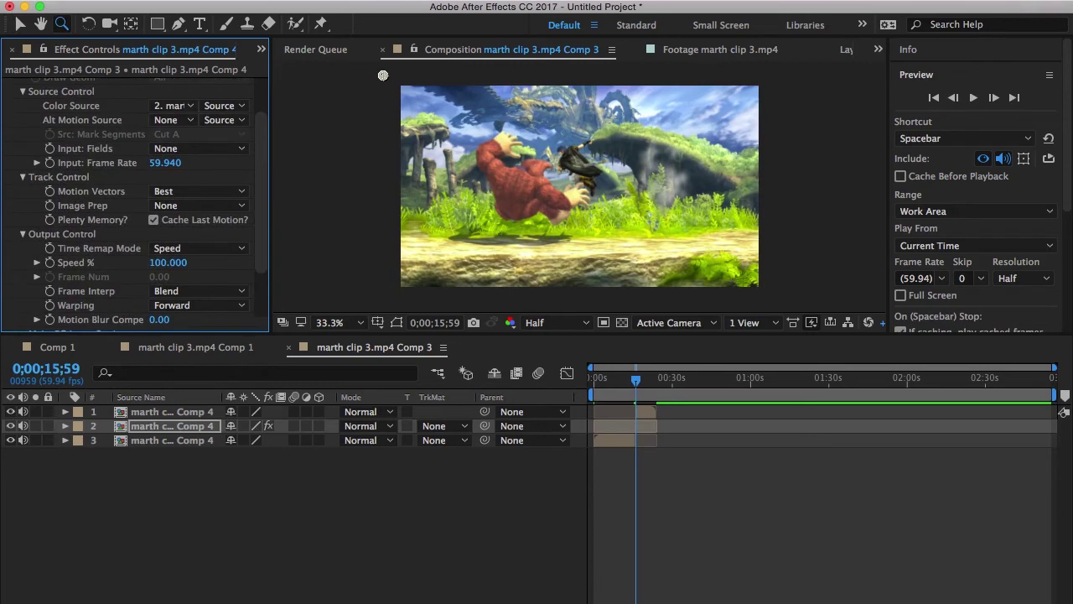
pyautogui.press(';')
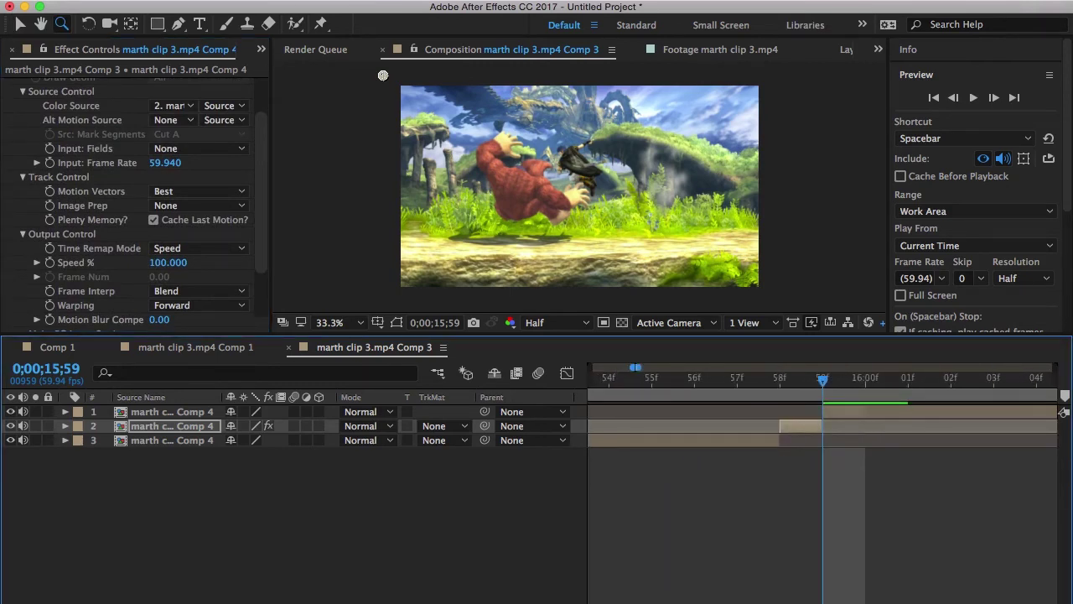
pyautogui.press('pageup')
pyautogui.press('pagedown')
pyautogui.press('pageup')
pyautogui.press('pageup')
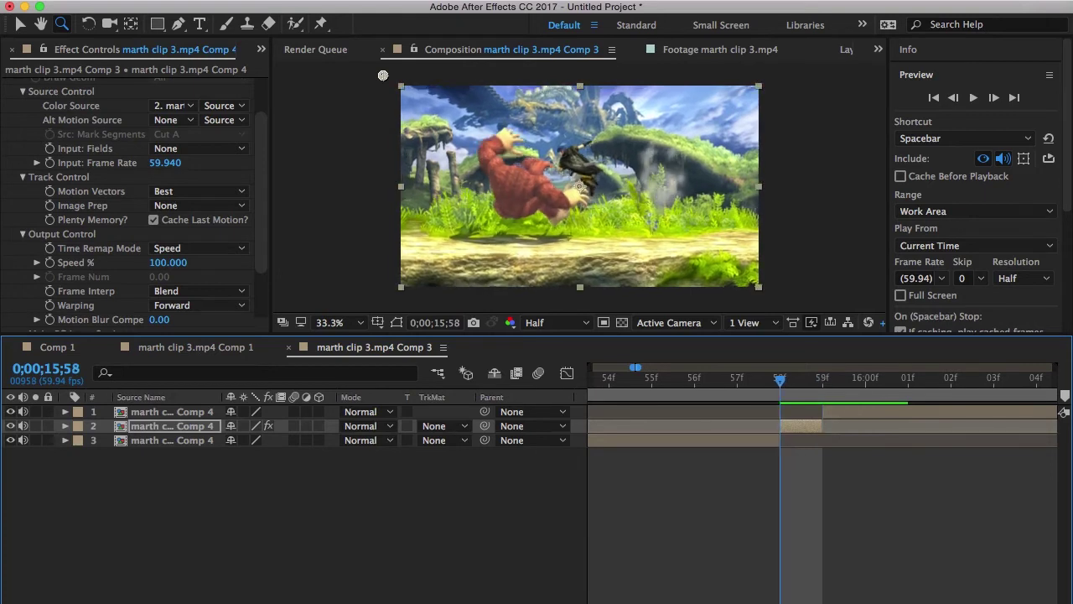
# - Return to Comp 1 and step back and forth around 0:00:00:09 to examine the Twixtor-slowed frames
pyautogui.click(58, 347)
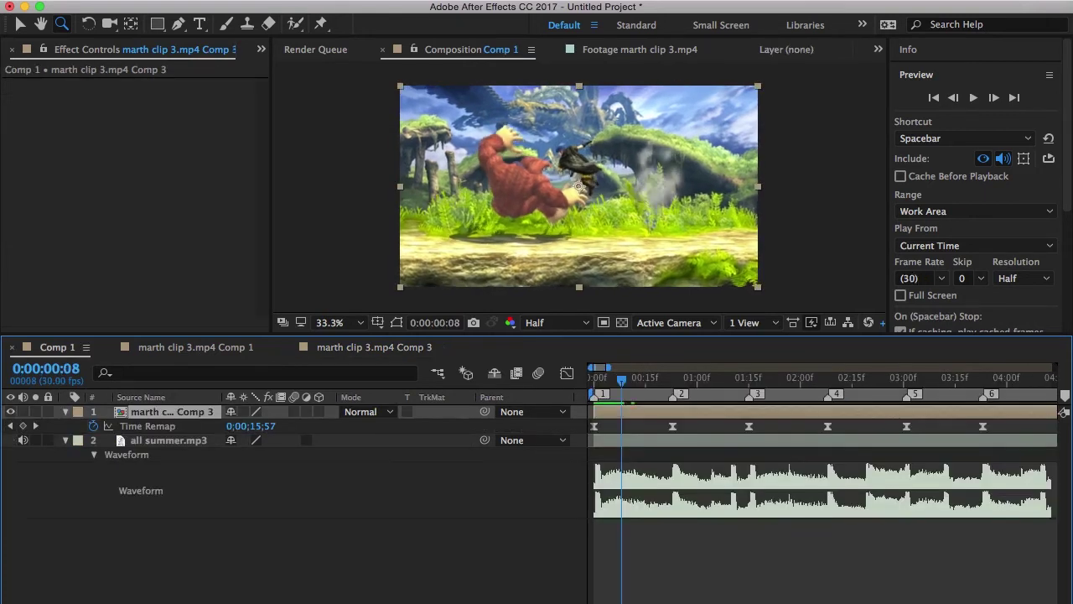
pyautogui.press('pagedown')
pyautogui.press('pagedown')
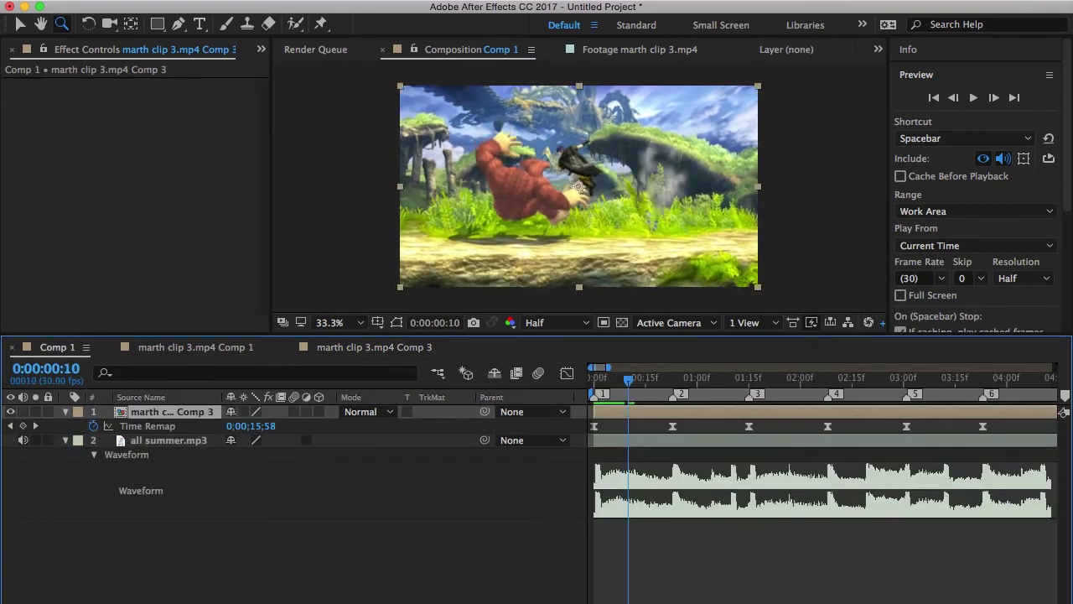
pyautogui.press('pagedown')
pyautogui.press('pageup')
pyautogui.press('pageup')
pyautogui.press('pageup')
pyautogui.press('pagedown')
pyautogui.press('pagedown')
pyautogui.press('pagedown')
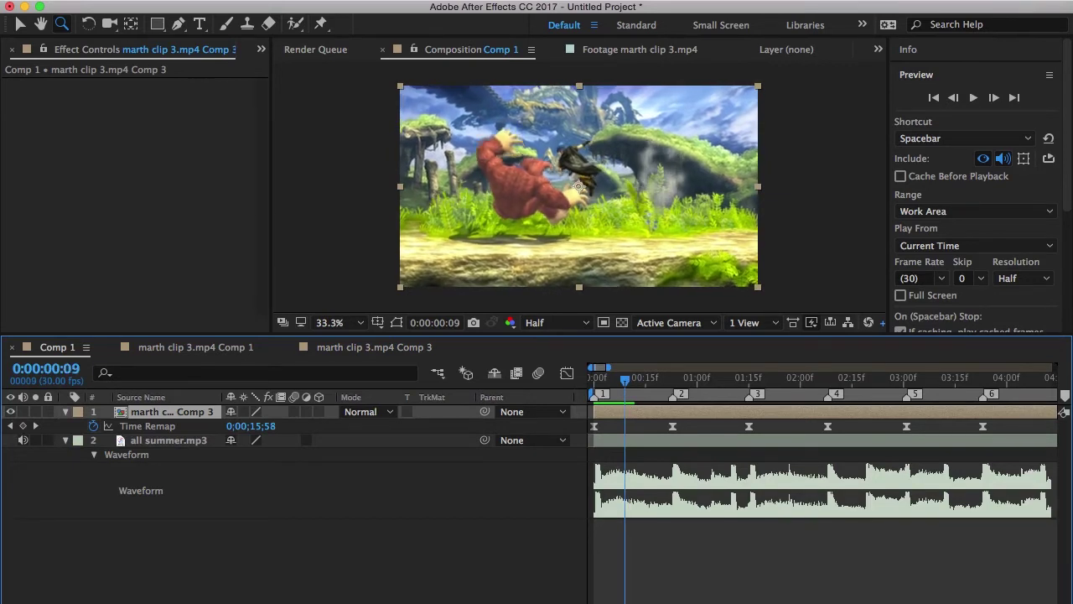
pyautogui.press('pageup')
pyautogui.press('pageup')
pyautogui.press('pagedown')
pyautogui.press('pageup')
pyautogui.press('pagedown')
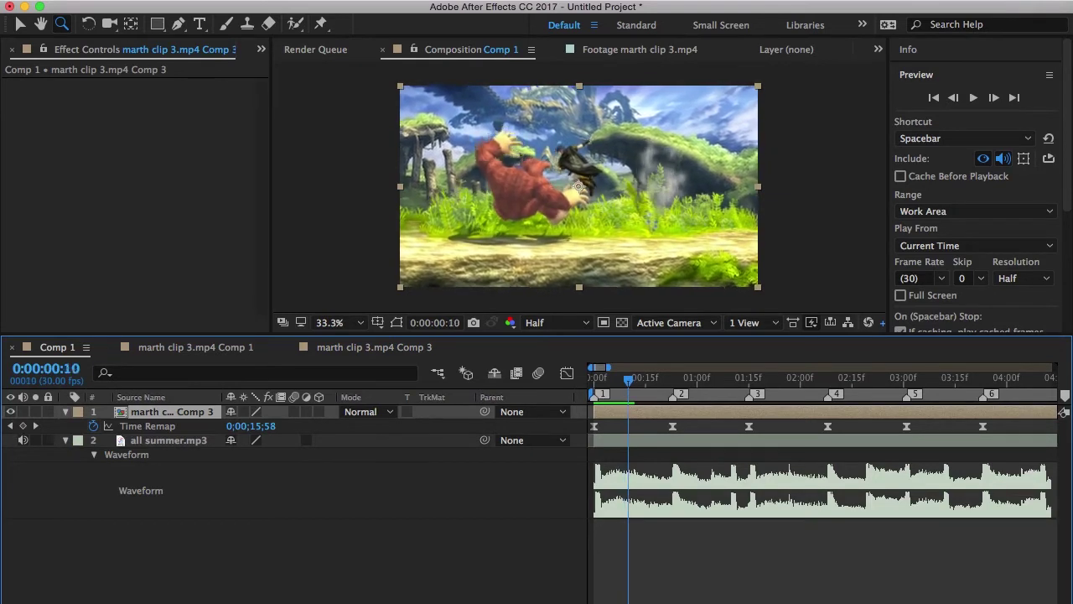
pyautogui.press('pageup')
pyautogui.press('pagedown')
pyautogui.press('pageup')
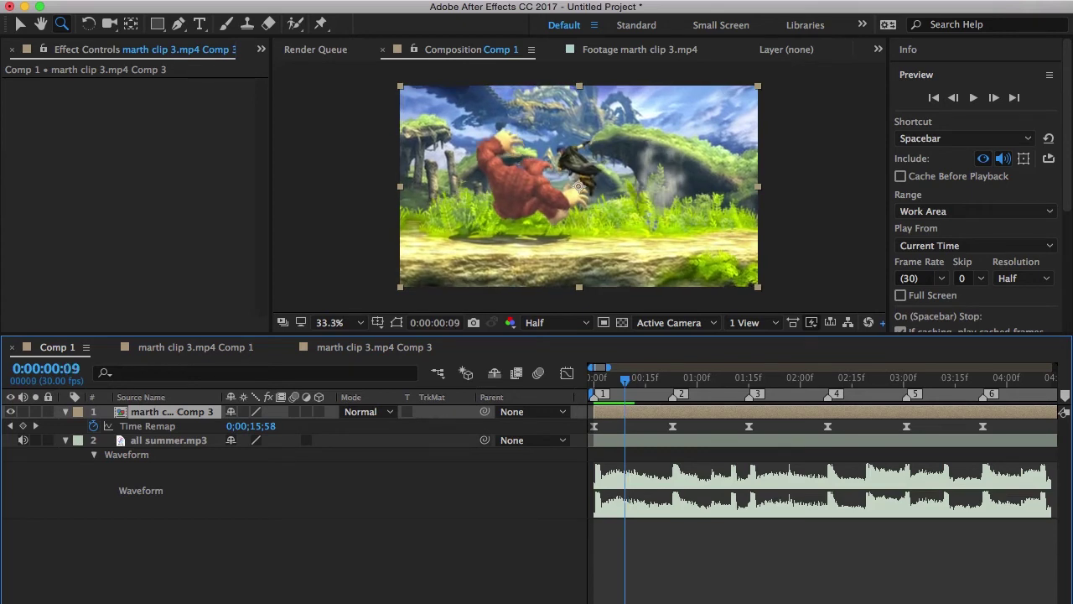
# - Advance frame by frame past 0:00:00:16 in Comp 1 to examine the motion after the Twixtor segment
pyautogui.press('pagedown')
pyautogui.press('pagedown')
pyautogui.press('pagedown')
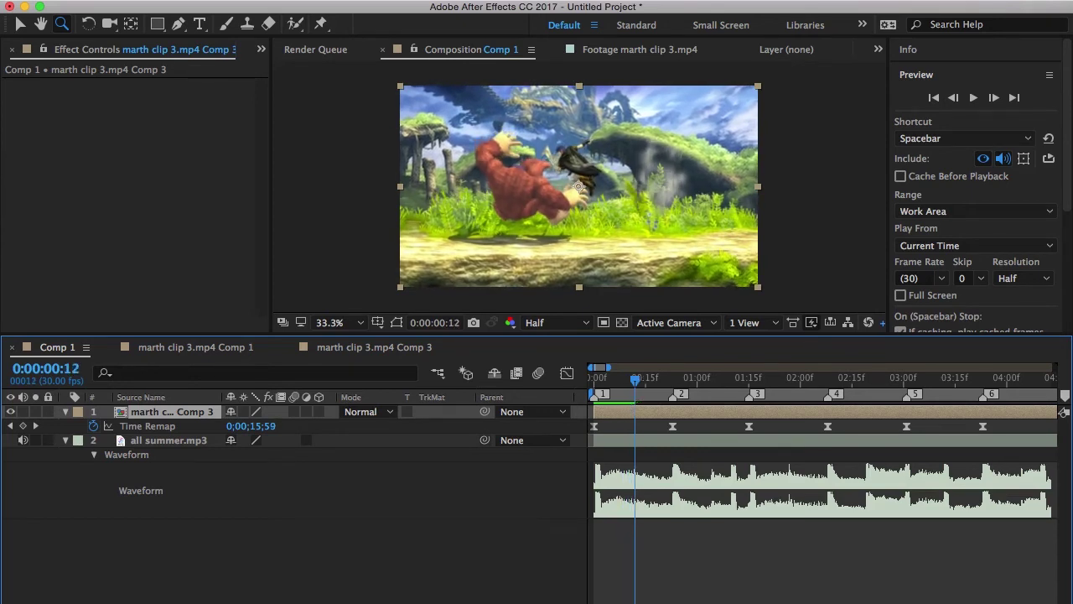
pyautogui.press('pagedown')
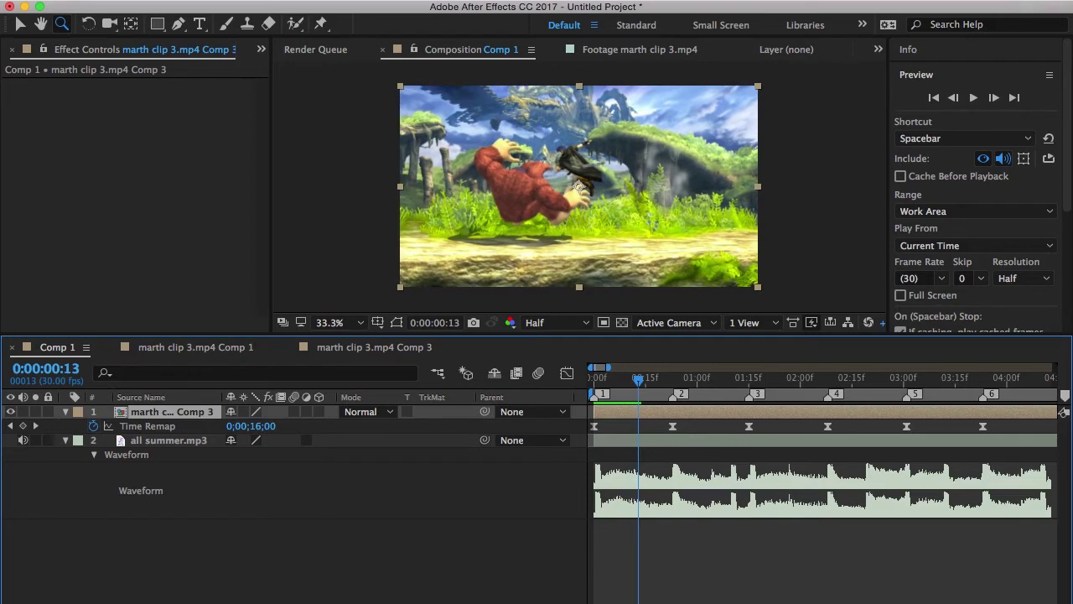
pyautogui.press('pagedown')
pyautogui.press('pagedown')
pyautogui.press('pagedown')
pyautogui.press('pagedown')
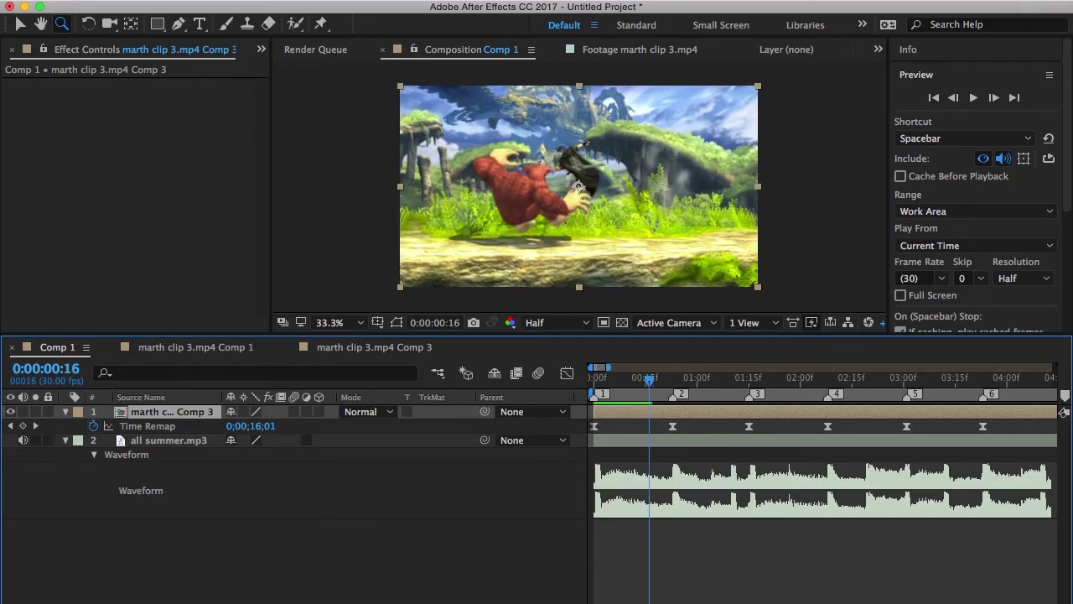
pyautogui.press('pagedown')
pyautogui.press('pagedown')
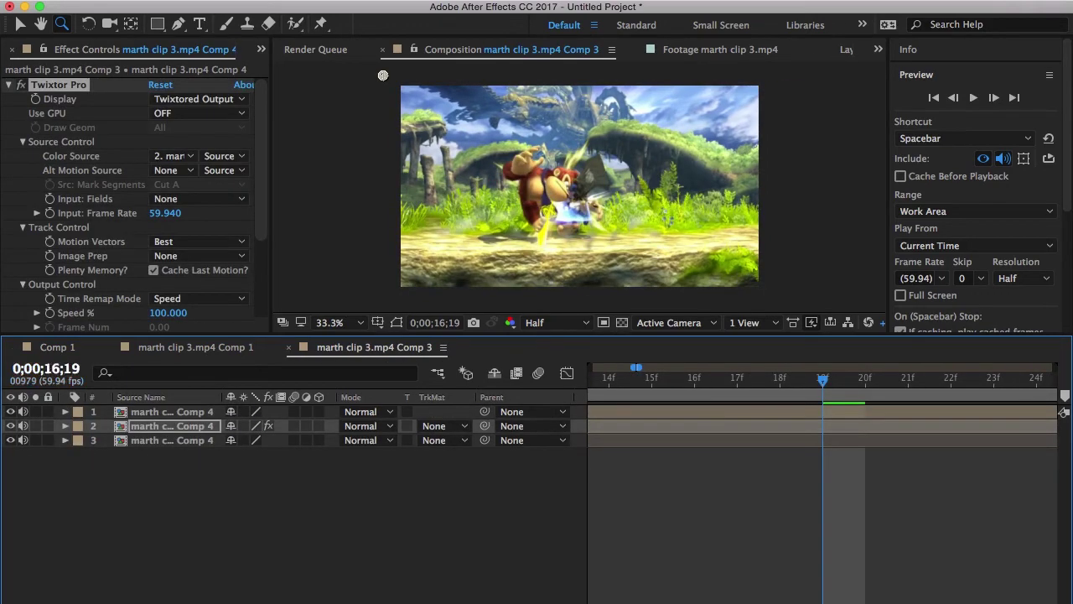
# - In marth clip 3.mp4 Comp 3, extend the Twixtor segment to 0;00;16;03 and trim the last segment's start to that time
pyautogui.press('BackSpace')
pyautogui.press('BackSpace')
pyautogui.write('03')
pyautogui.press('Return')
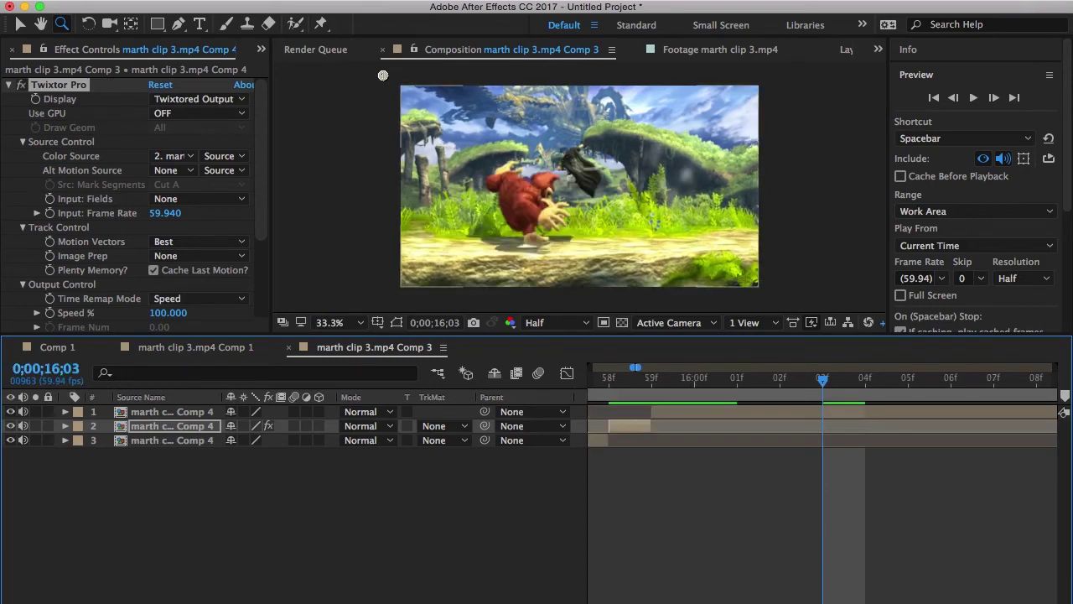
pyautogui.moveTo(652, 412); pyautogui.dragTo(823, 412)
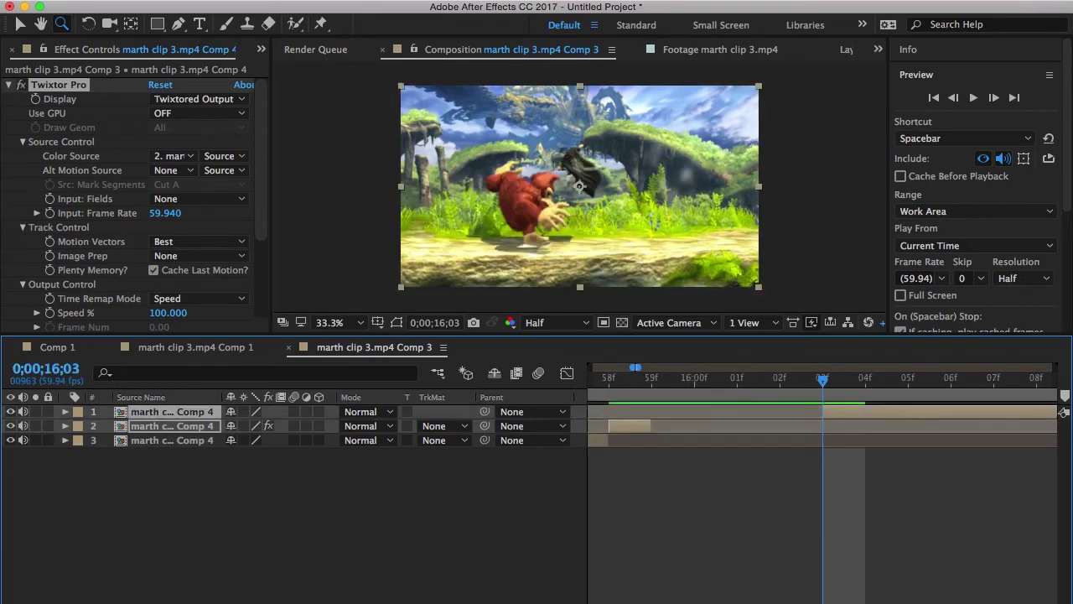
pyautogui.moveTo(650, 426); pyautogui.dragTo(822, 425)
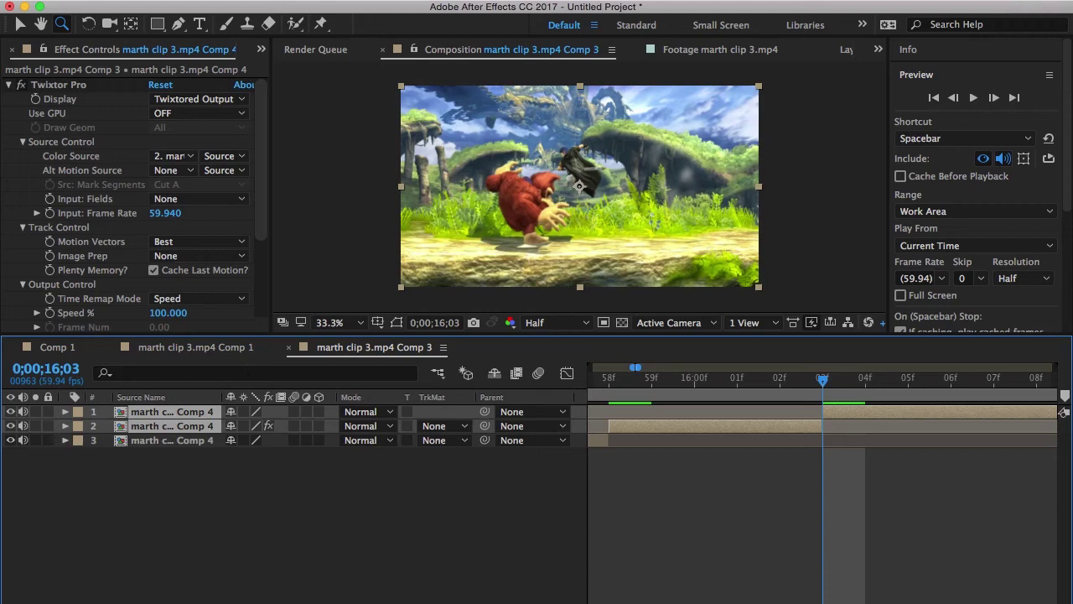
# - Shift the starts of the last and Twixtor segments one frame later, and extend the first segment's end to 0;00;15;59
pyautogui.moveTo(823, 412); pyautogui.dragTo(865, 412)
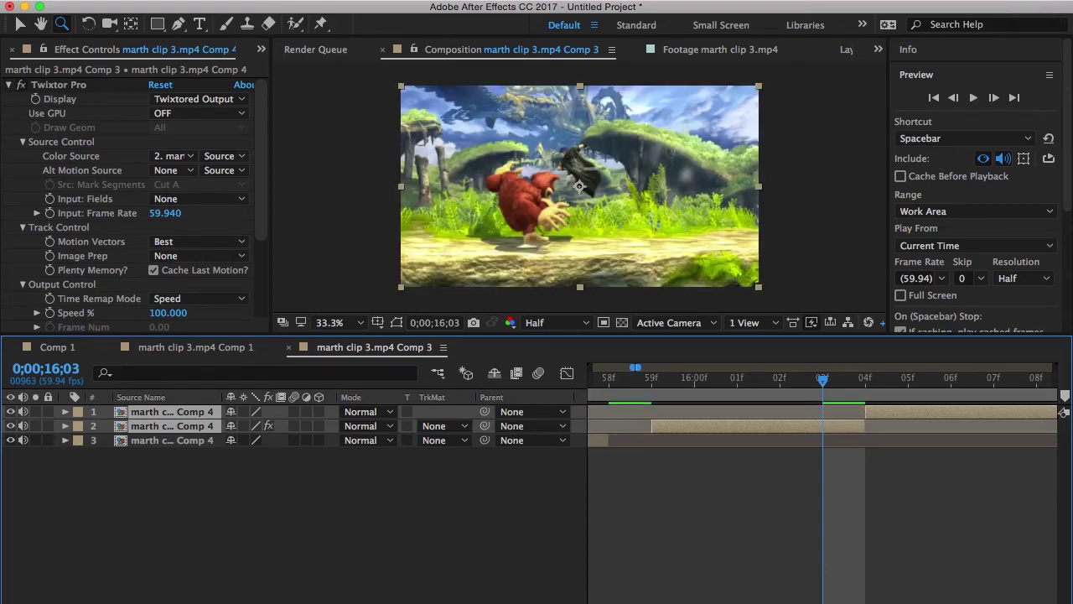
pyautogui.press('pageup')
pyautogui.press('pageup')
pyautogui.press('pageup')
pyautogui.press('super+z')
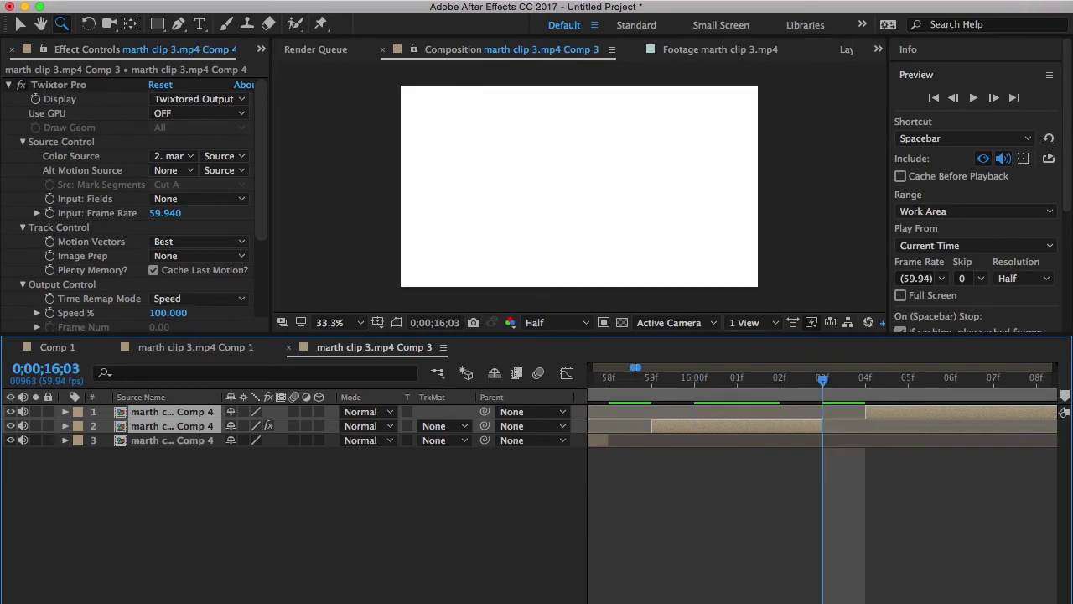
pyautogui.moveTo(607, 441); pyautogui.dragTo(650, 440)
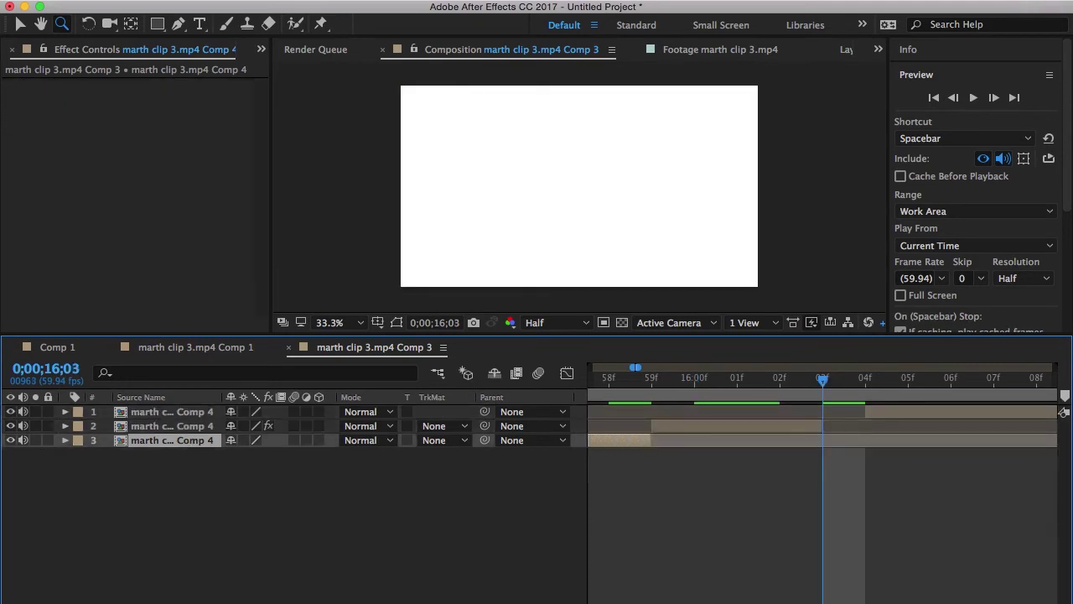
pyautogui.click(652, 379)
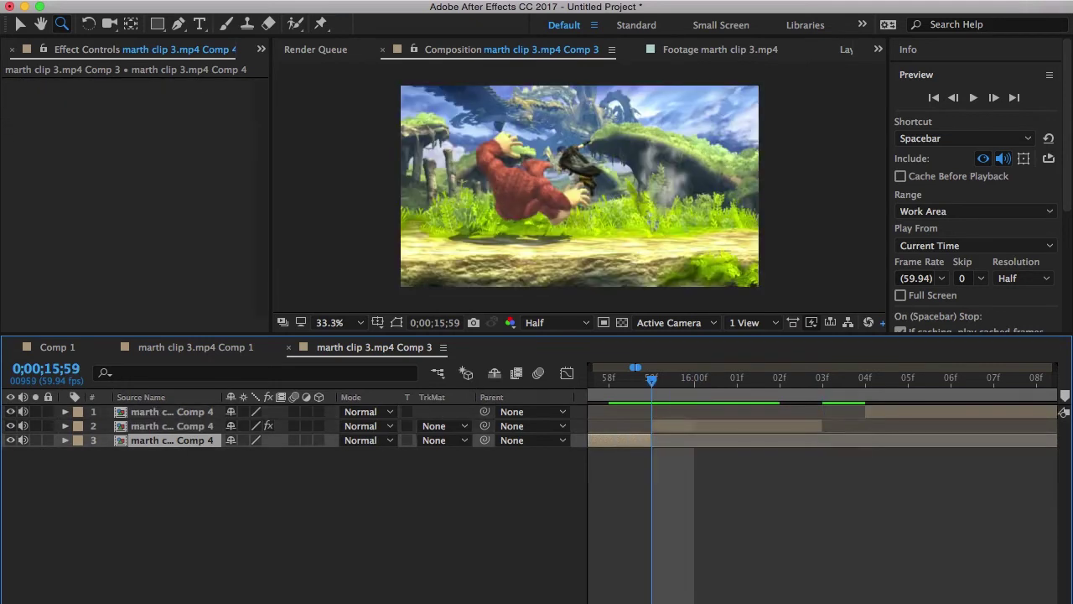
# - Move the cut between the first and Twixtor segments to 0;00;15;58, and the last segment's start to 0;00;16;03
pyautogui.hotkey('ctrl', 'Up')
pyautogui.press('o')
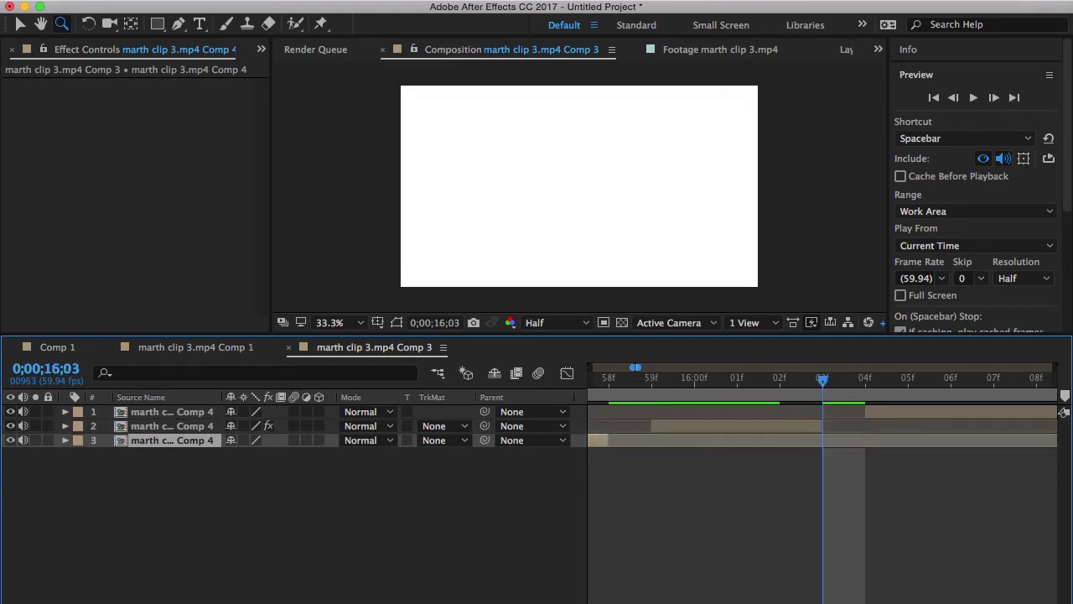
pyautogui.hotkey('ctrl', 'Up')
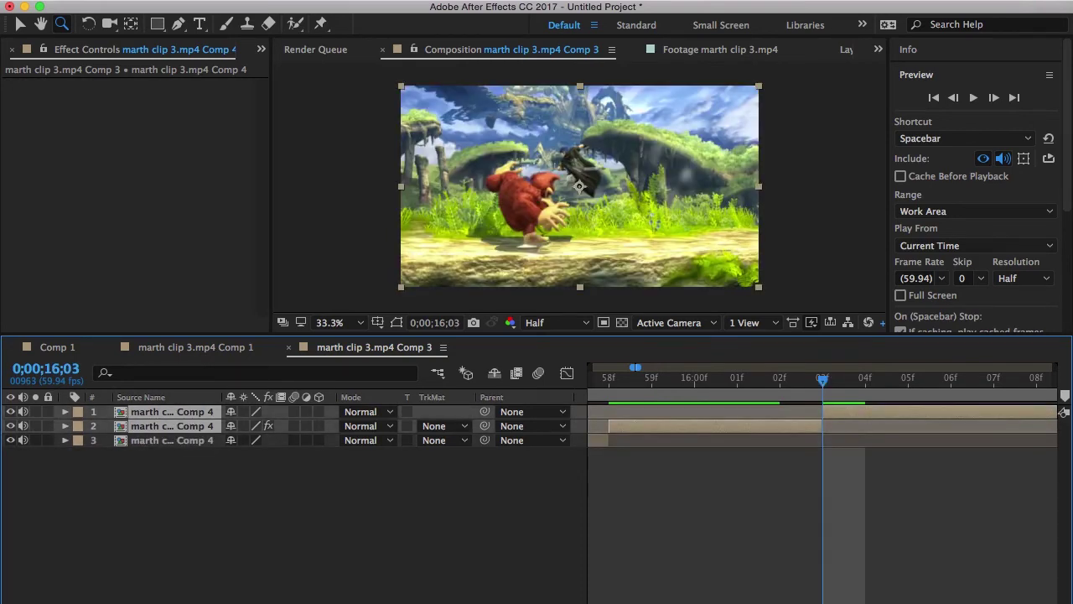
pyautogui.press('space')
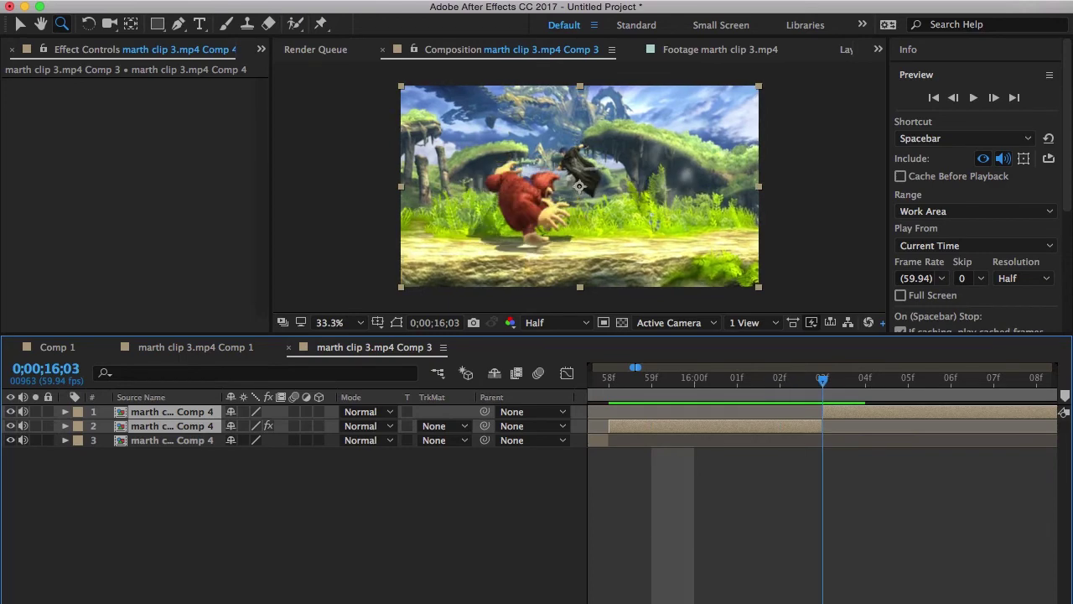
# - Extend the Twixtor segment's end to 0;00;16;04 and trim the last segment's start to the same time
pyautogui.hotkey('ctrl', 'shift', 'a')
pyautogui.moveTo(822, 426); pyautogui.dragTo(865, 426)
pyautogui.click(825, 412)
pyautogui.hotkey('ctrl', 'shift', 'a')
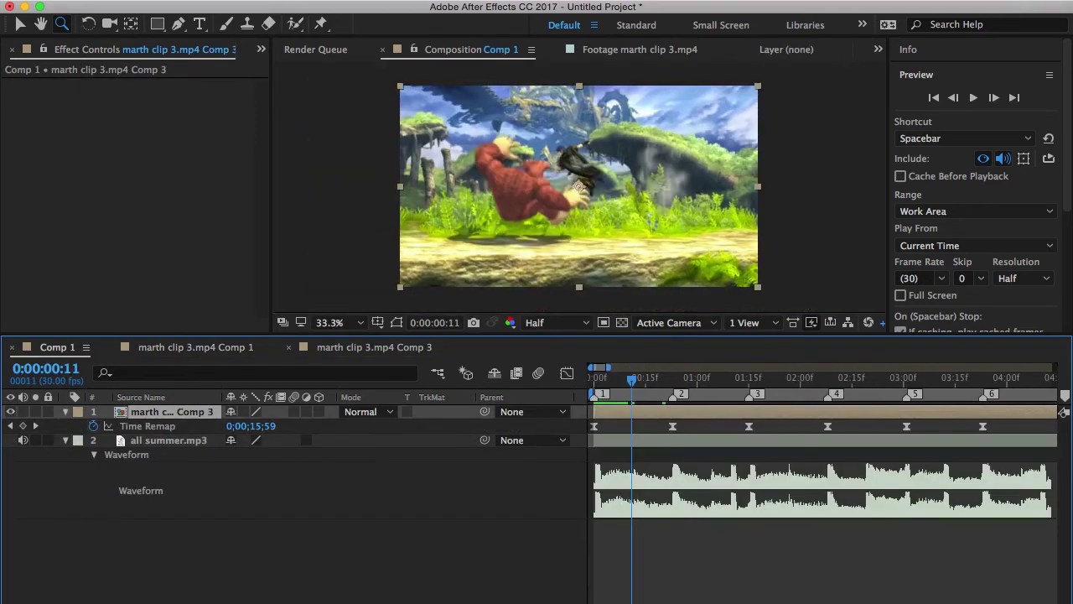
# - Step back and forth through Comp 1 between 0:00:00:11 and 0:00:00:18 to examine the motion across the Twixtor segment
pyautogui.press('pagedown')
pyautogui.press('pagedown')
pyautogui.press('pagedown')
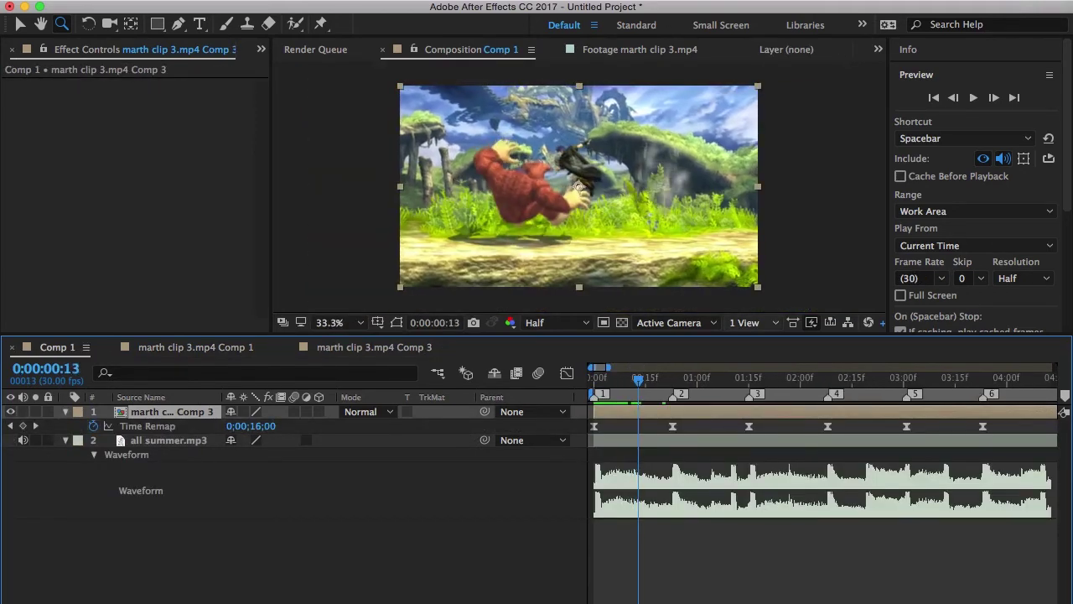
pyautogui.press('pagedown')
pyautogui.press('pagedown')
pyautogui.press('pagedown')
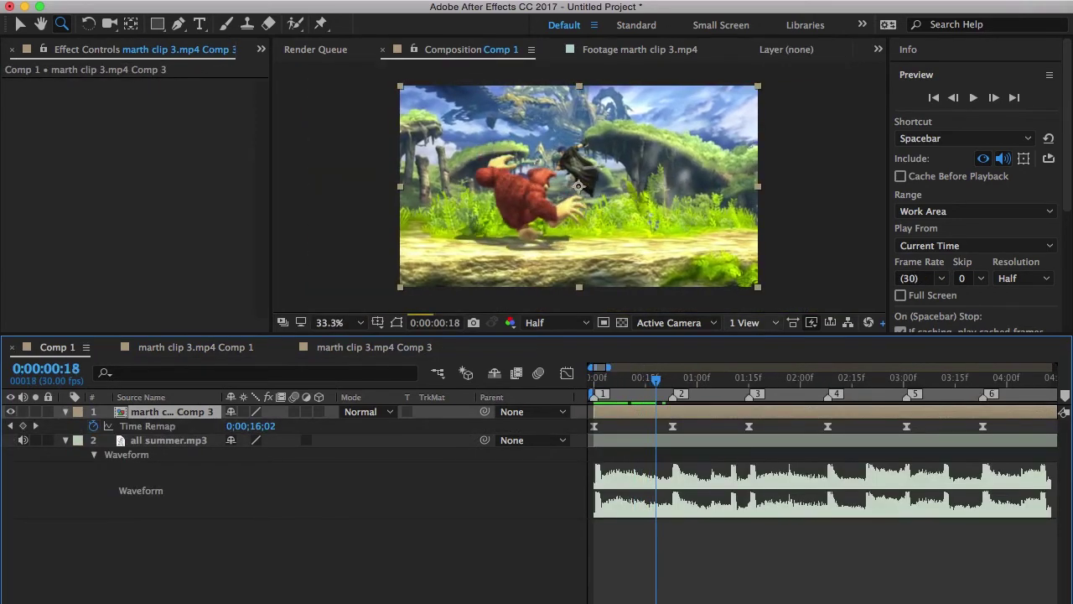
pyautogui.press('pageup')
pyautogui.press('pageup')
pyautogui.press('pageup')
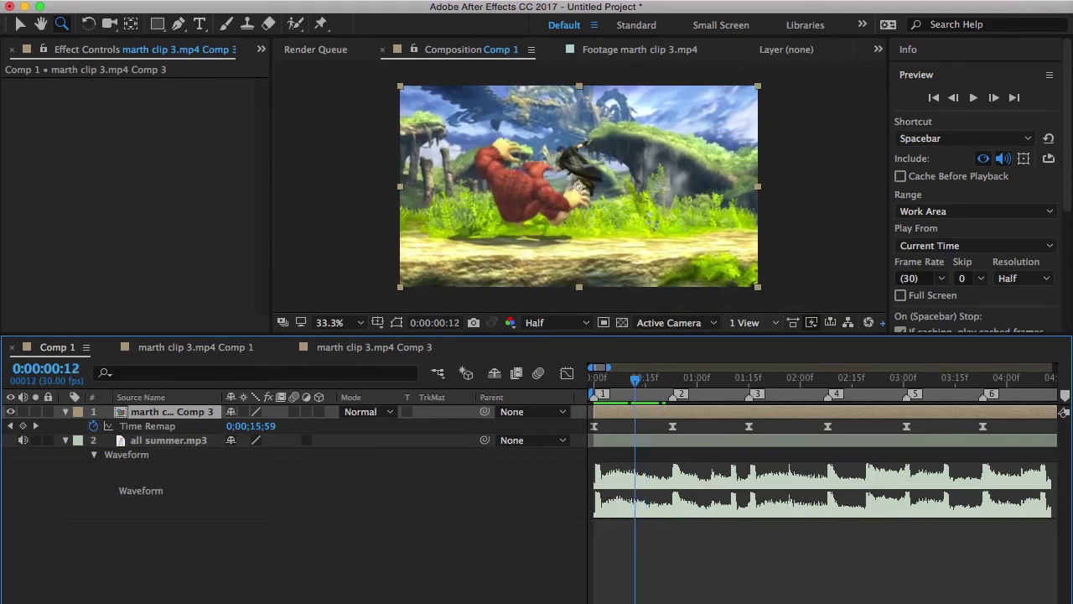
pyautogui.press('pagedown')
pyautogui.press('pagedown')
pyautogui.press('pagedown')
pyautogui.press('pagedown')
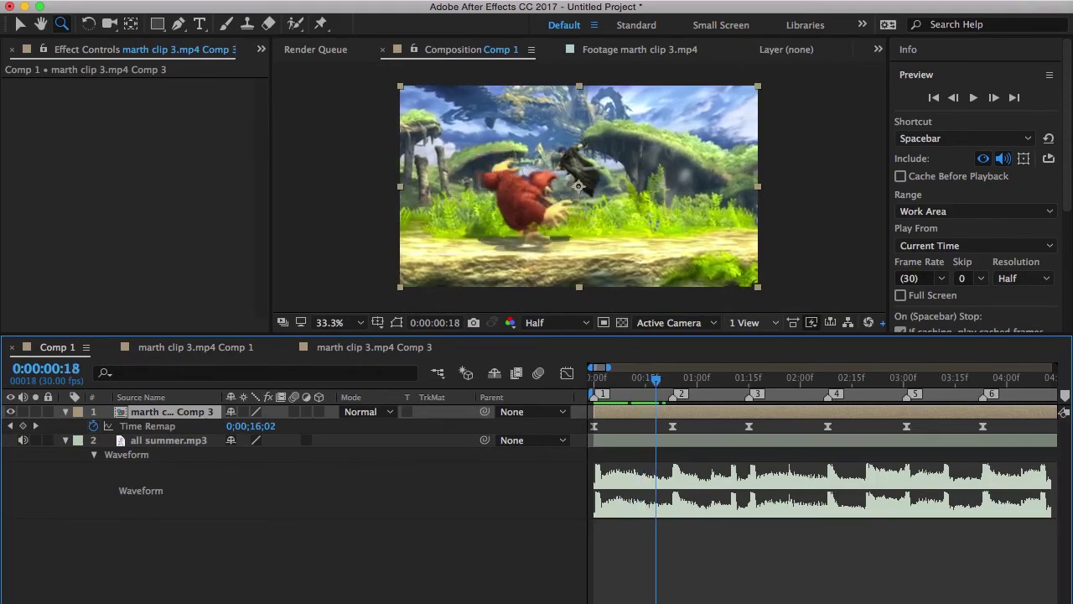
pyautogui.press('pageup')
pyautogui.press('pageup')
pyautogui.press('pageup')
pyautogui.press('pageup')
pyautogui.press('pagedown')
pyautogui.press('pagedown')
pyautogui.press('pagedown')
pyautogui.press('pagedown')
pyautogui.press('pagedown')
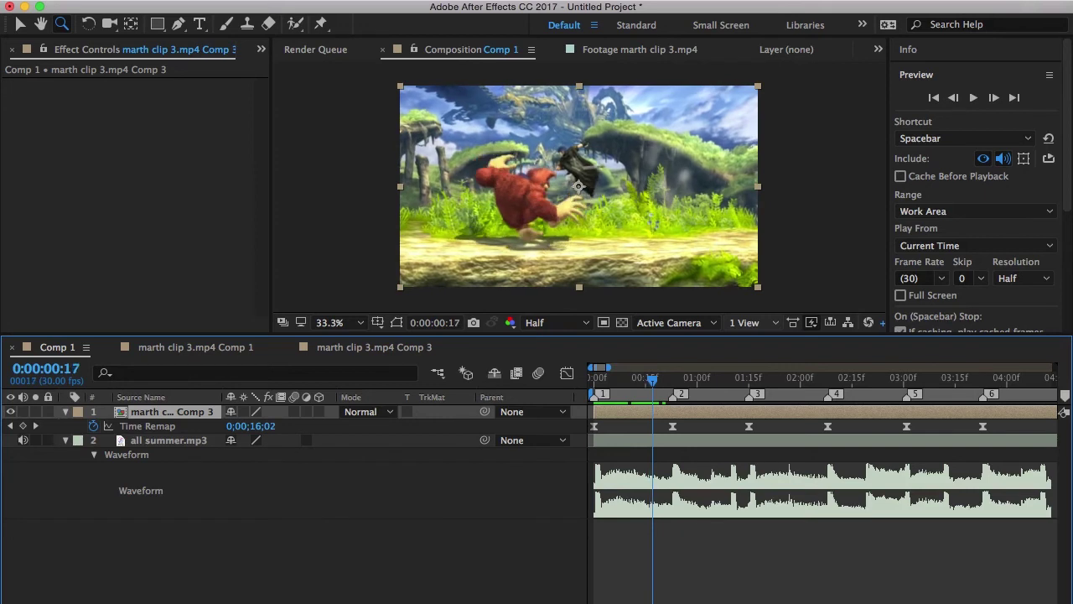
pyautogui.press('pagedown')
pyautogui.press('pageup')
pyautogui.press('pageup')
pyautogui.press('pageup')
pyautogui.press('pagedown')
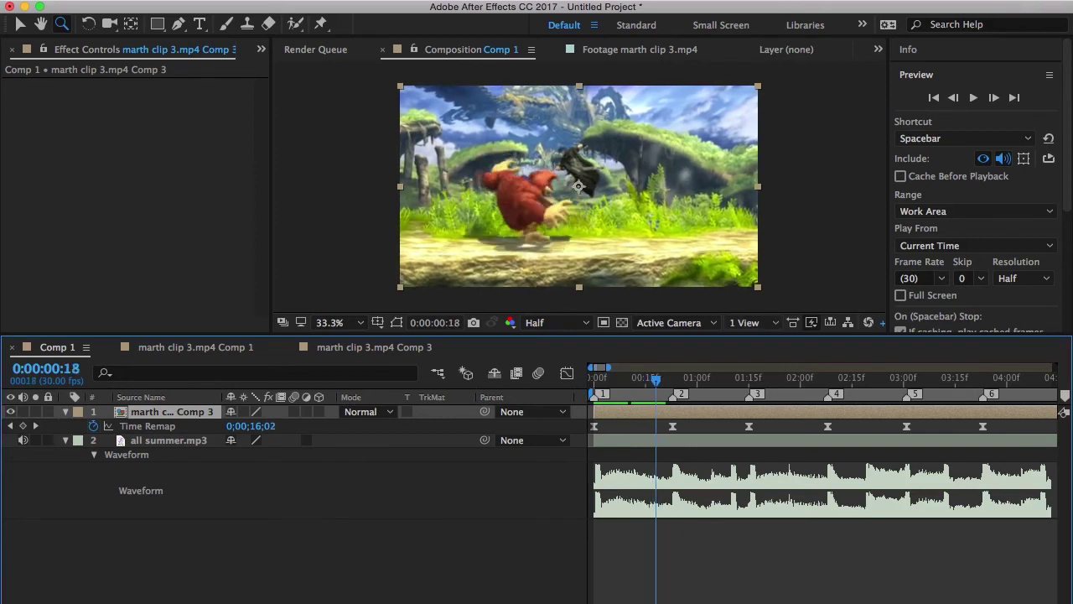
# - In marth clip 3.mp4 Comp 3, set the Twixtor segment's Warping to Forward with the current time at 0;00;15;59
pyautogui.click(374, 347)
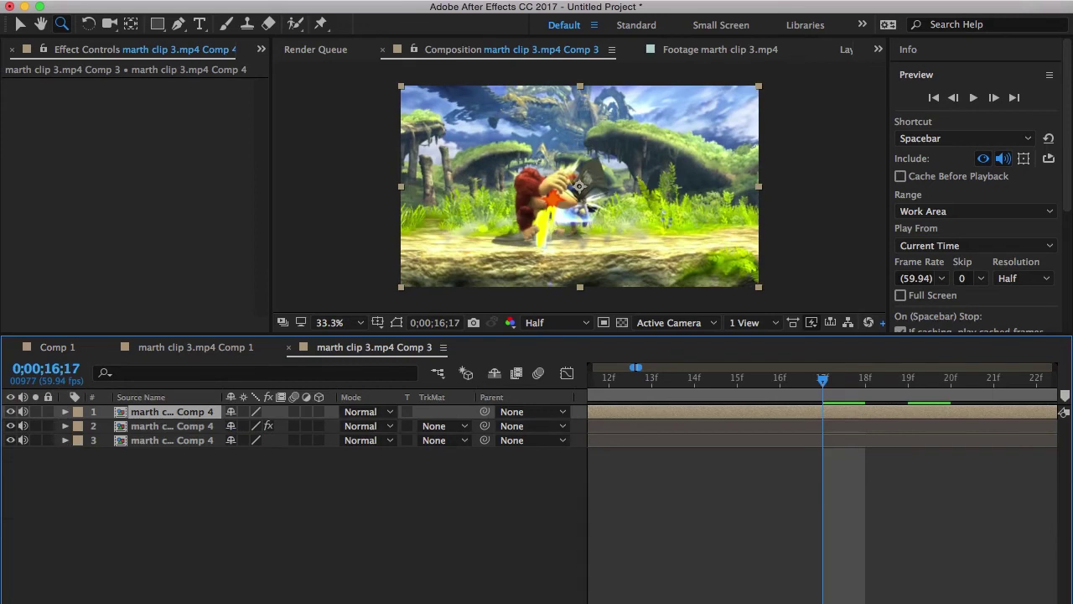
pyautogui.hscroll(-10, 821, 486)
pyautogui.hscroll(2, 821, 486)
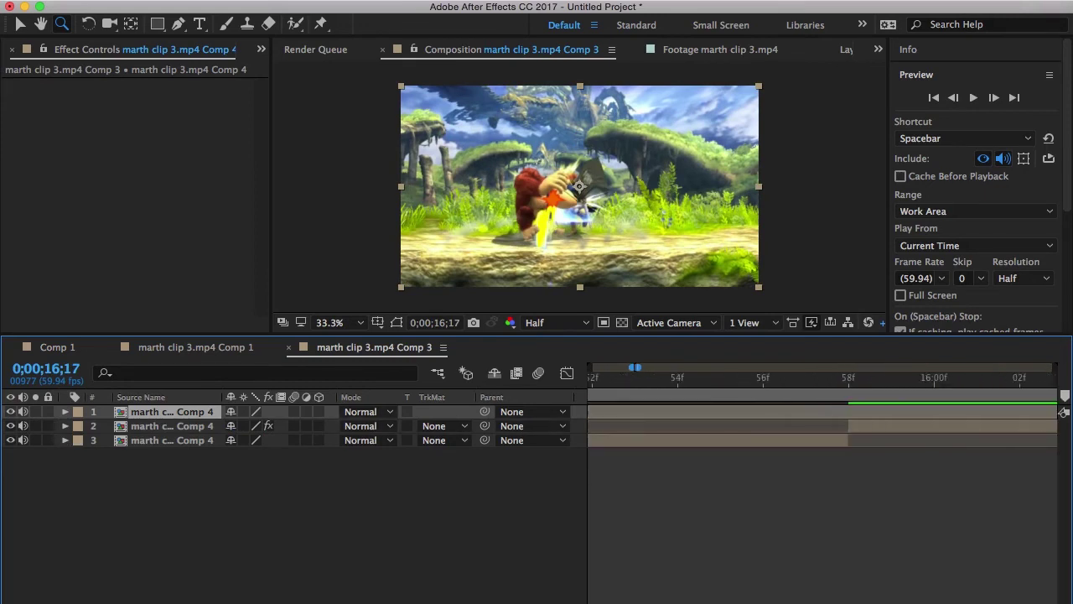
pyautogui.hscroll(1, 1063, 412)
pyautogui.moveTo(715, 379); pyautogui.dragTo(757, 379)
pyautogui.click(762, 426)
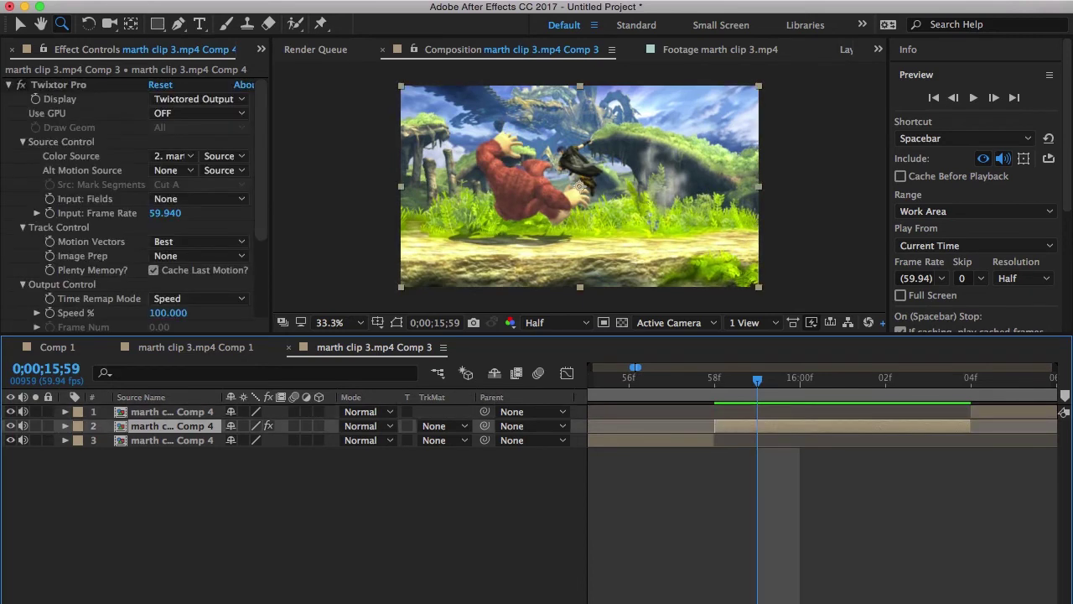
pyautogui.scroll(-3, 134, 205)
pyautogui.click(202, 266)
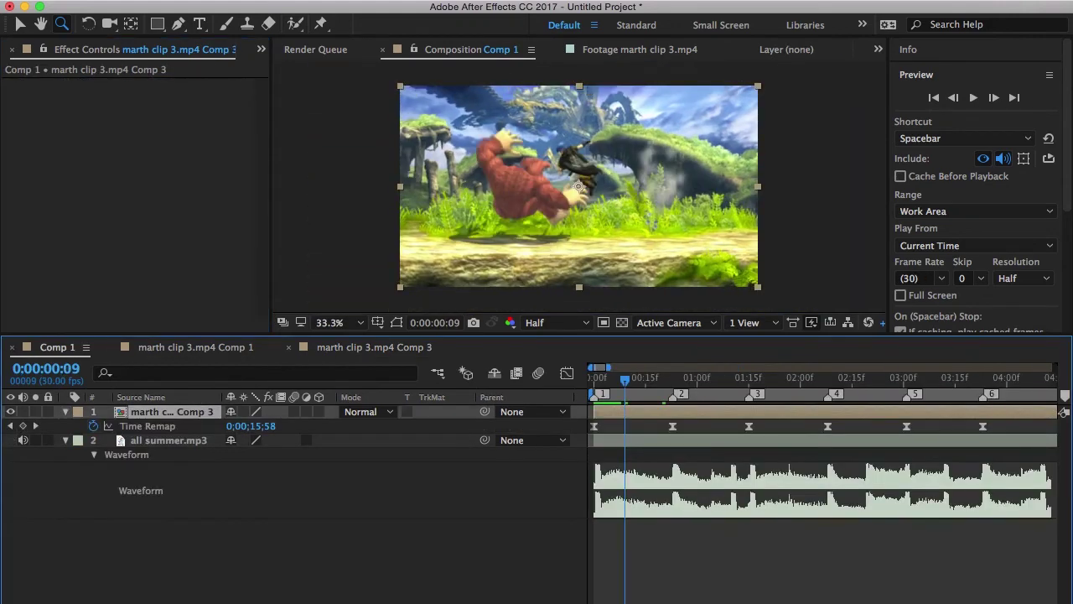
# - Step through Comp 1 from 0:00:00:09 to 0:00:00:16 and back to examine the frames with the changed warping
pyautogui.press('pagedown')
pyautogui.press('pagedown')
pyautogui.press('pagedown')
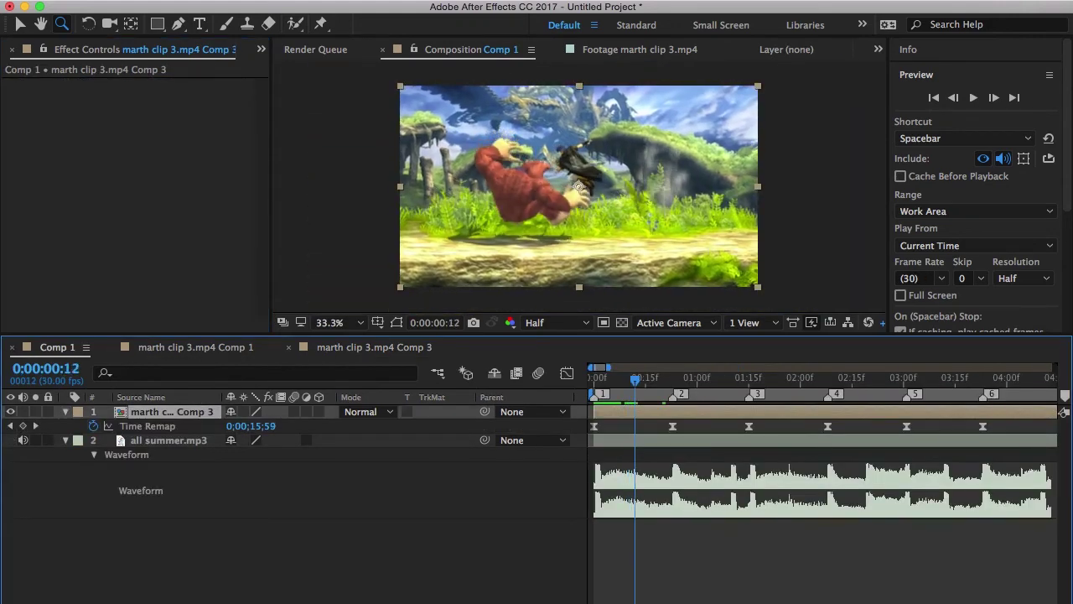
pyautogui.press('pagedown')
pyautogui.press('pagedown')
pyautogui.press('pagedown')
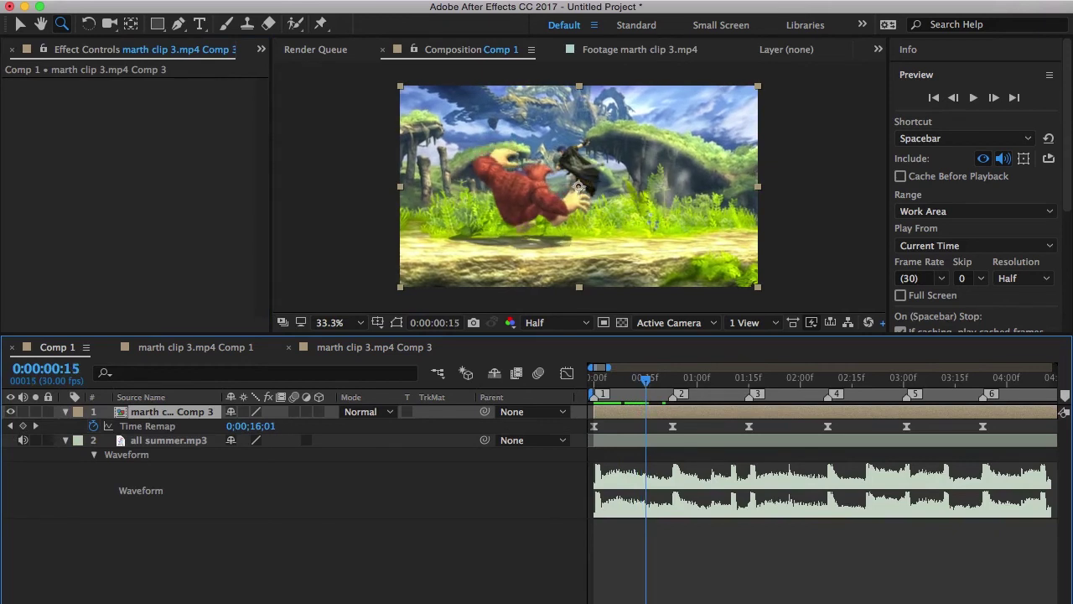
pyautogui.press('pagedown')
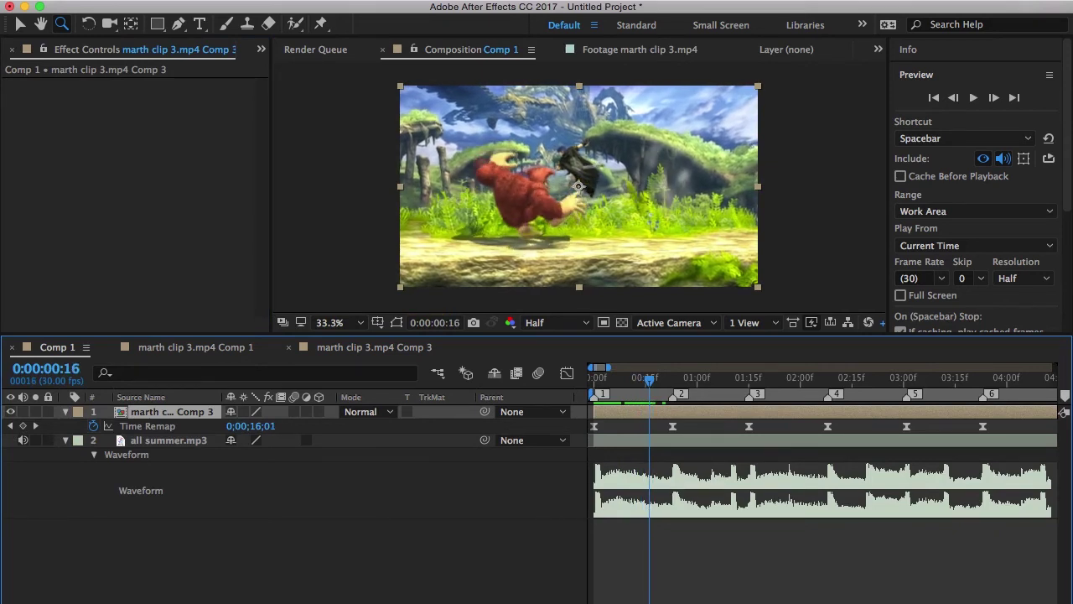
pyautogui.press('pageup')
pyautogui.press('pageup')
pyautogui.press('pageup')
pyautogui.press('pagedown')
pyautogui.press('pagedown')
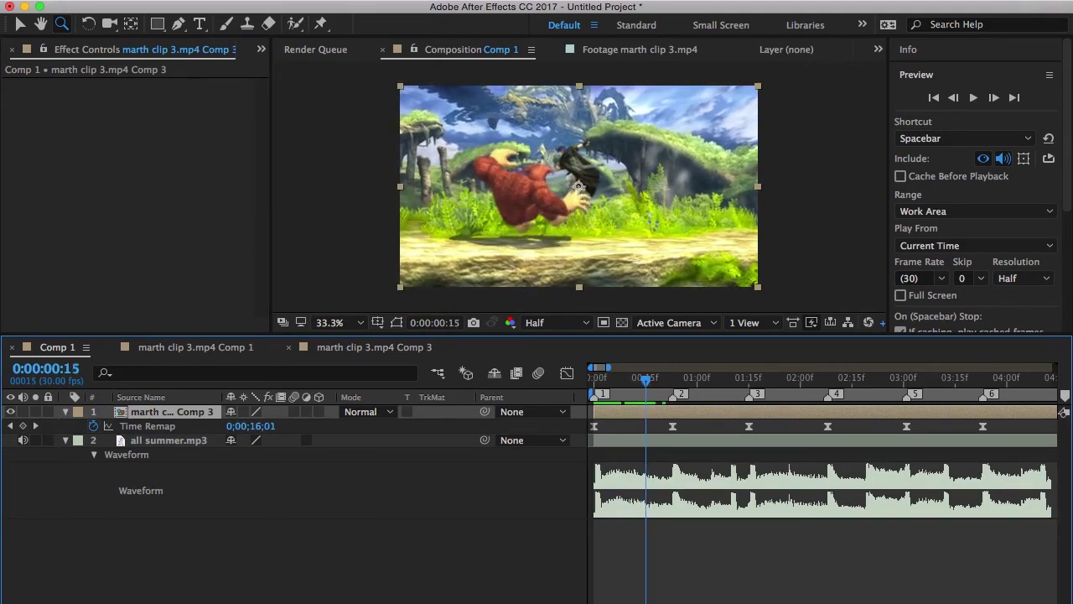
pyautogui.press('pagedown')
pyautogui.press('pageup')
pyautogui.press('pageup')
pyautogui.press('pageup')
pyautogui.press('pageup')
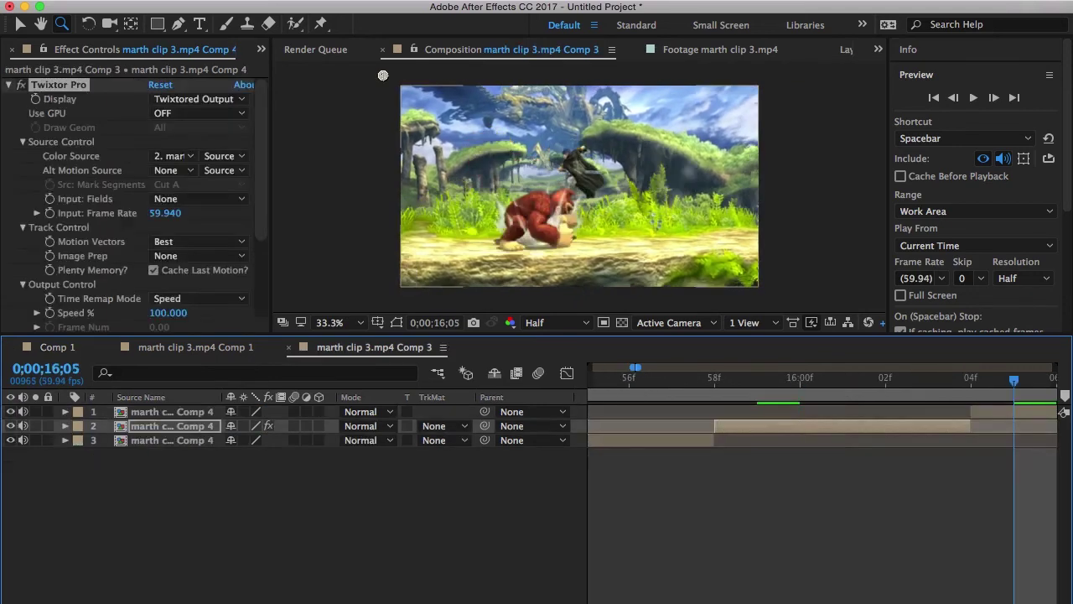
# - Review the Twixtor Pro output settings in marth clip 3.mp4 Comp 3, and preview Comp 1 from its start
pyautogui.scroll(-5, 134, 206)
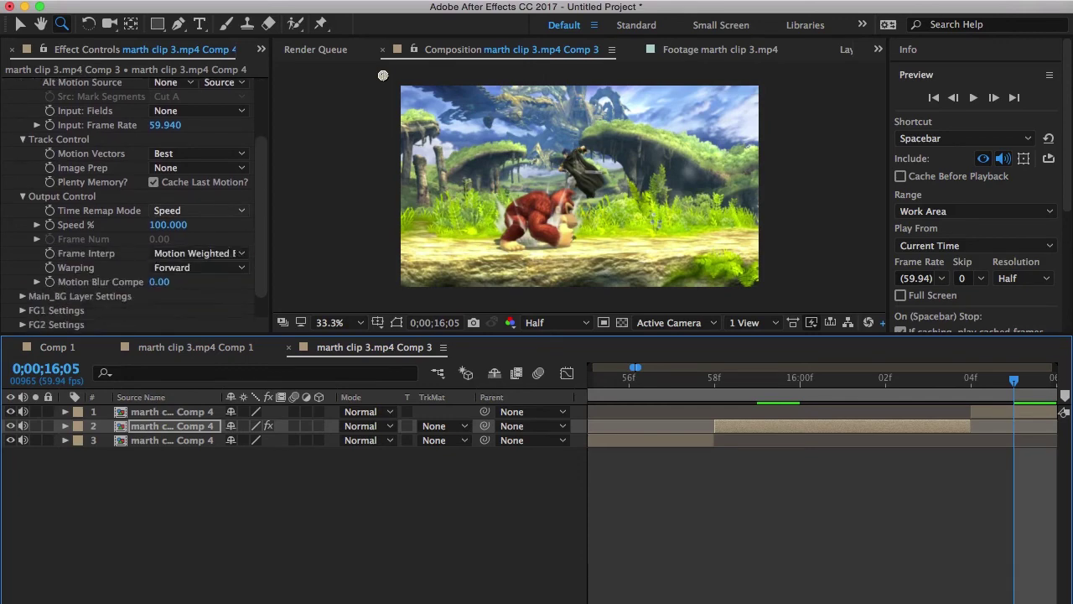
pyautogui.scroll(-1, 135, 205)
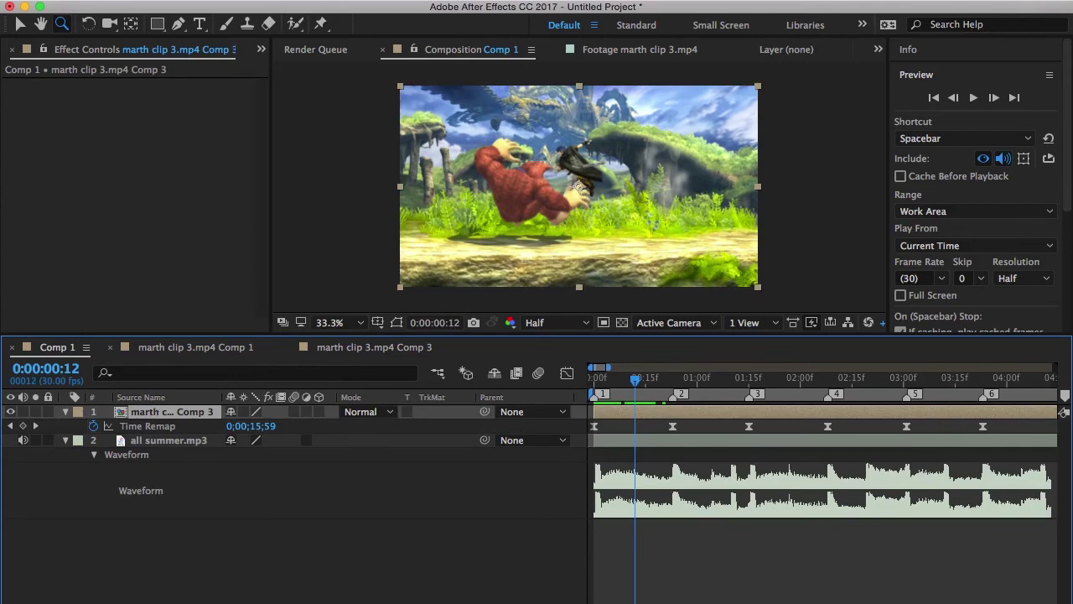
pyautogui.press('Home')
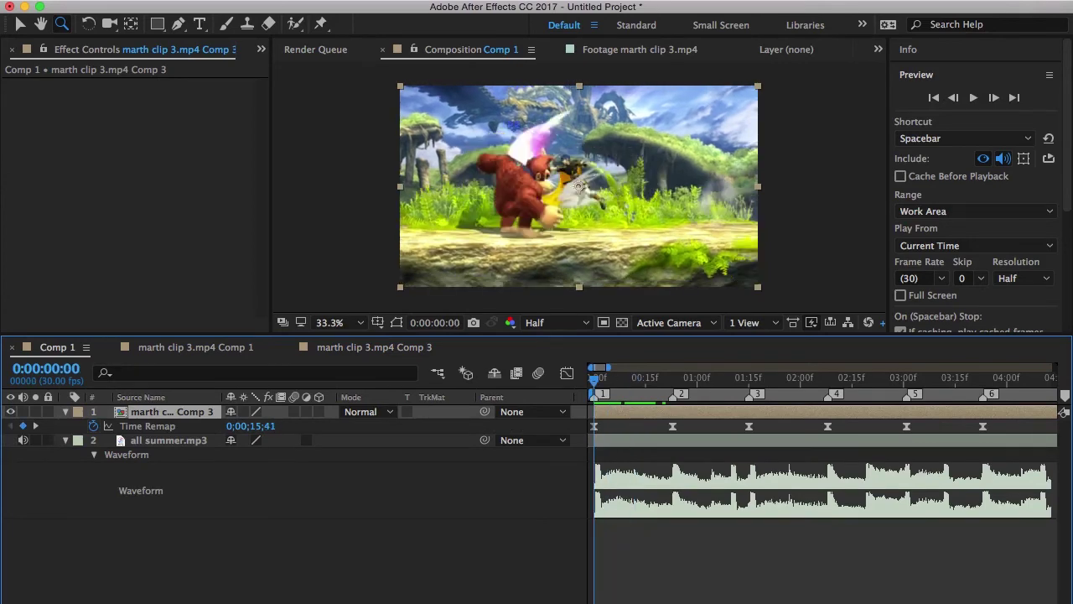
pyautogui.press('space')
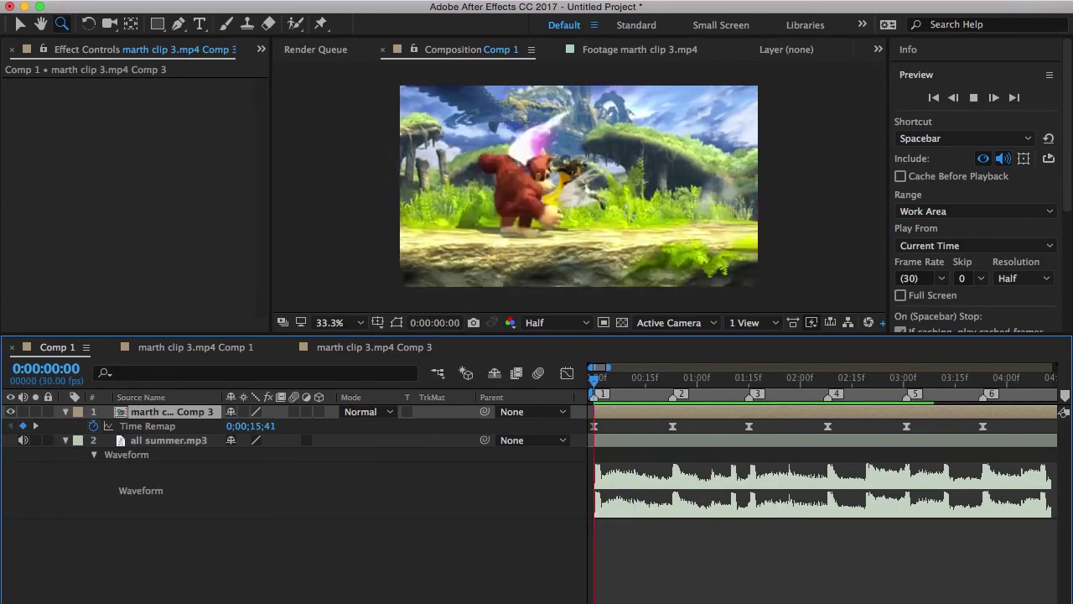
pyautogui.press('space')
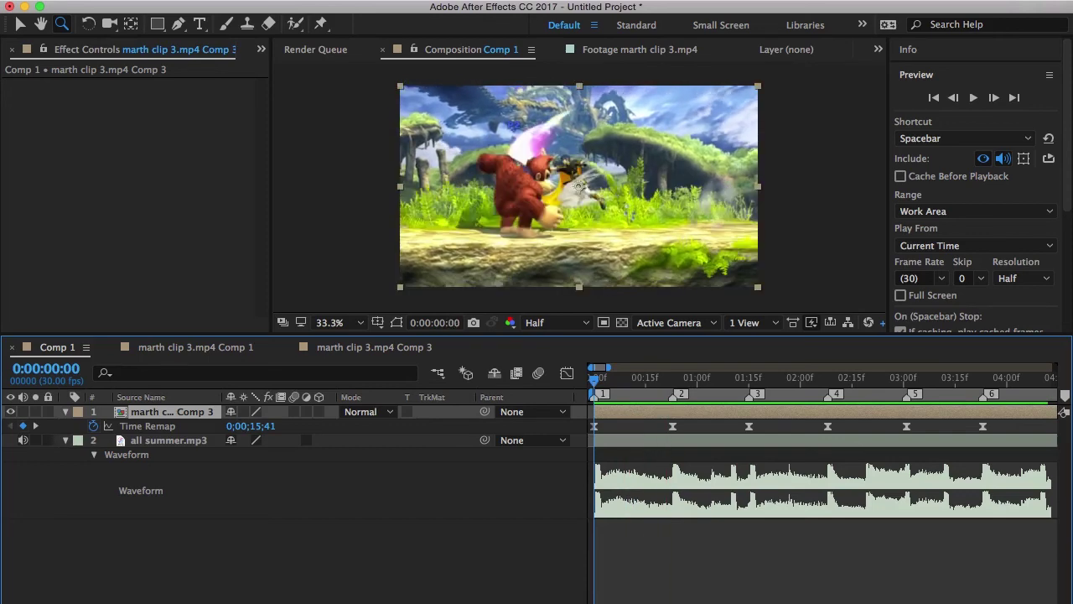
# - Go to 0:00:00:24 in Comp 1, deselect everything, and open marth clip 3.mp4 Comp 3 to view the segments there
pyautogui.moveTo(593, 381); pyautogui.dragTo(673, 378)
pyautogui.press('pagedown')
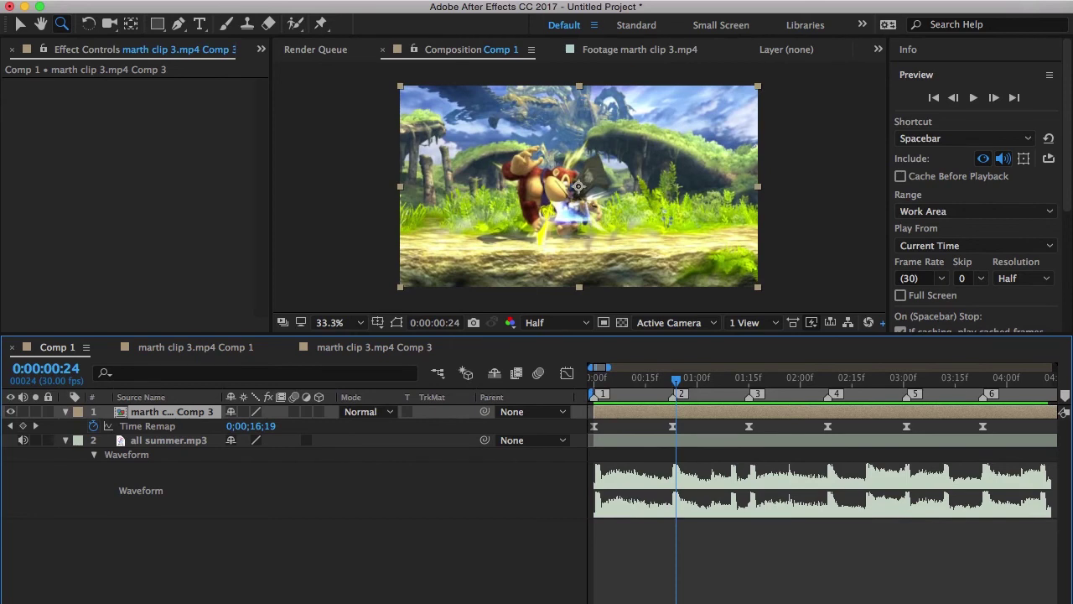
pyautogui.press('super+Tab')
pyautogui.press('super+shift+a')
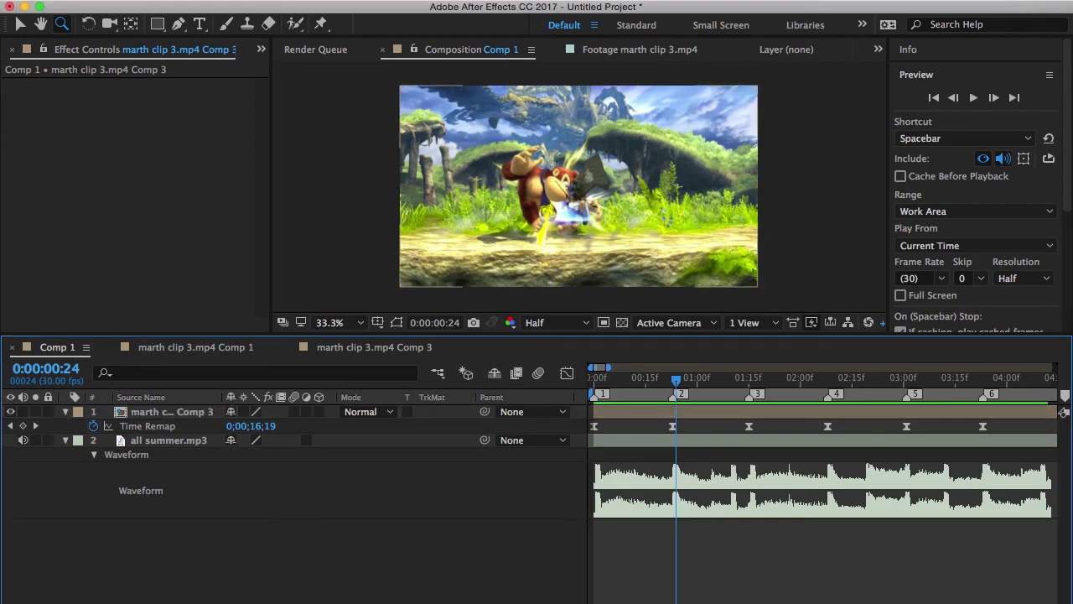
pyautogui.doubleClick(171, 412)
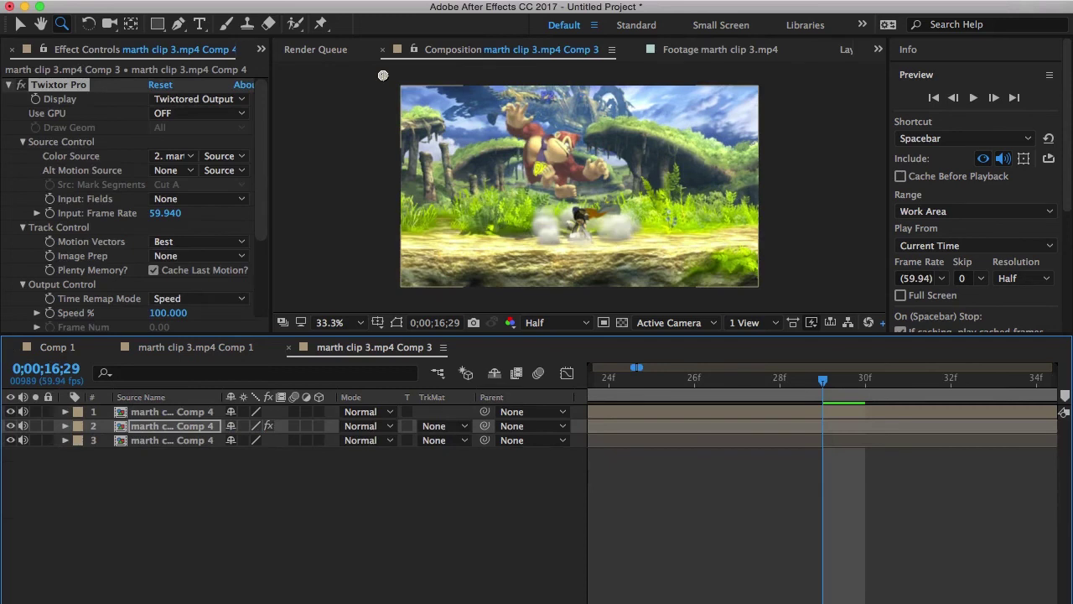
pyautogui.hscroll(-15, 821, 486)
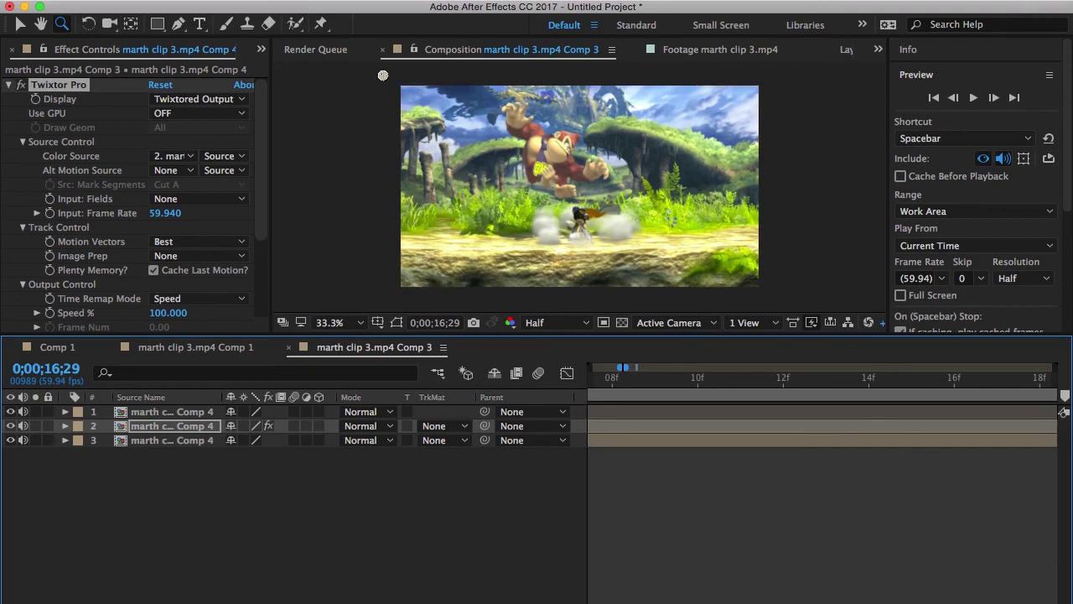
# - Return to Comp 1 and move the current time back to 0:00:00:02, near the first beat marker
pyautogui.press('super+Tab')
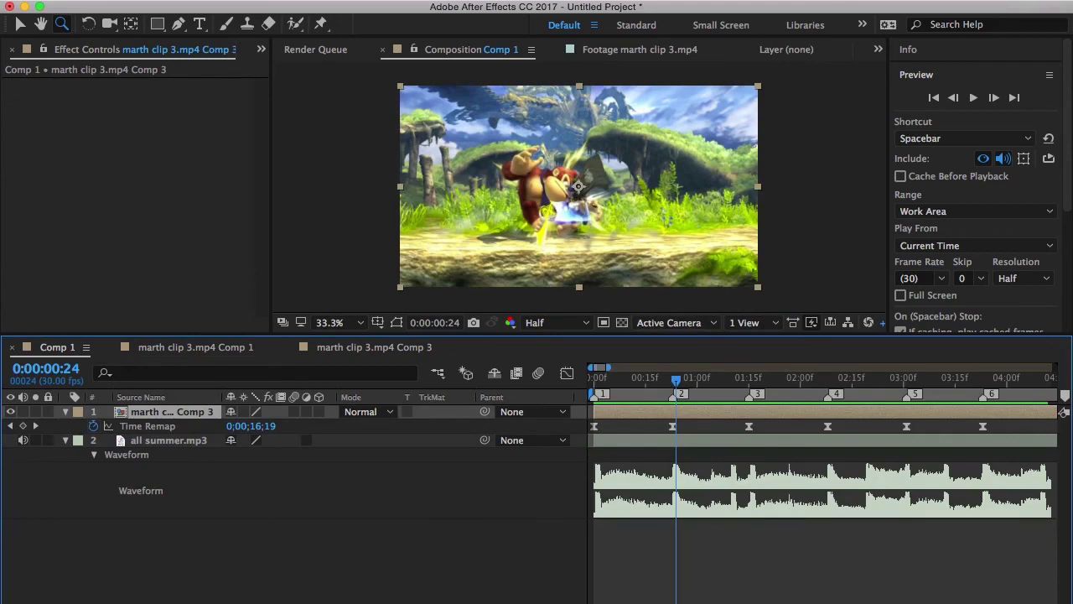
pyautogui.moveTo(675, 379); pyautogui.dragTo(601, 378)
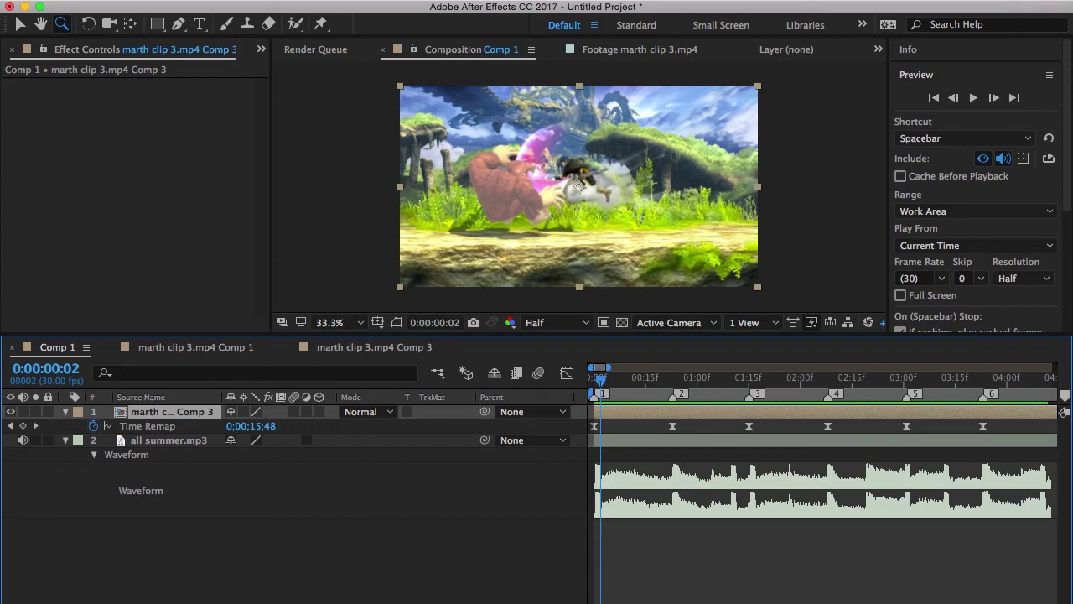
pyautogui.press('super+Tab')
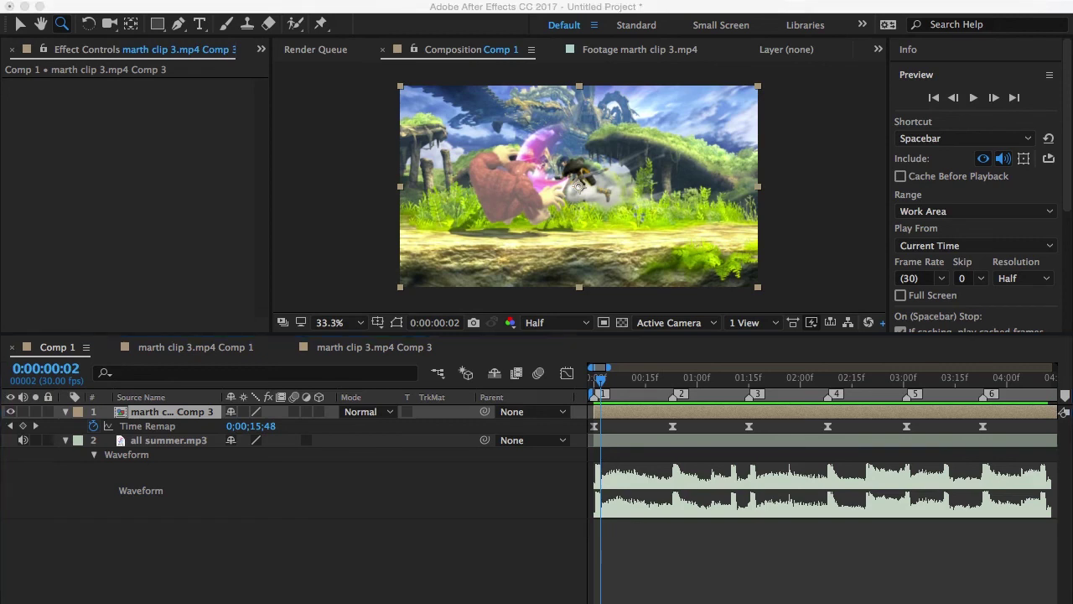